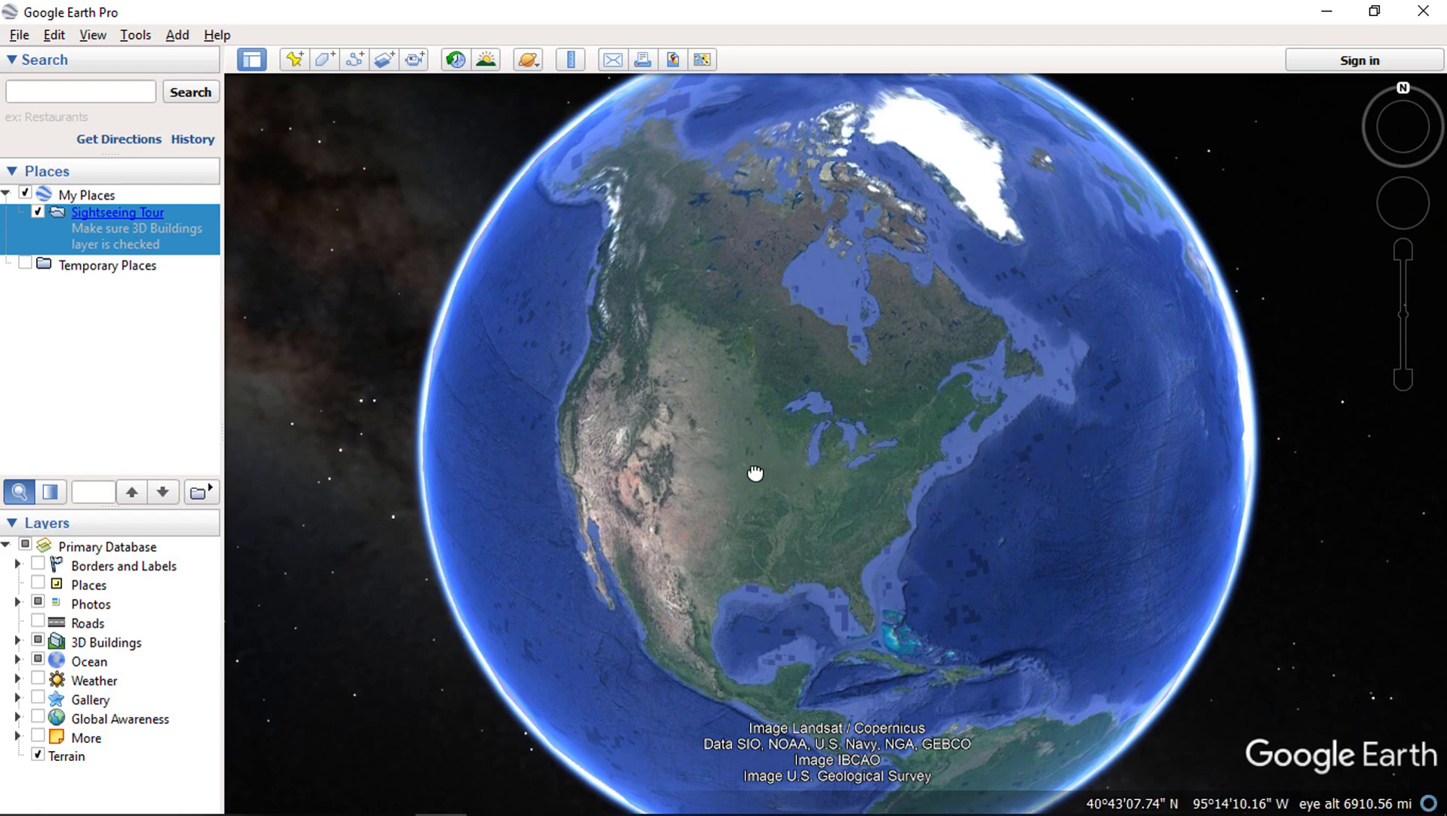
Step: Drag the globe back and forth over North America, then spin it across the Pacific to centre Australia
left_click_drag(756, 475, 956, 478)
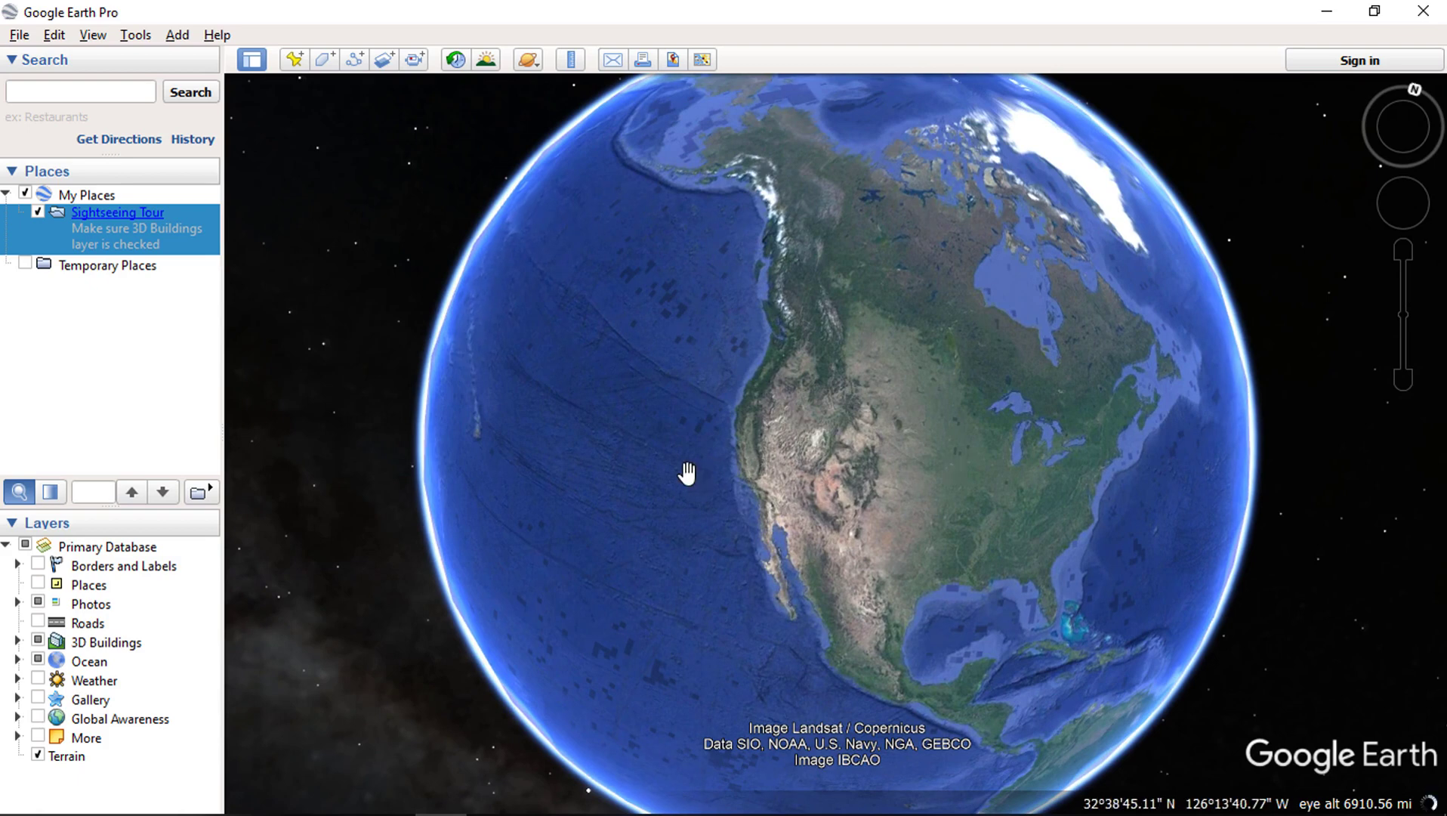
left_click_drag(706, 477, 866, 485)
left_click_drag(1057, 500, 817, 504)
left_click_drag(1050, 502, 882, 510)
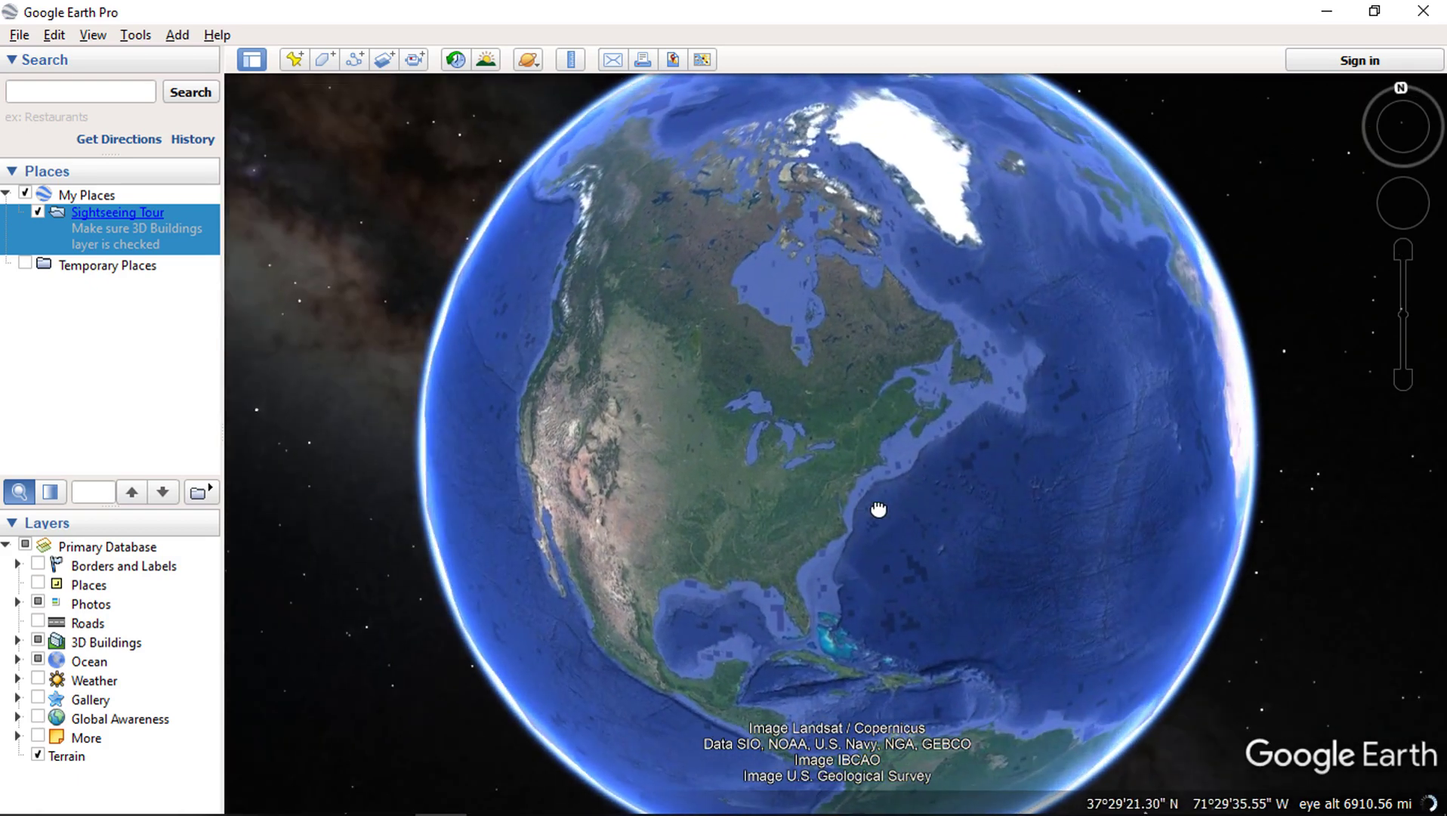
left_click_drag(1080, 509, 967, 503)
left_click_drag(788, 500, 927, 507)
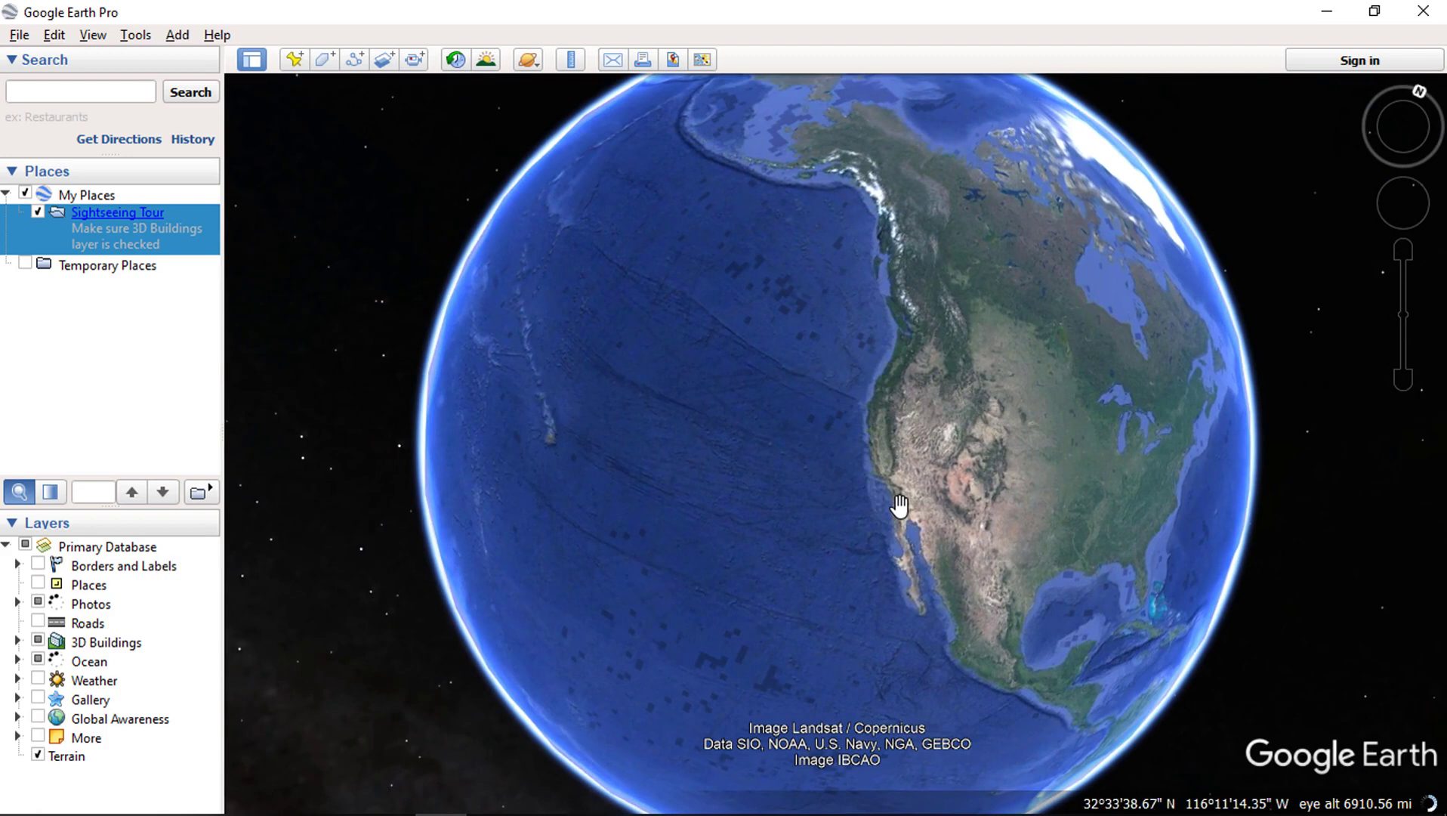
left_click_drag(799, 504, 924, 507)
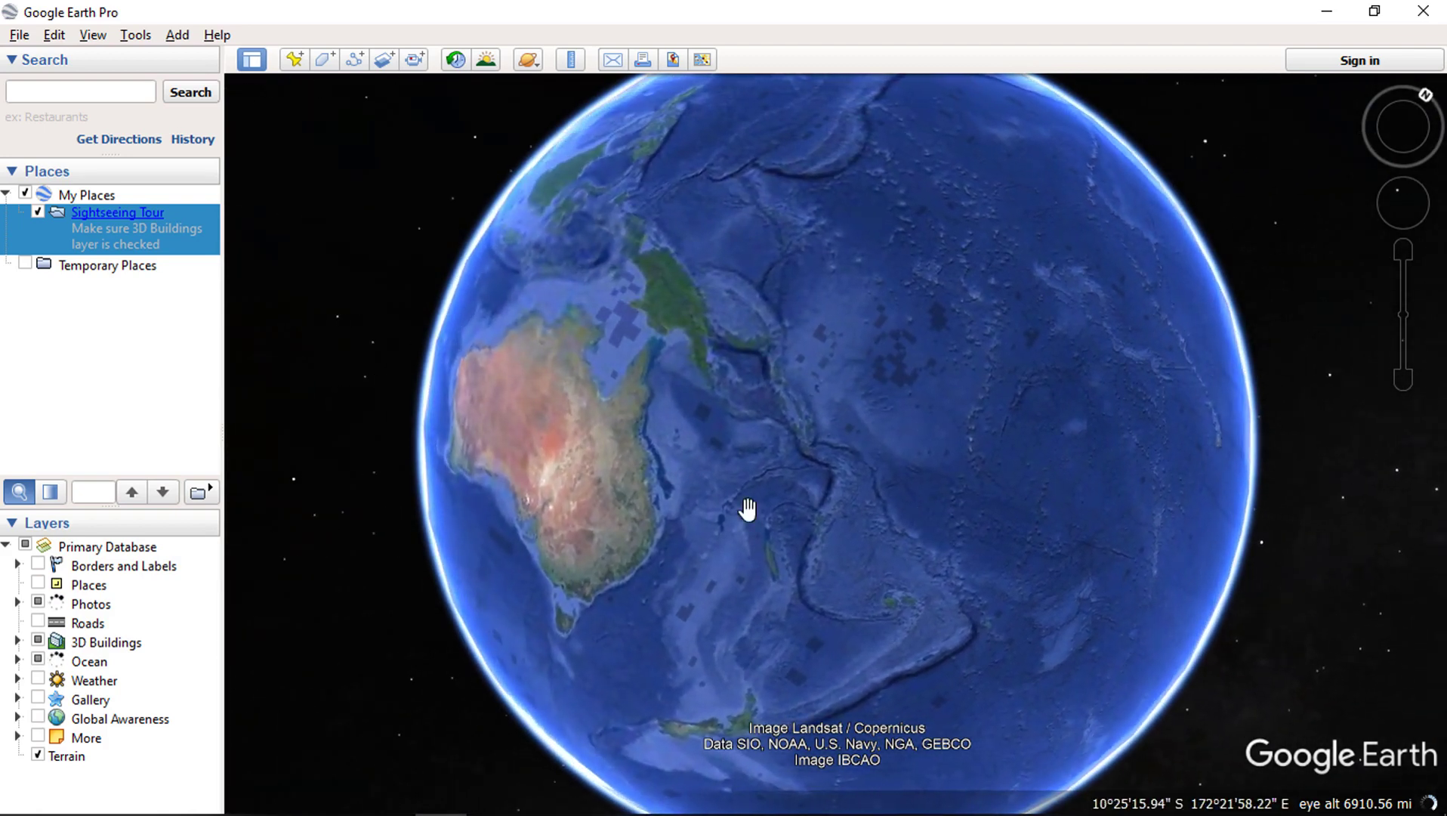
left_click_drag(746, 510, 949, 510)
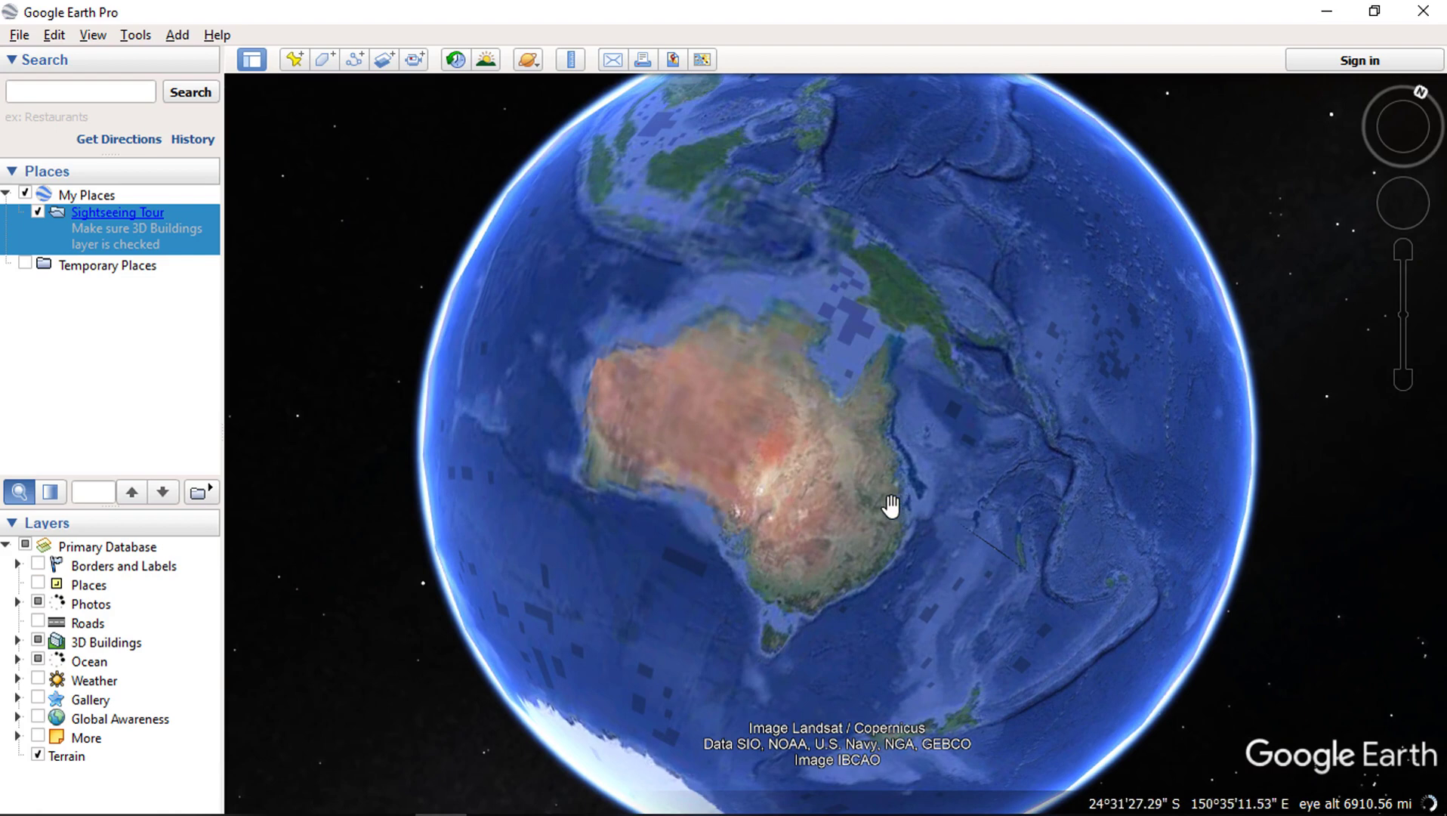
Step: Reset north-up, turn and pan toward the Indian Ocean and back, then zoom in on Australia
key("n")
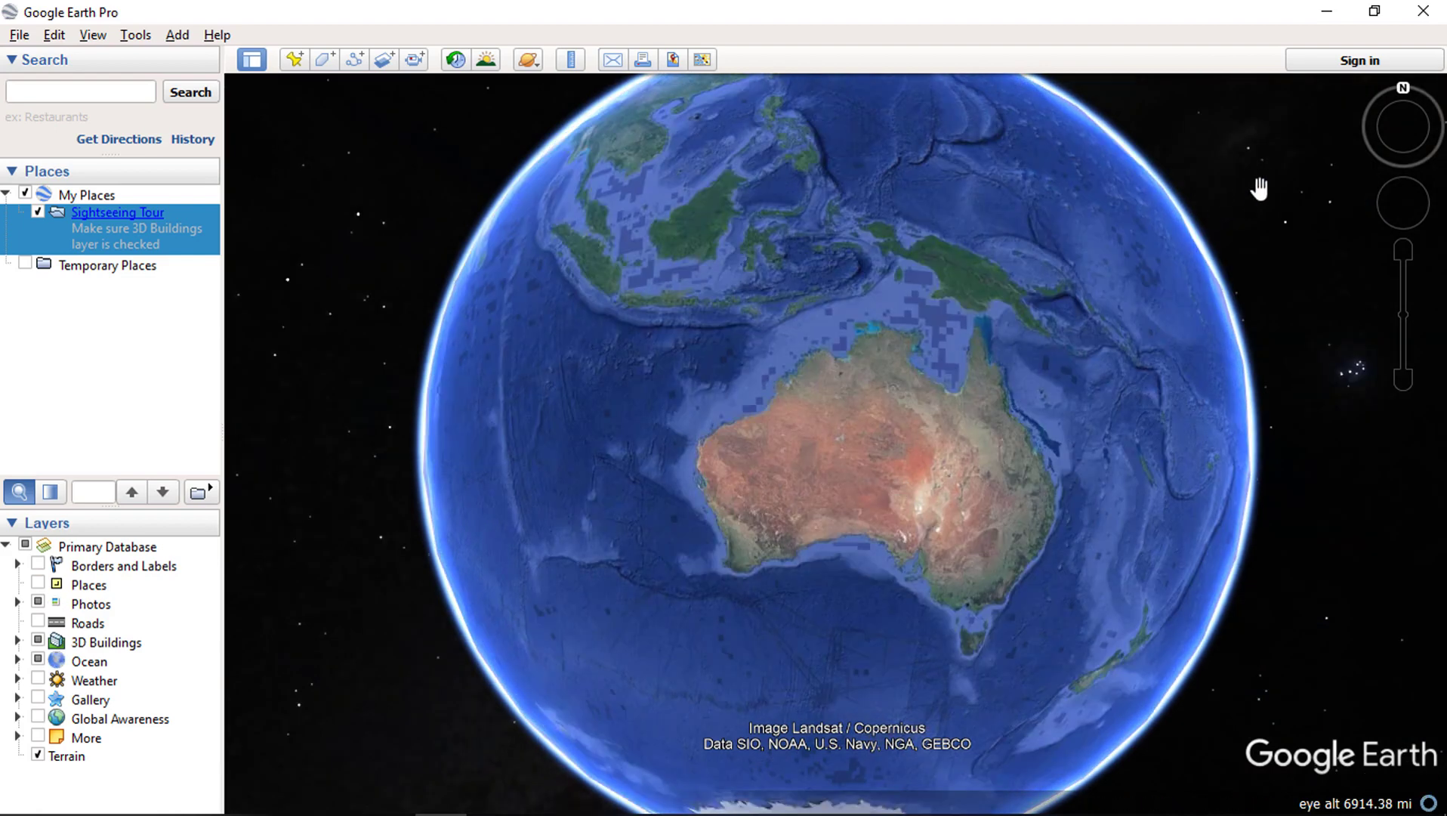
left_click(1383, 134)
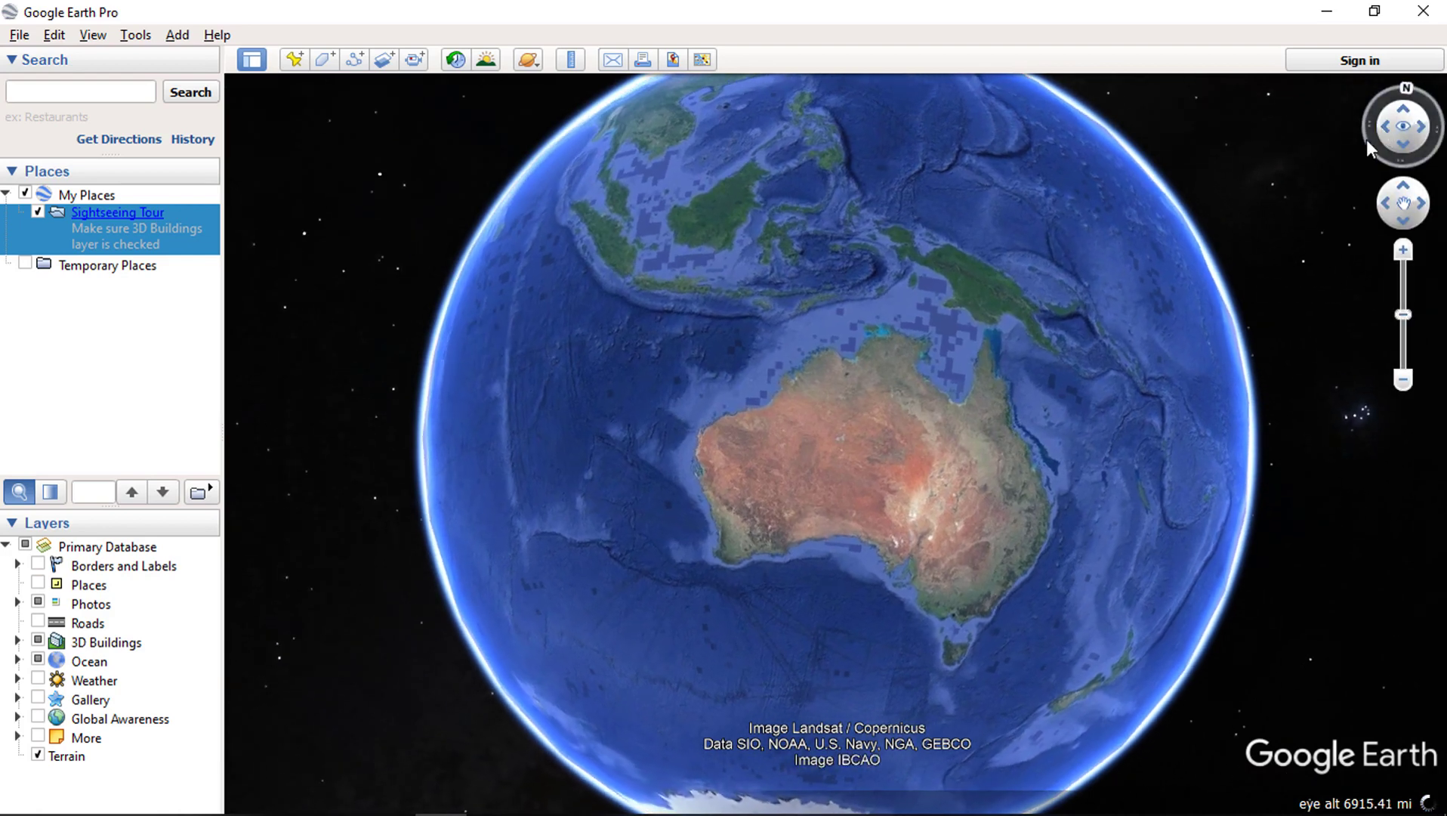
left_click(1387, 212)
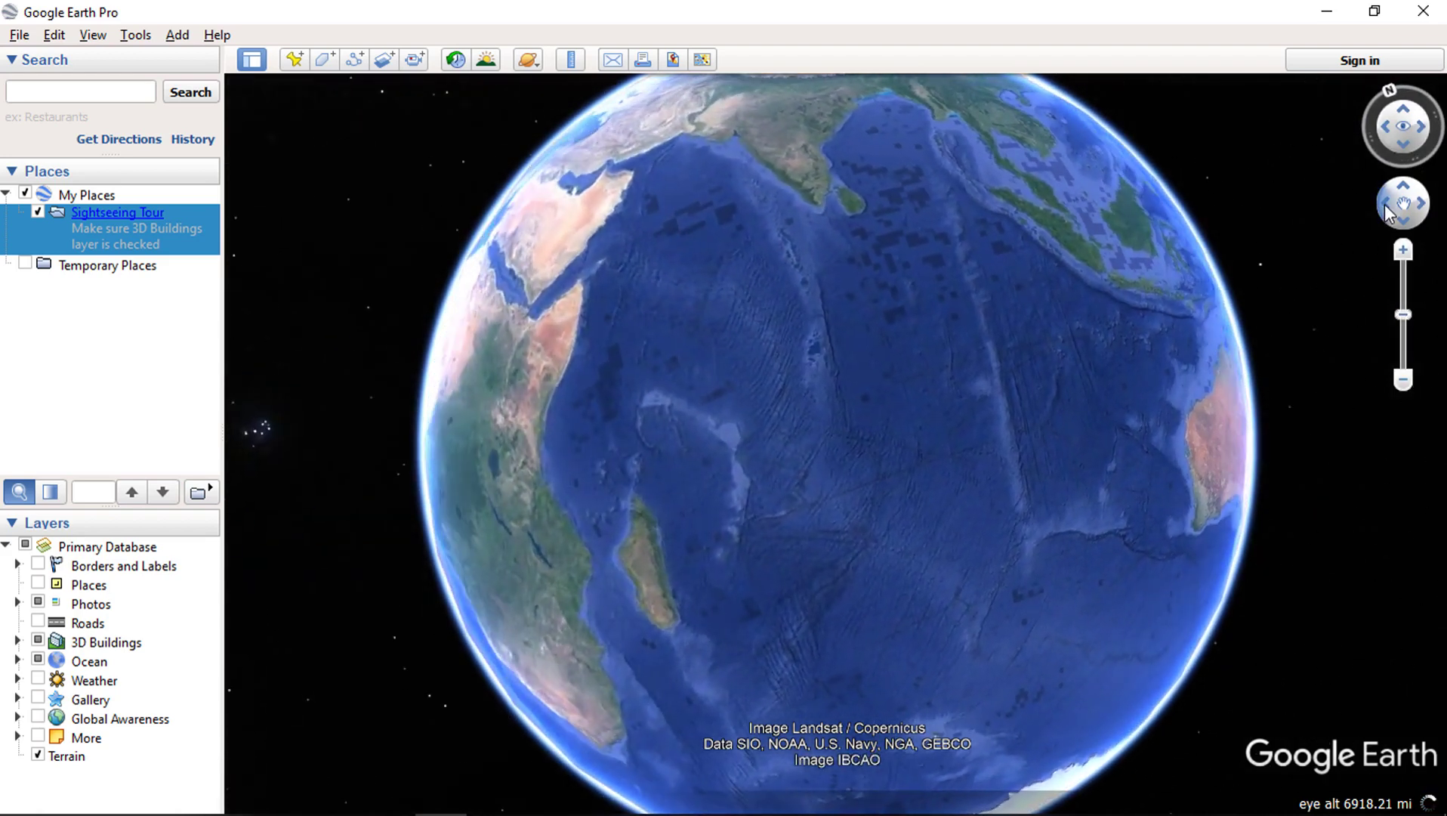
left_click(1424, 210)
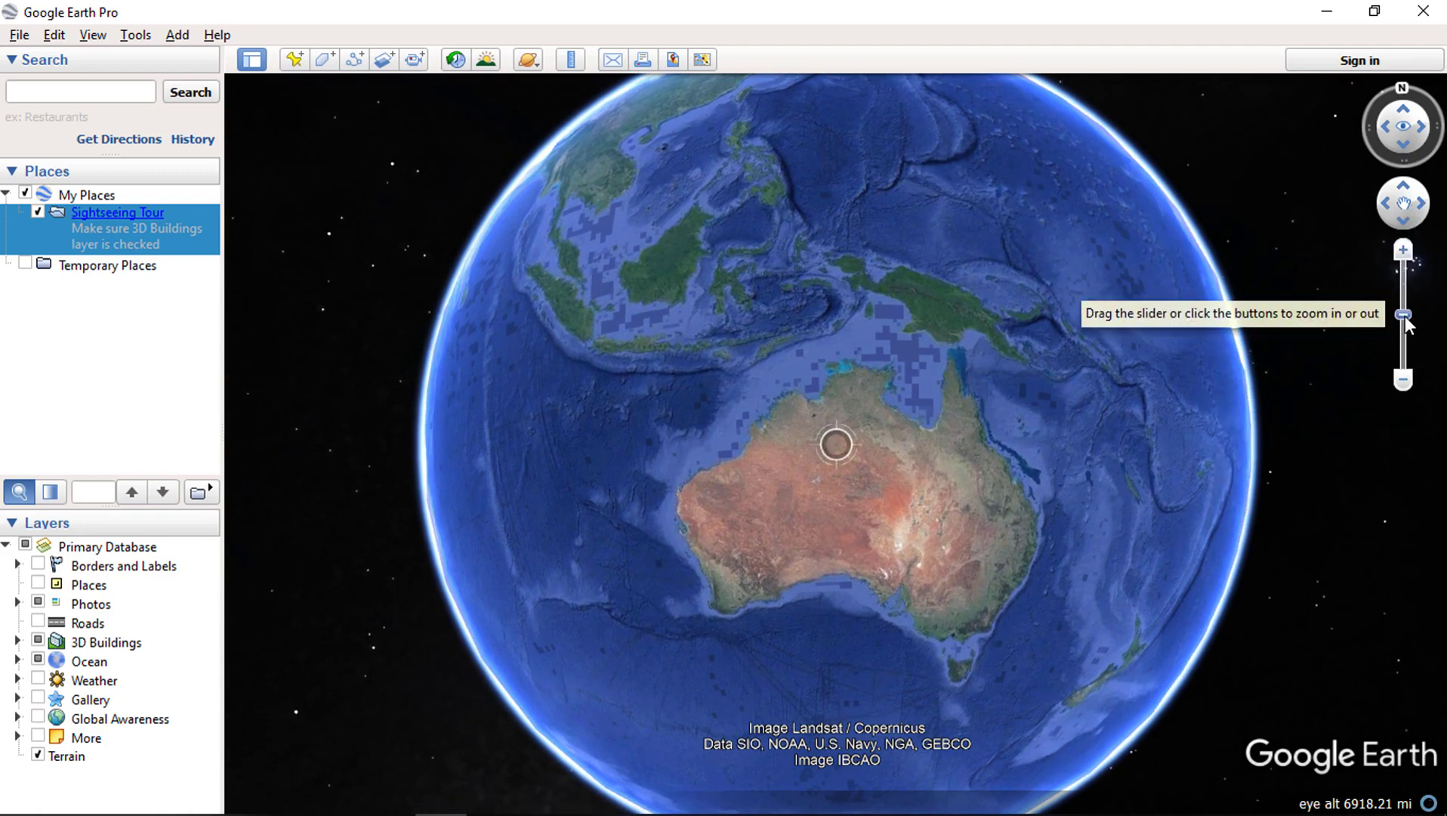
mouse_move(1406, 316)
left_mouse_down()
mouse_move(1401, 282)
mouse_move(1406, 342)
left_mouse_up()
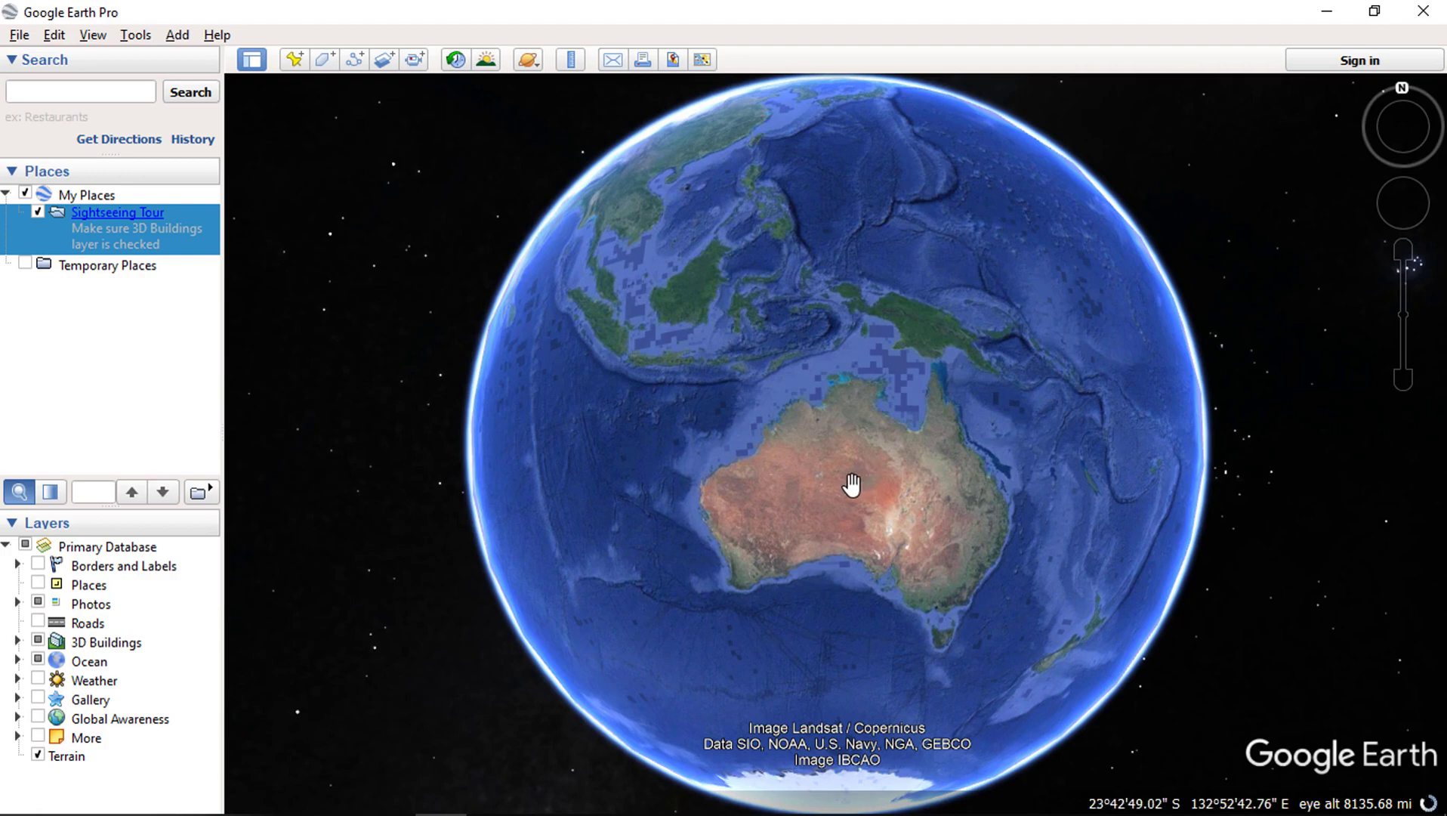
scroll(850, 487, "up", 5)
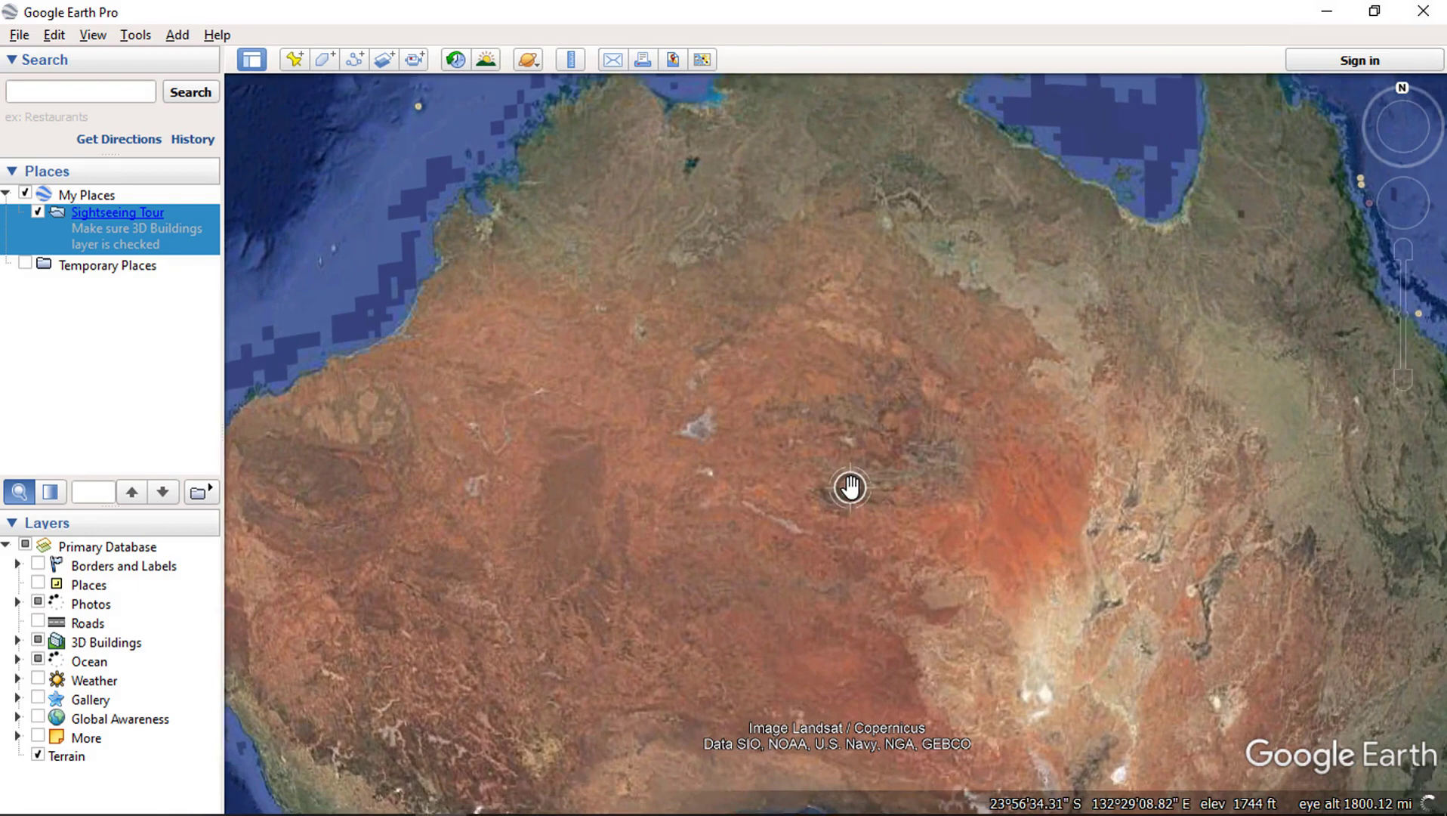
scroll(851, 487, "down", 5)
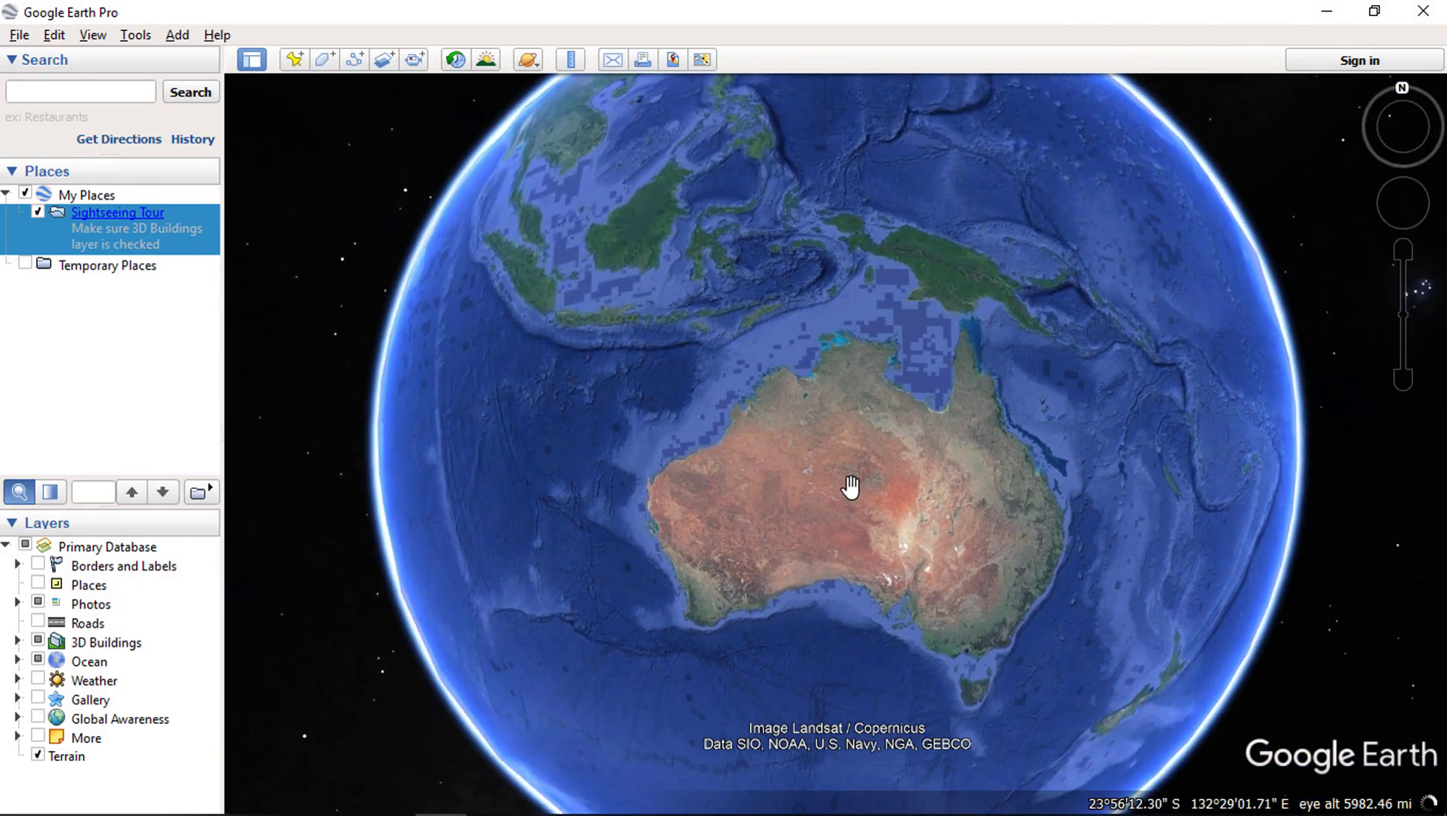
scroll(851, 487, "up", 5)
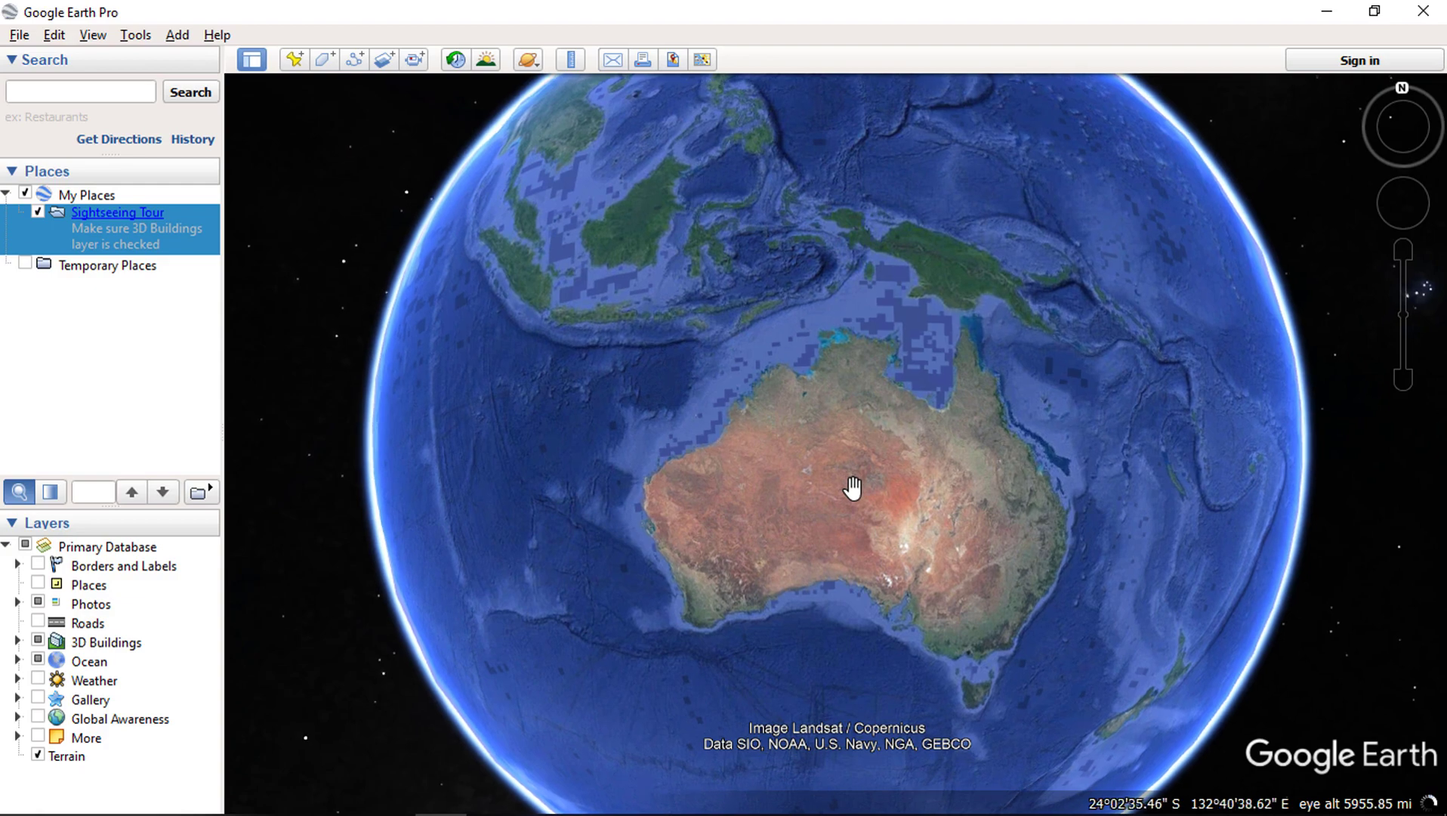
scroll(852, 488, "up", 4)
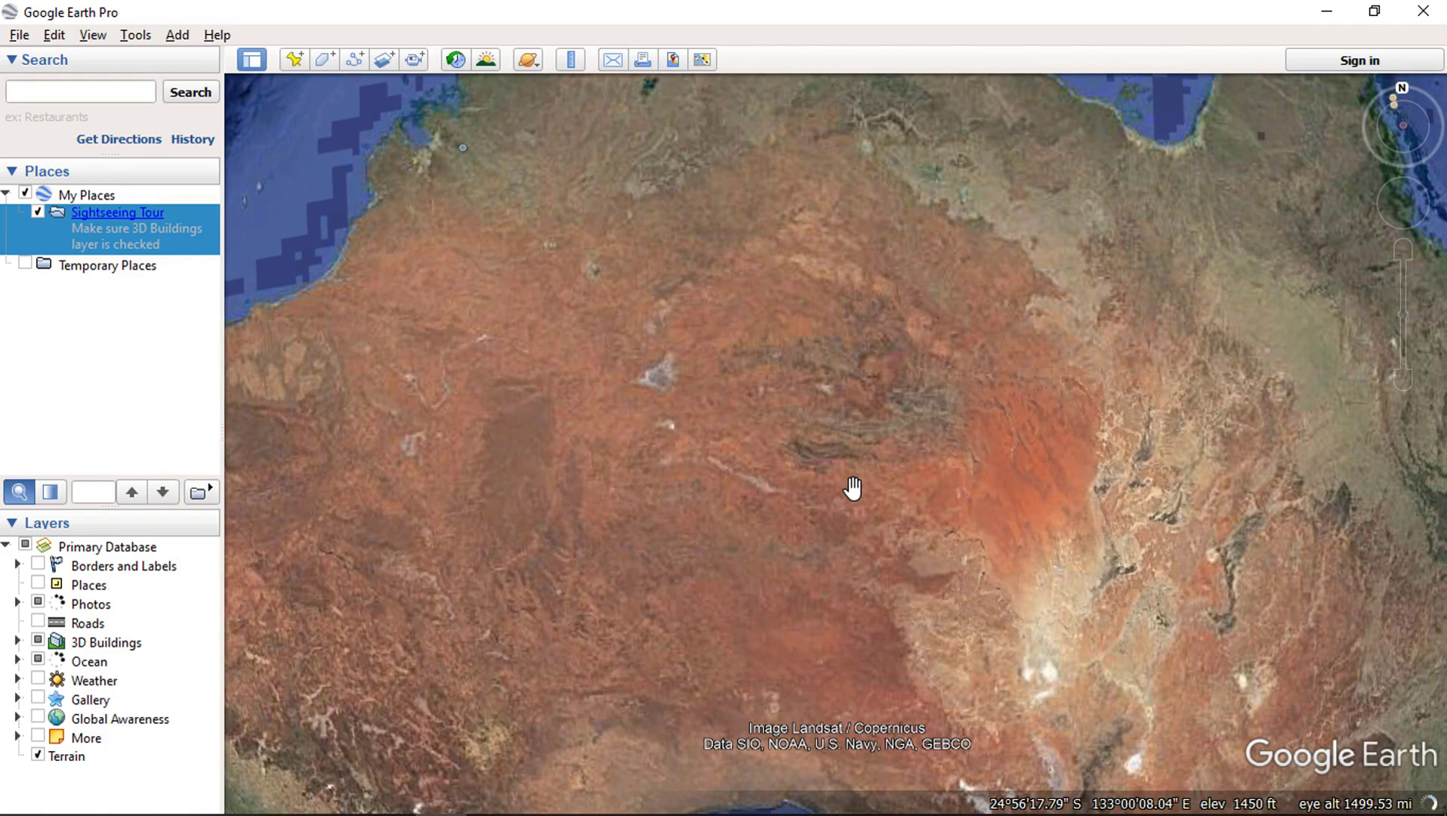
scroll(852, 488, "down", 4)
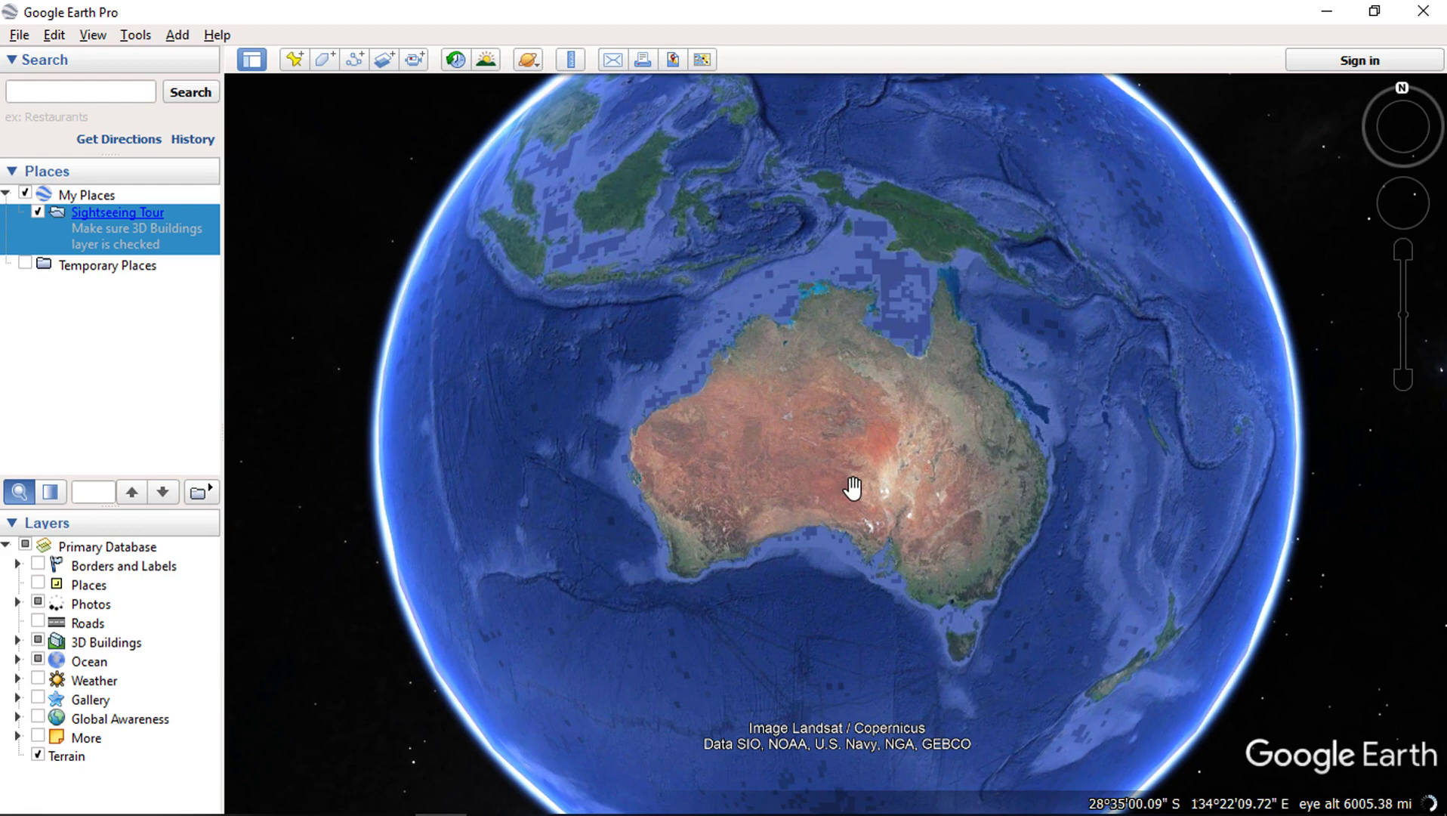
Step: Search for 'london' and fly to London, UK
left_click(121, 96)
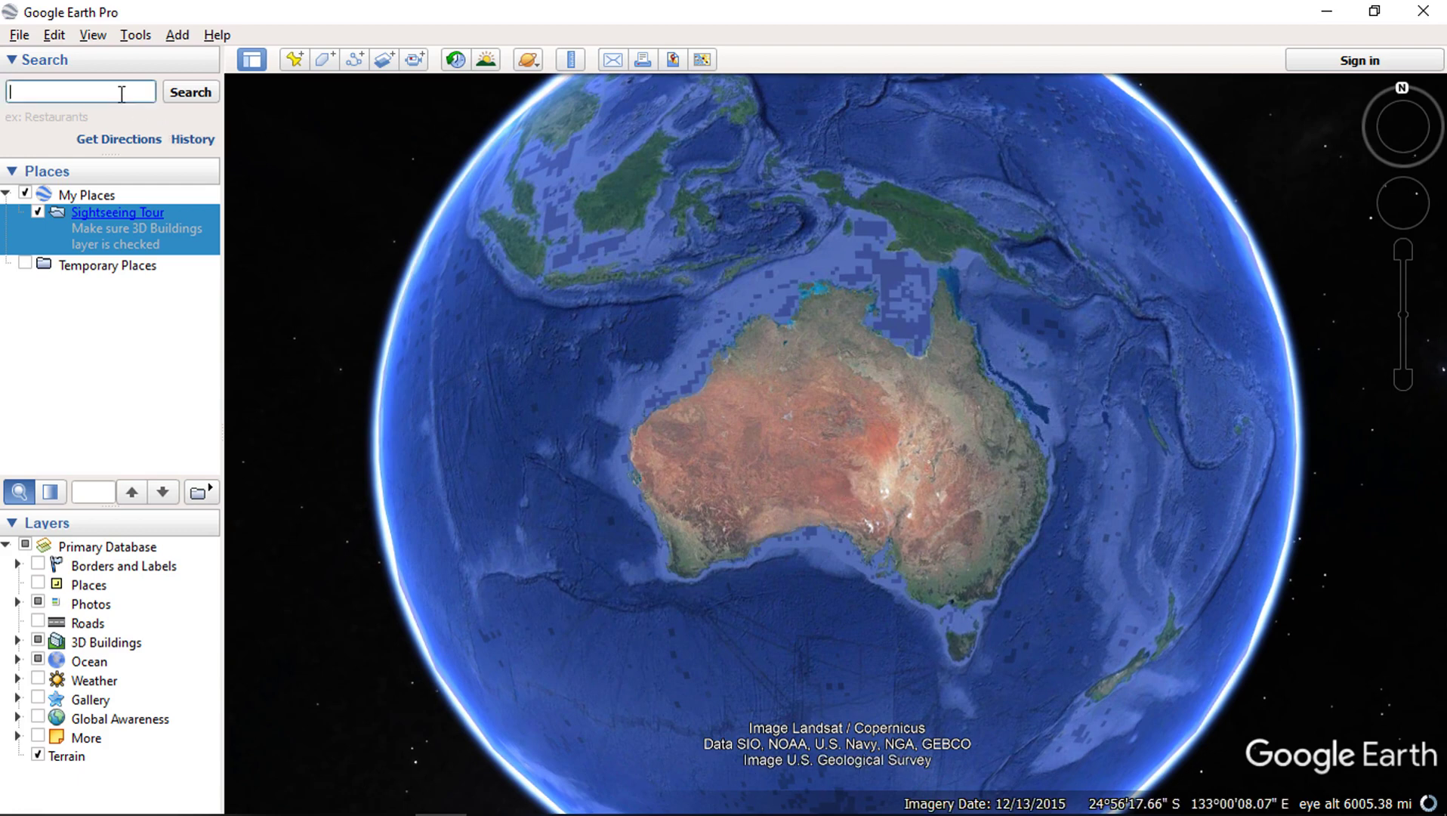
type("lo")
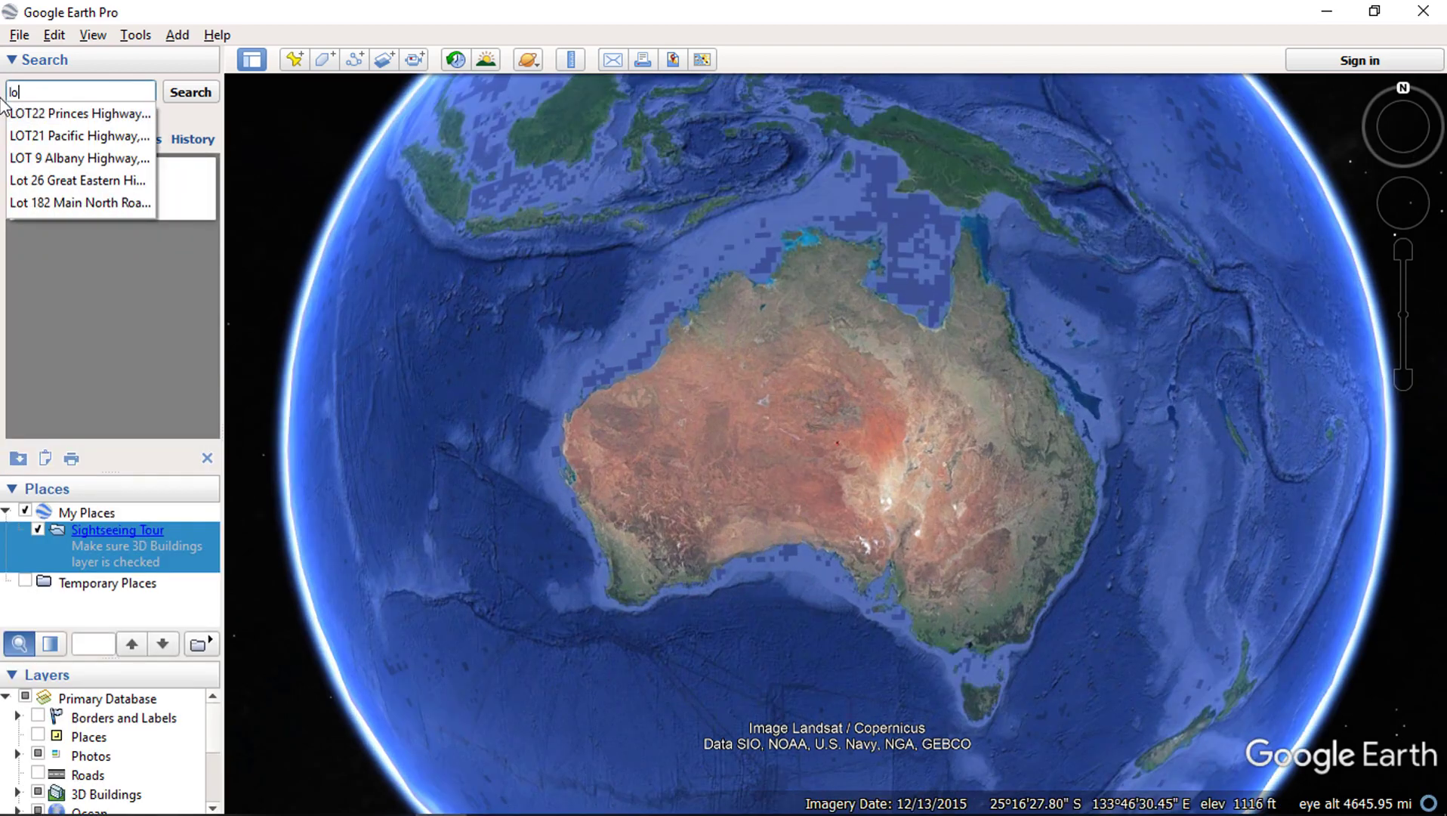
type("ndon")
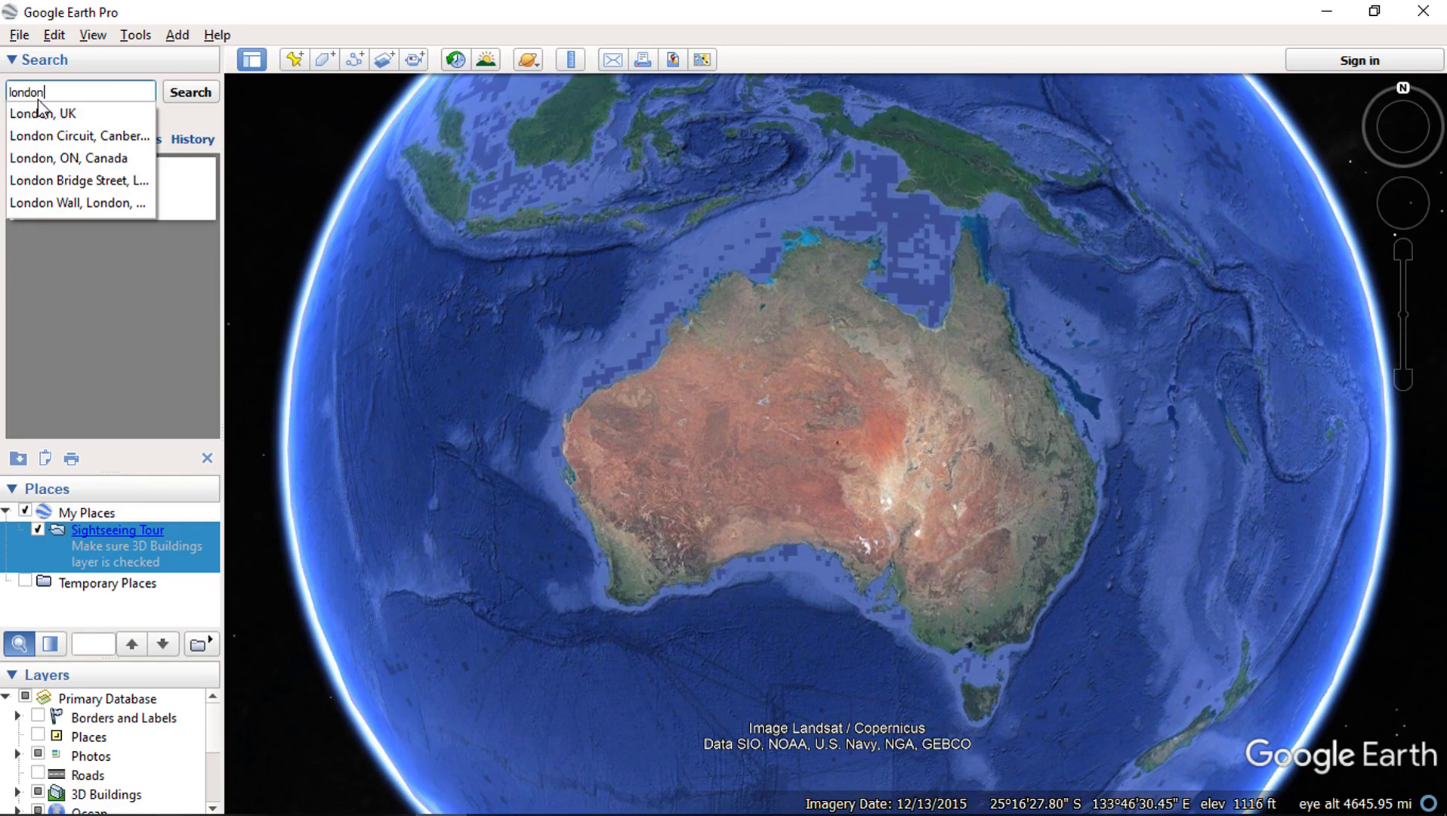
left_click(46, 114)
left_click(189, 92)
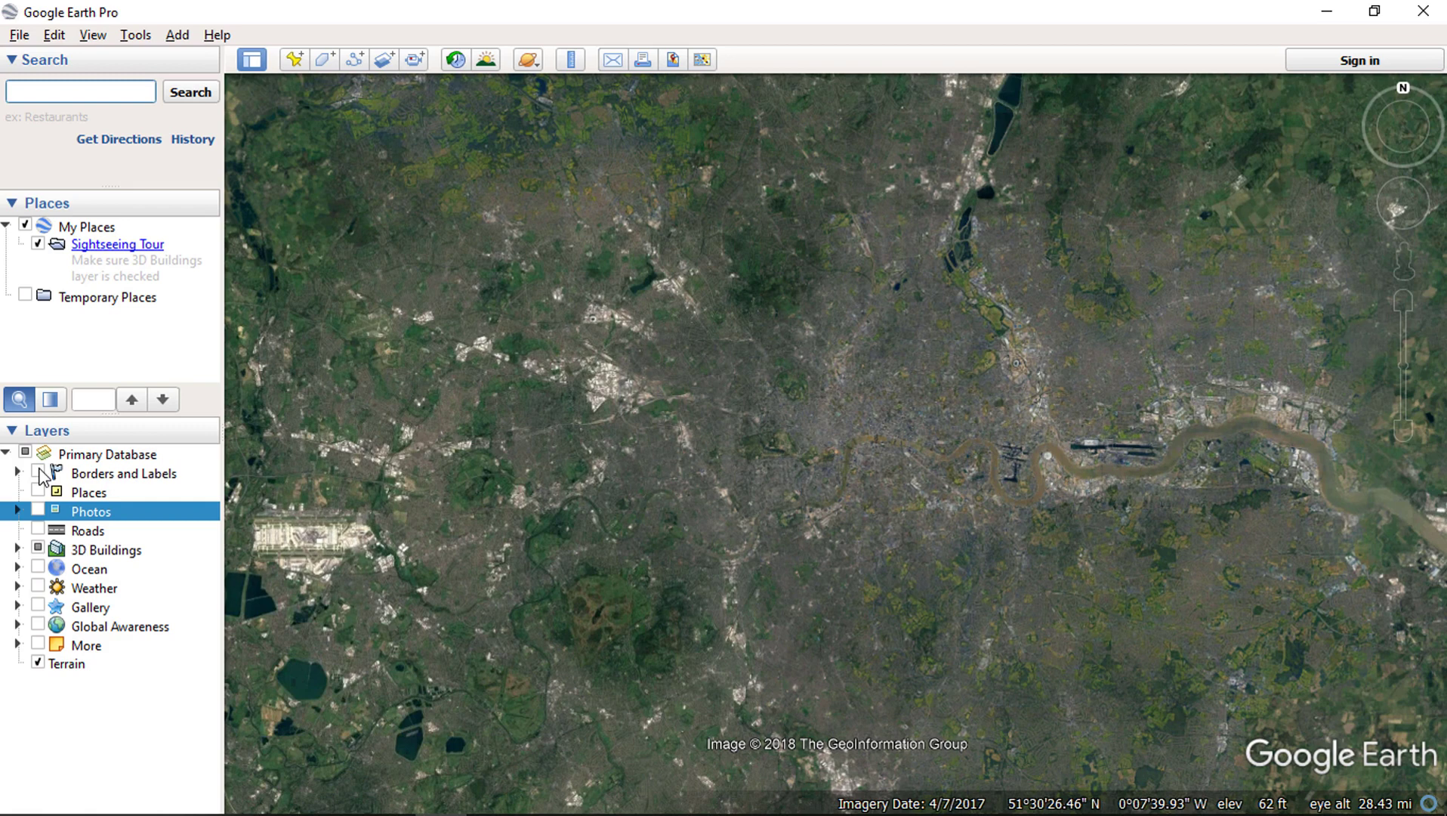
Step: Turn on Borders and Labels and Photos, hide Places, and open the 'Black & Blue' photo near the station
left_click(38, 471)
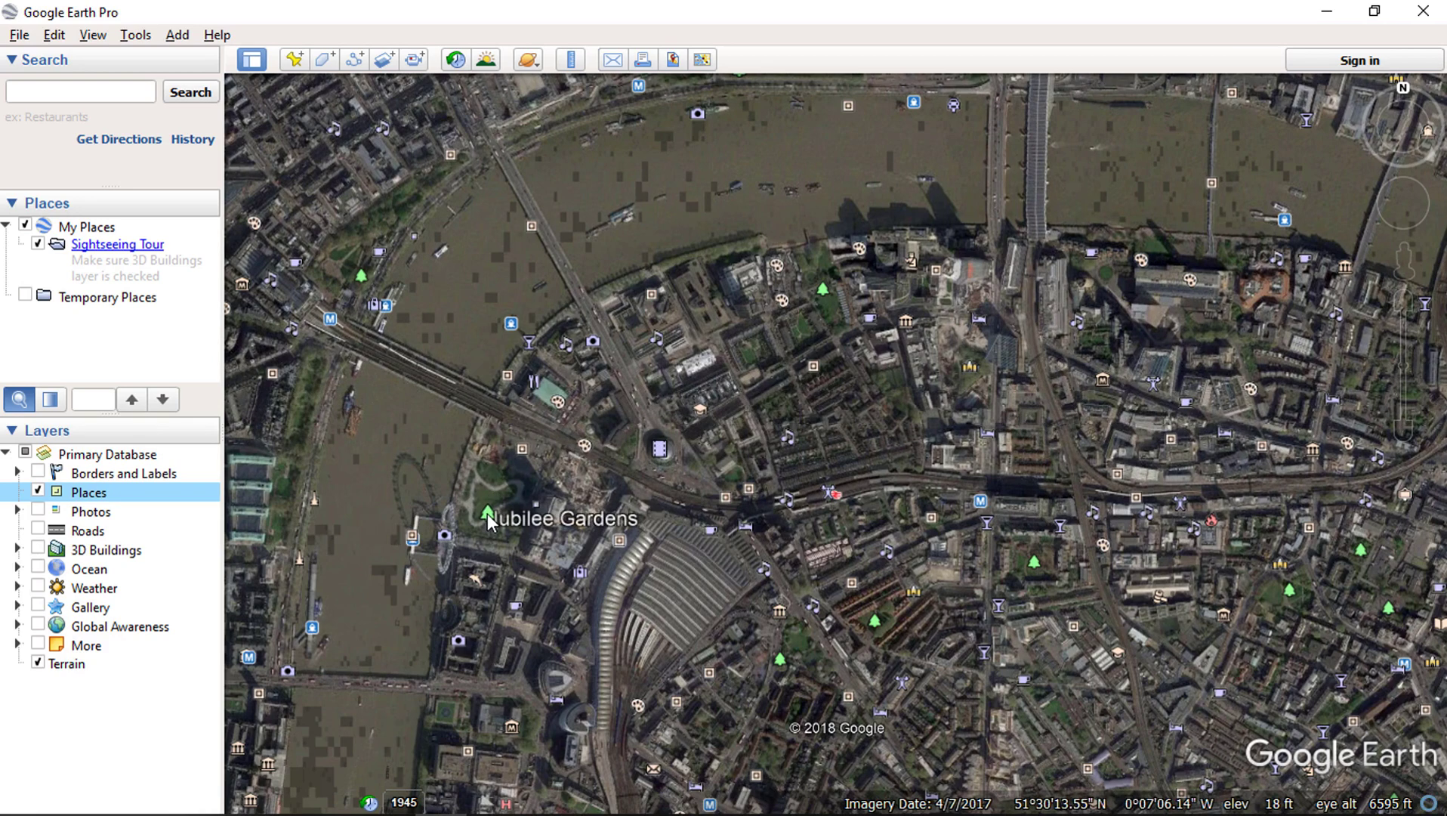
left_click(37, 490)
left_click(38, 510)
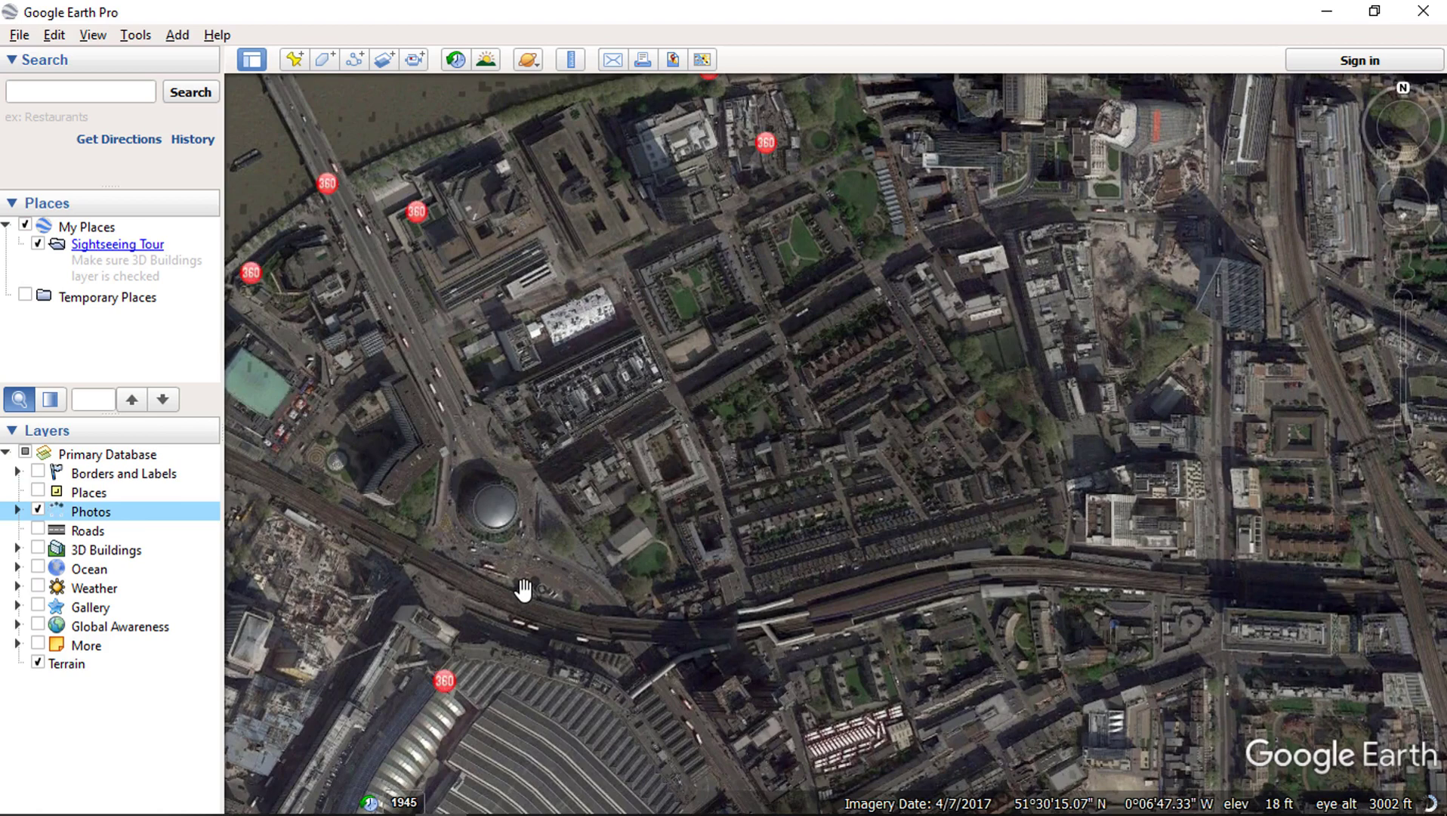
left_click_drag(526, 608, 775, 461)
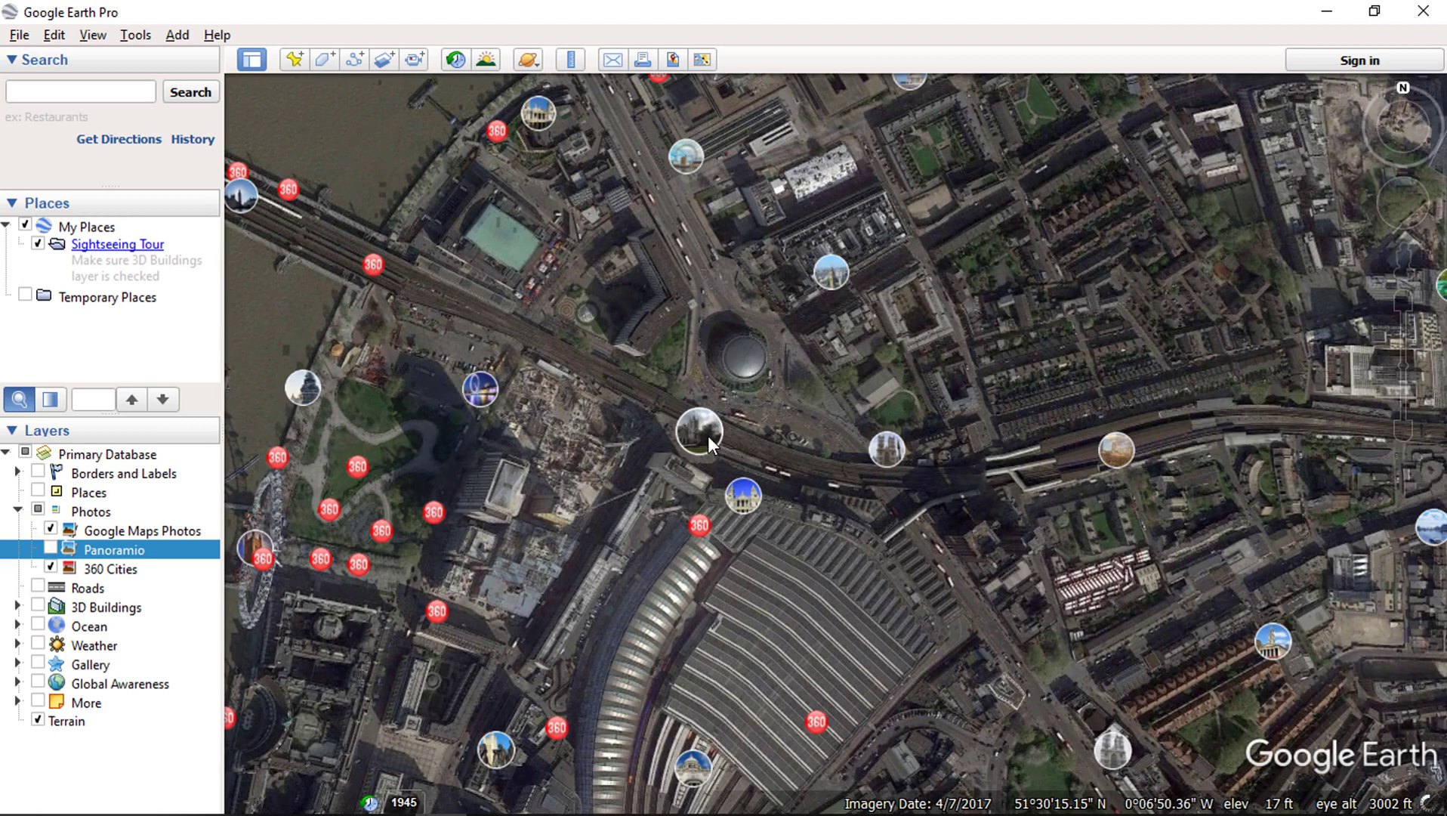
left_click(708, 436)
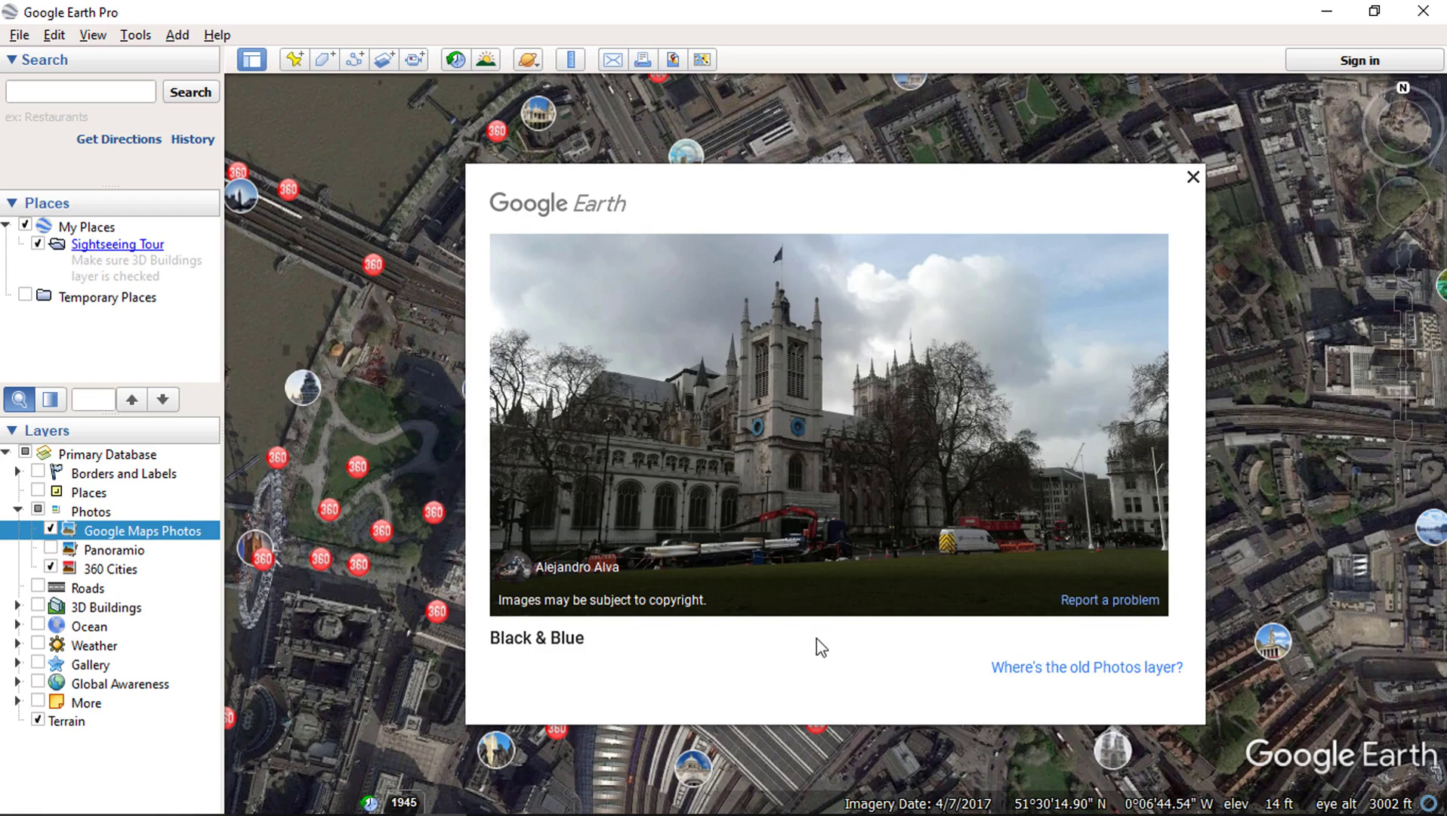
Step: Close the photo, hide the Photos layer and turn on the Roads layer
left_click(1193, 177)
left_click(38, 510)
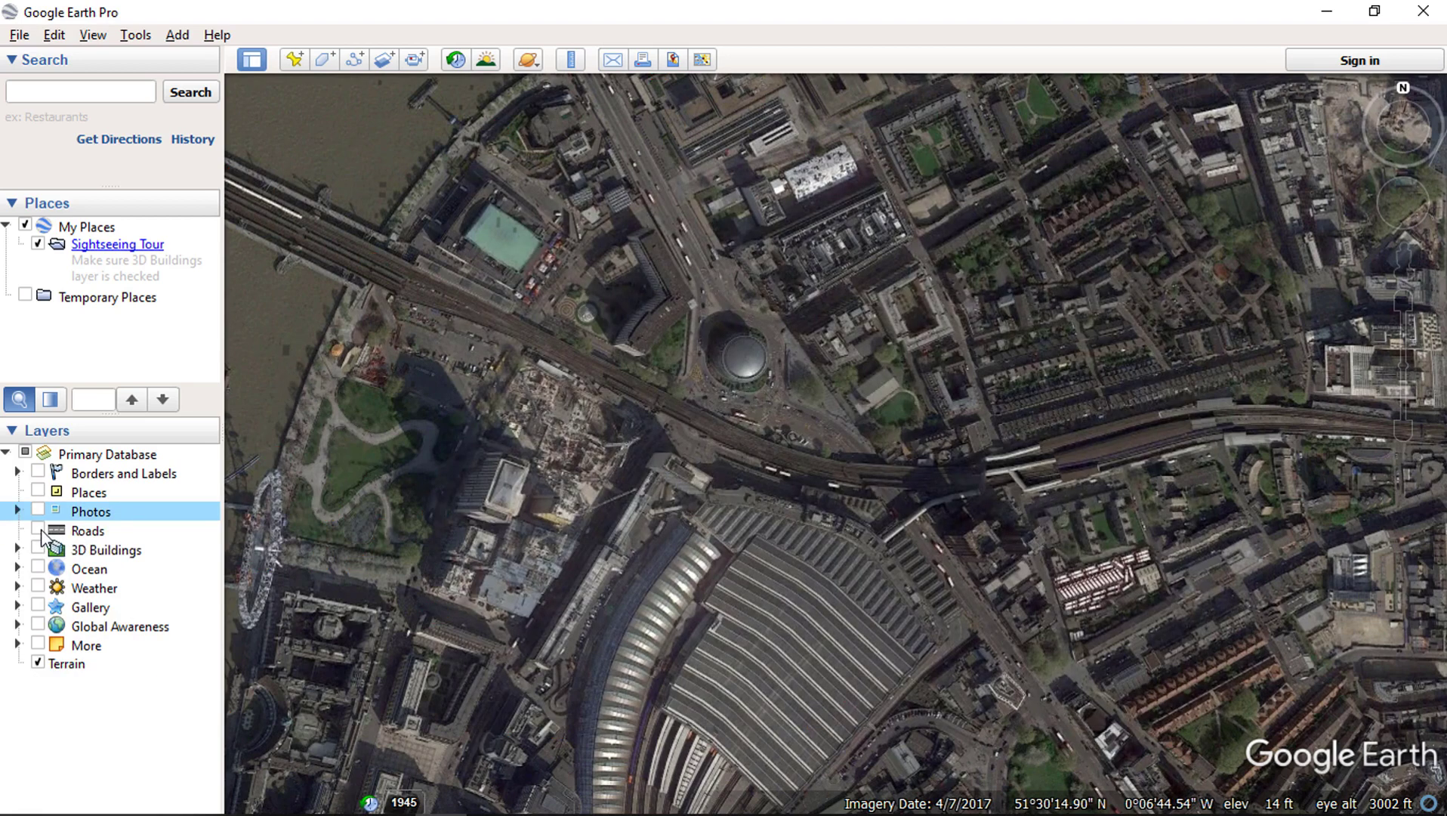
left_click(37, 530)
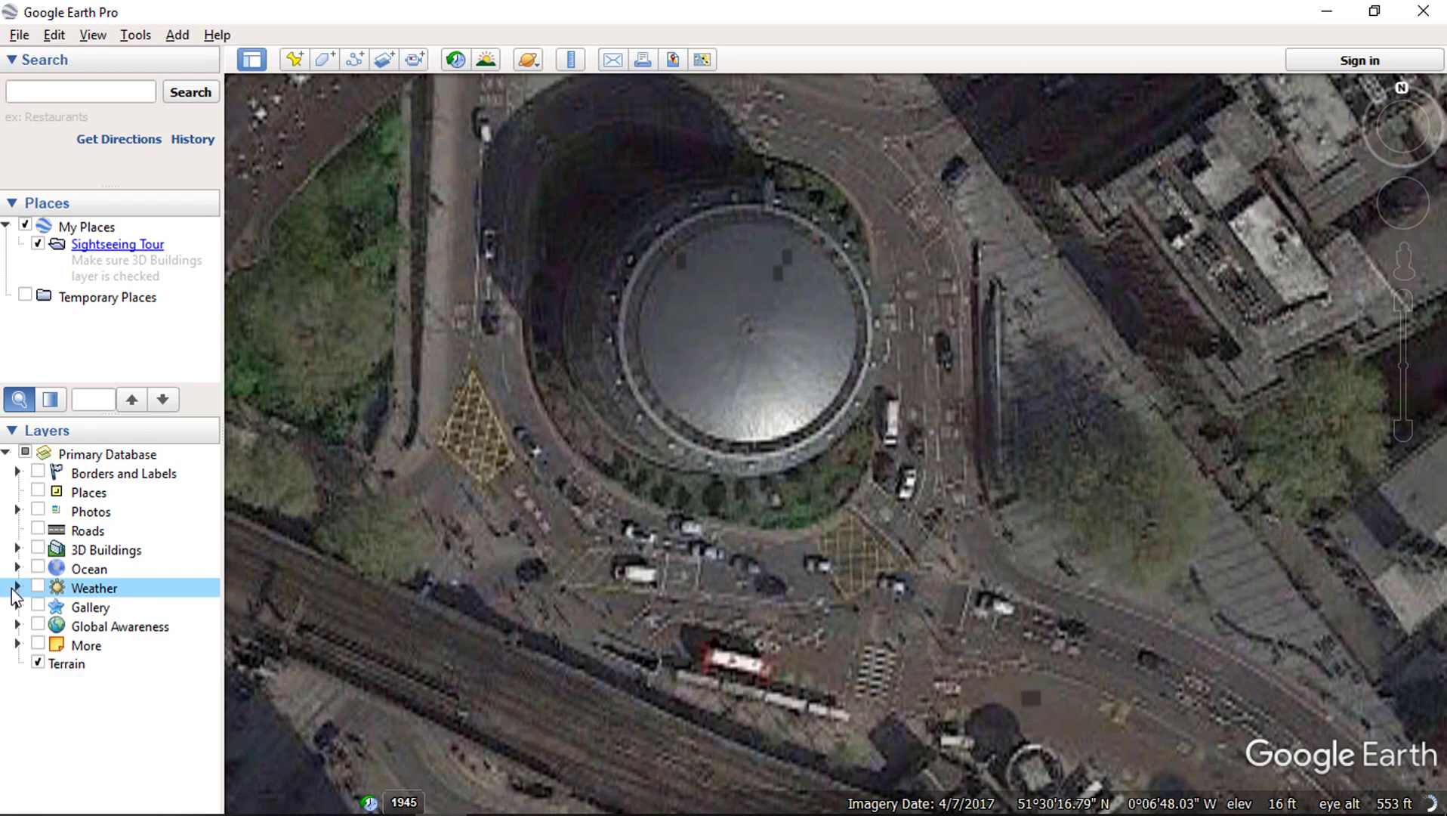
Step: Expand and collapse the Weather, Gallery and Global Awareness layer groups to browse them
left_click(17, 587)
left_click(17, 587)
left_click(16, 606)
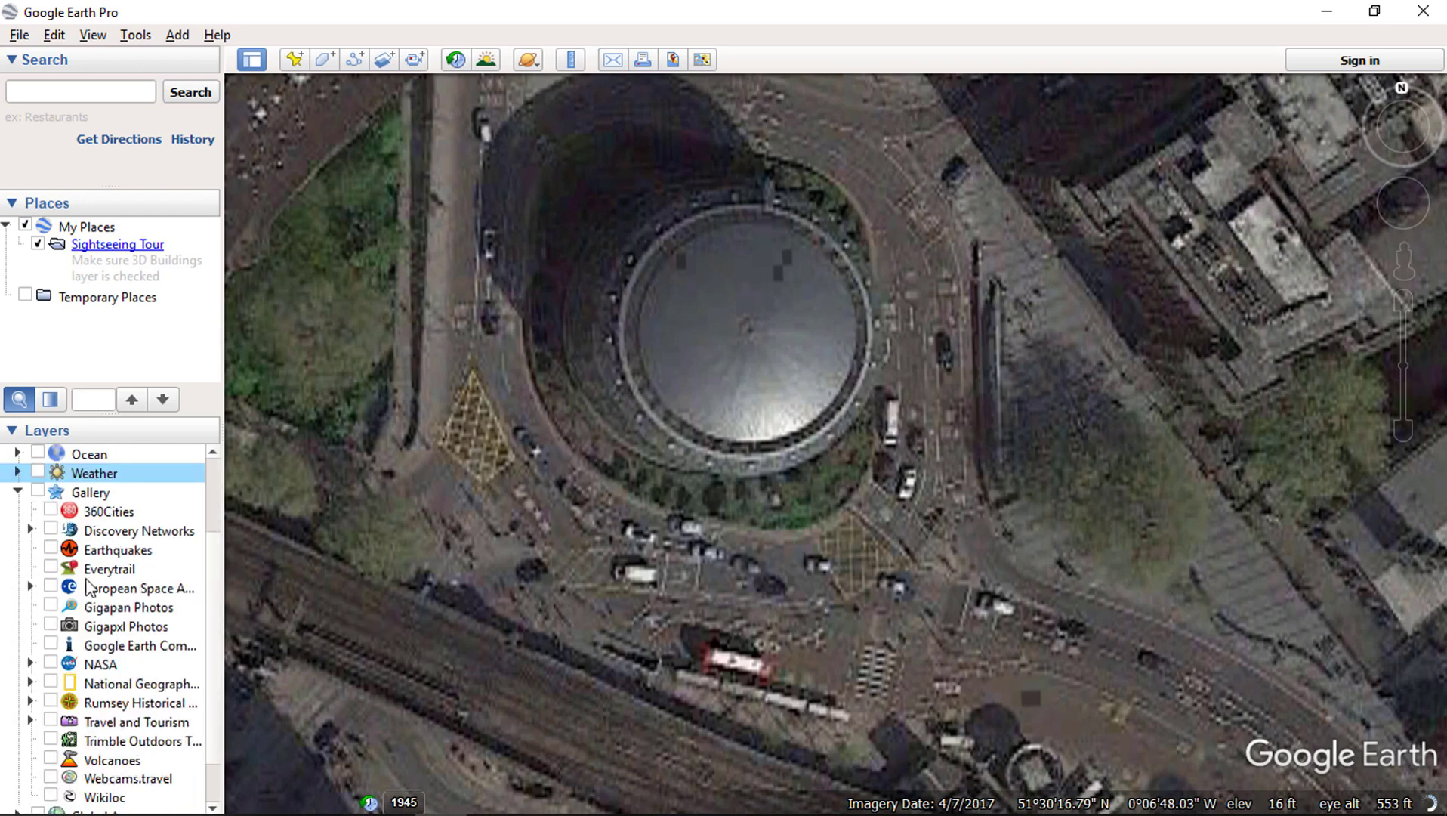
scroll(34, 673, "down", 1)
scroll(45, 529, "up", 1)
left_click(17, 493)
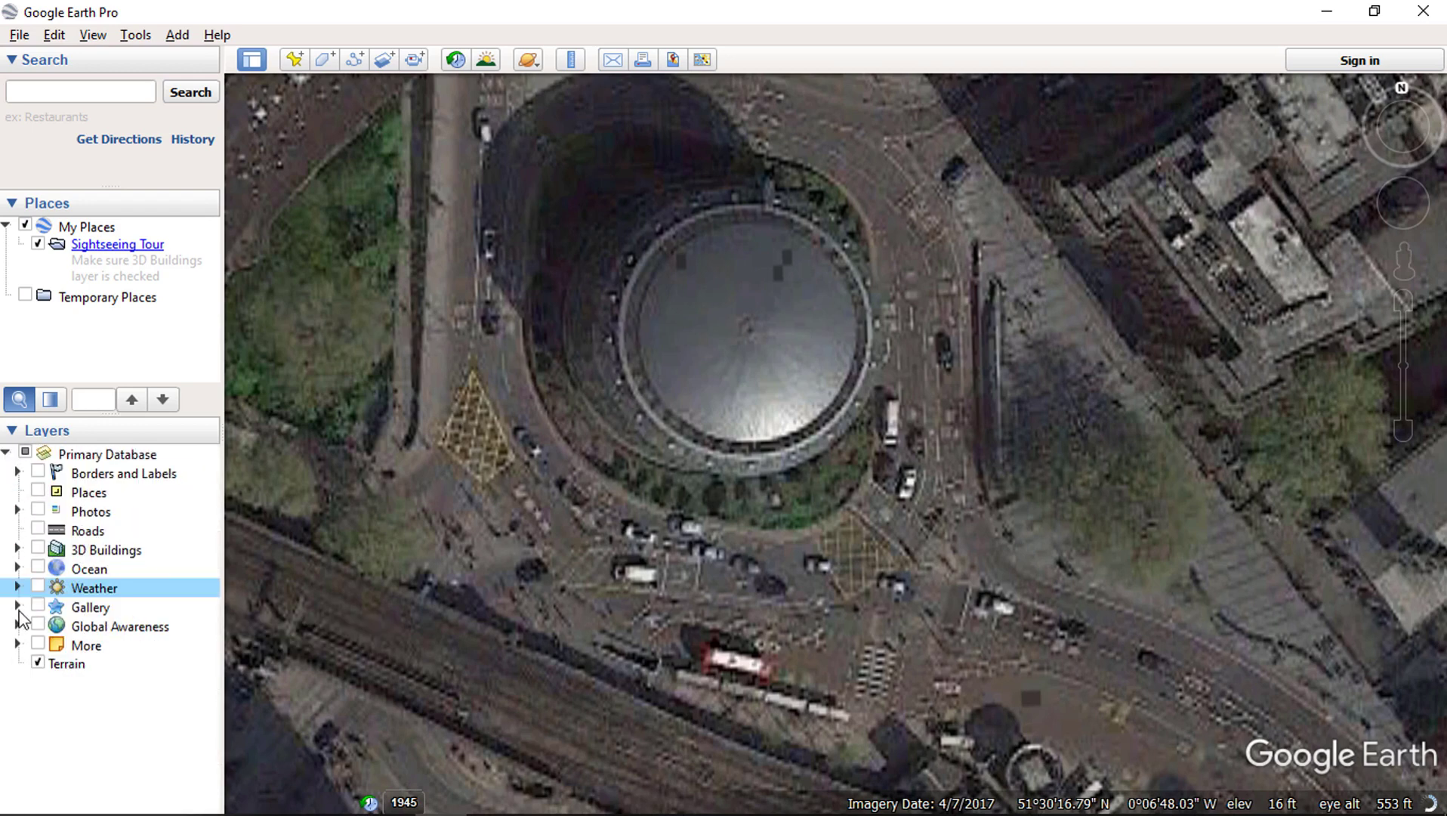
left_click(16, 626)
scroll(22, 627, "down", 1)
scroll(17, 627, "up", 1)
left_click(16, 626)
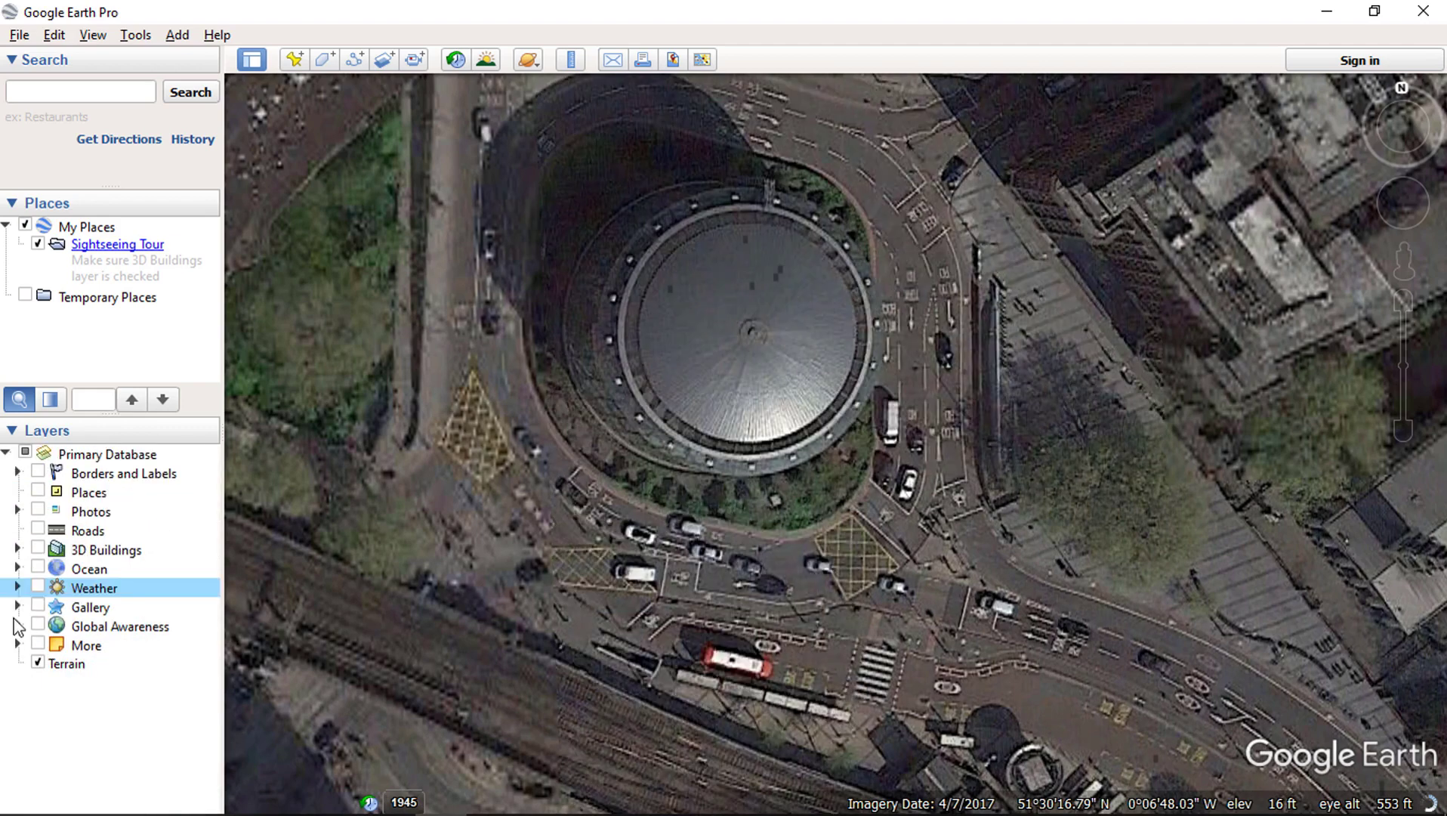
Step: In the More group, turn on Water Body Outlines, Place Categories and Transportation, widening the side panel
left_click(17, 644)
left_click(54, 608)
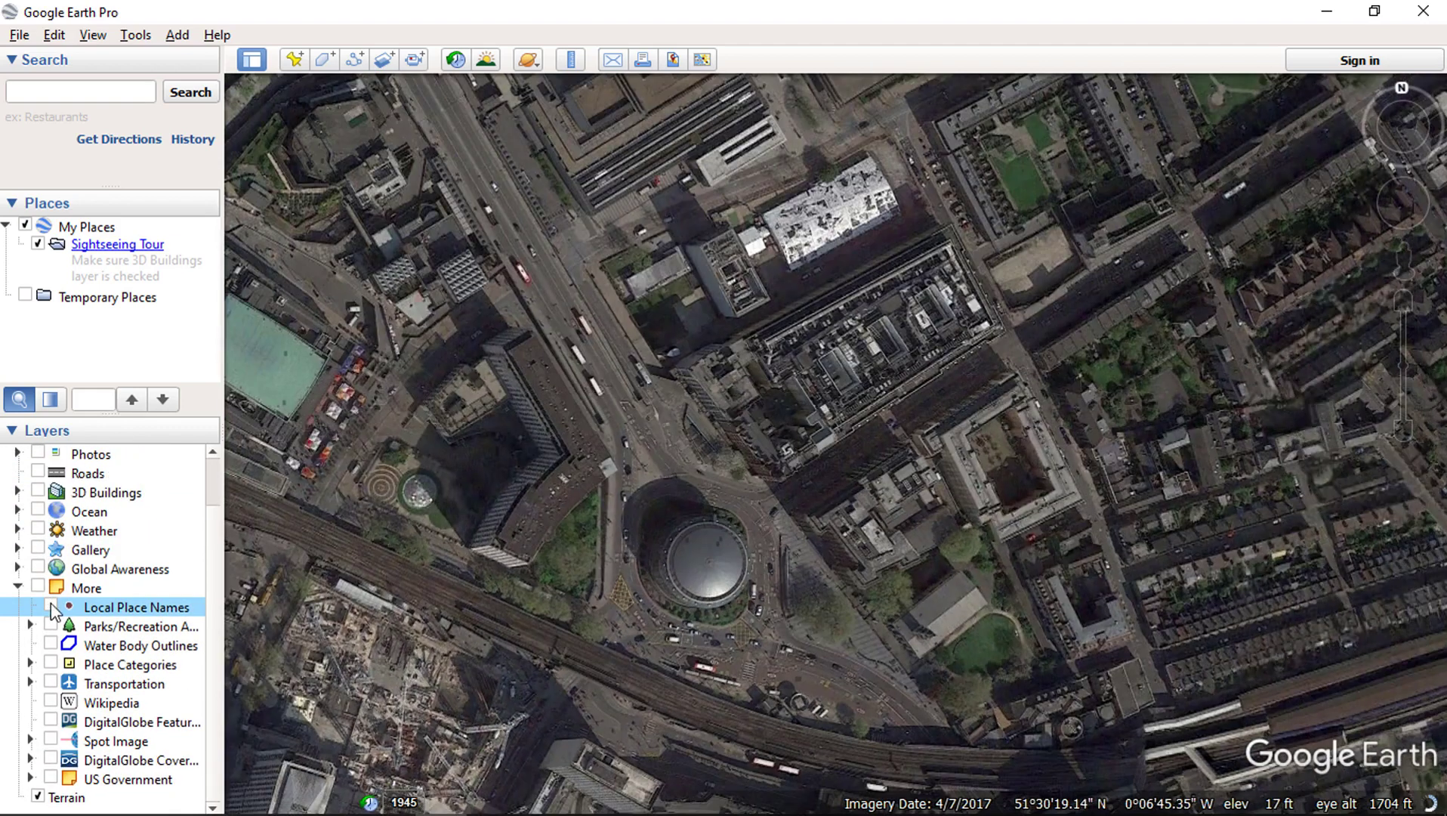
left_click(50, 645)
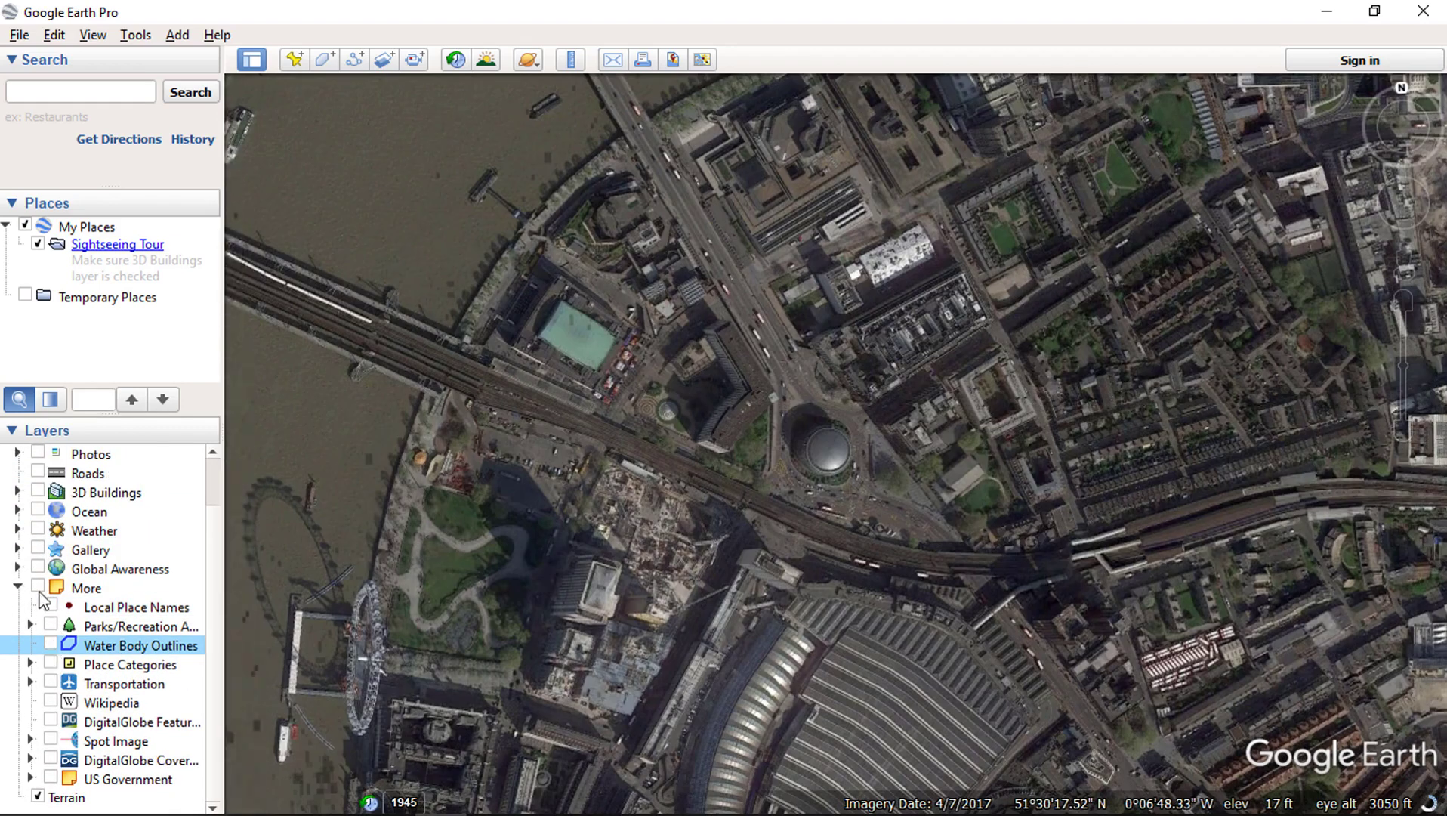
left_click_drag(222, 672, 296, 675)
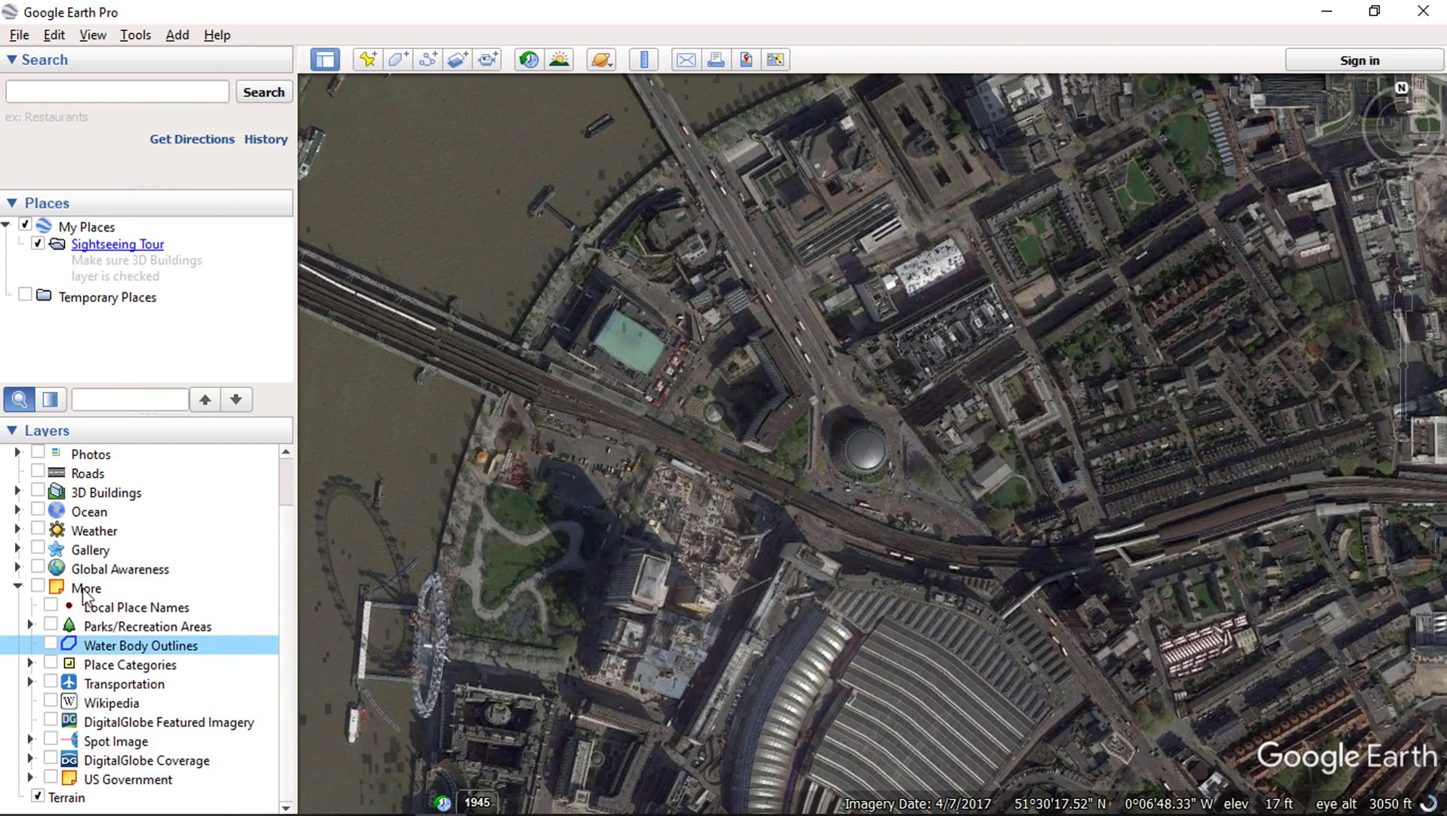
left_click(50, 664)
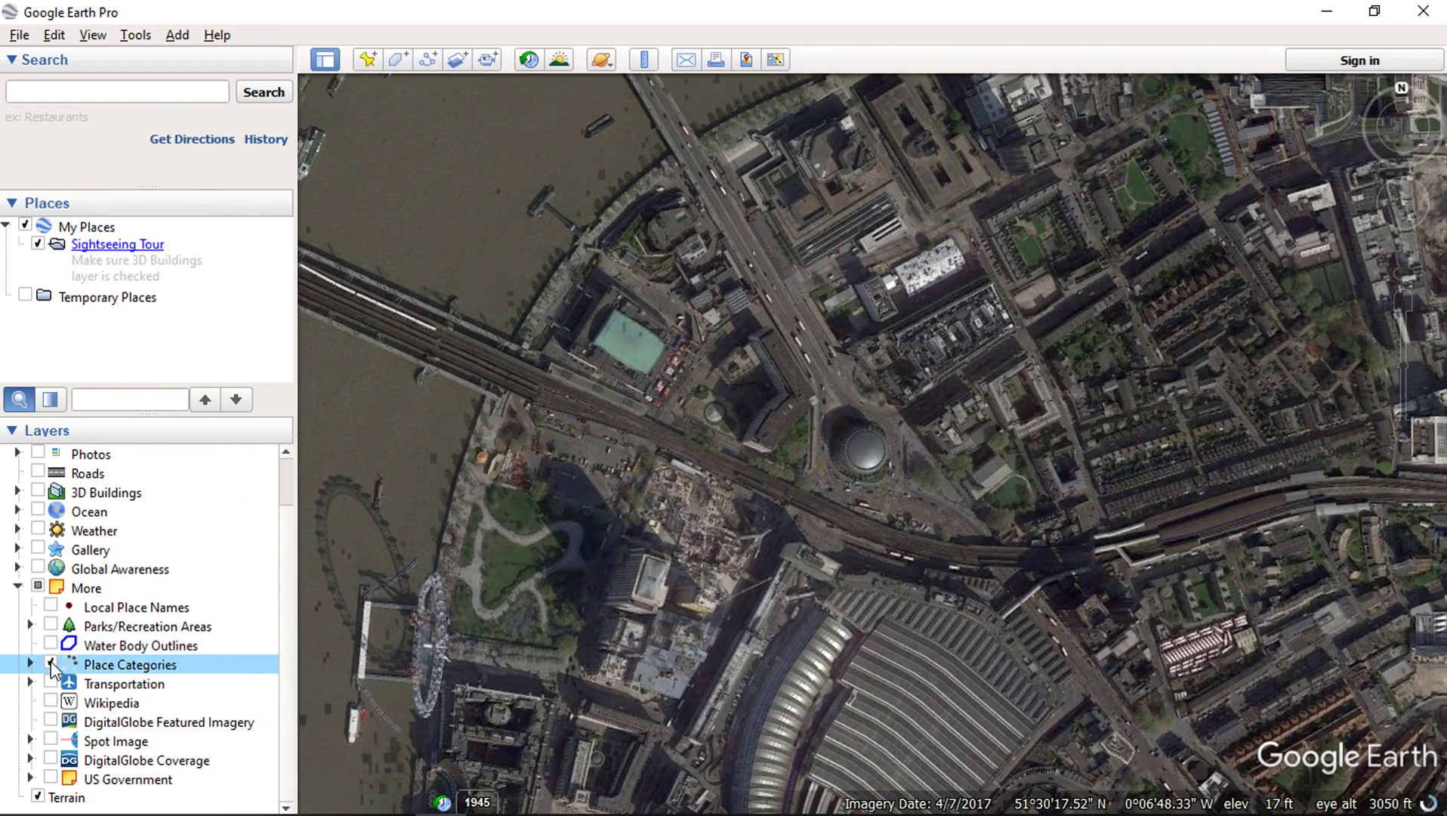
left_click(51, 683)
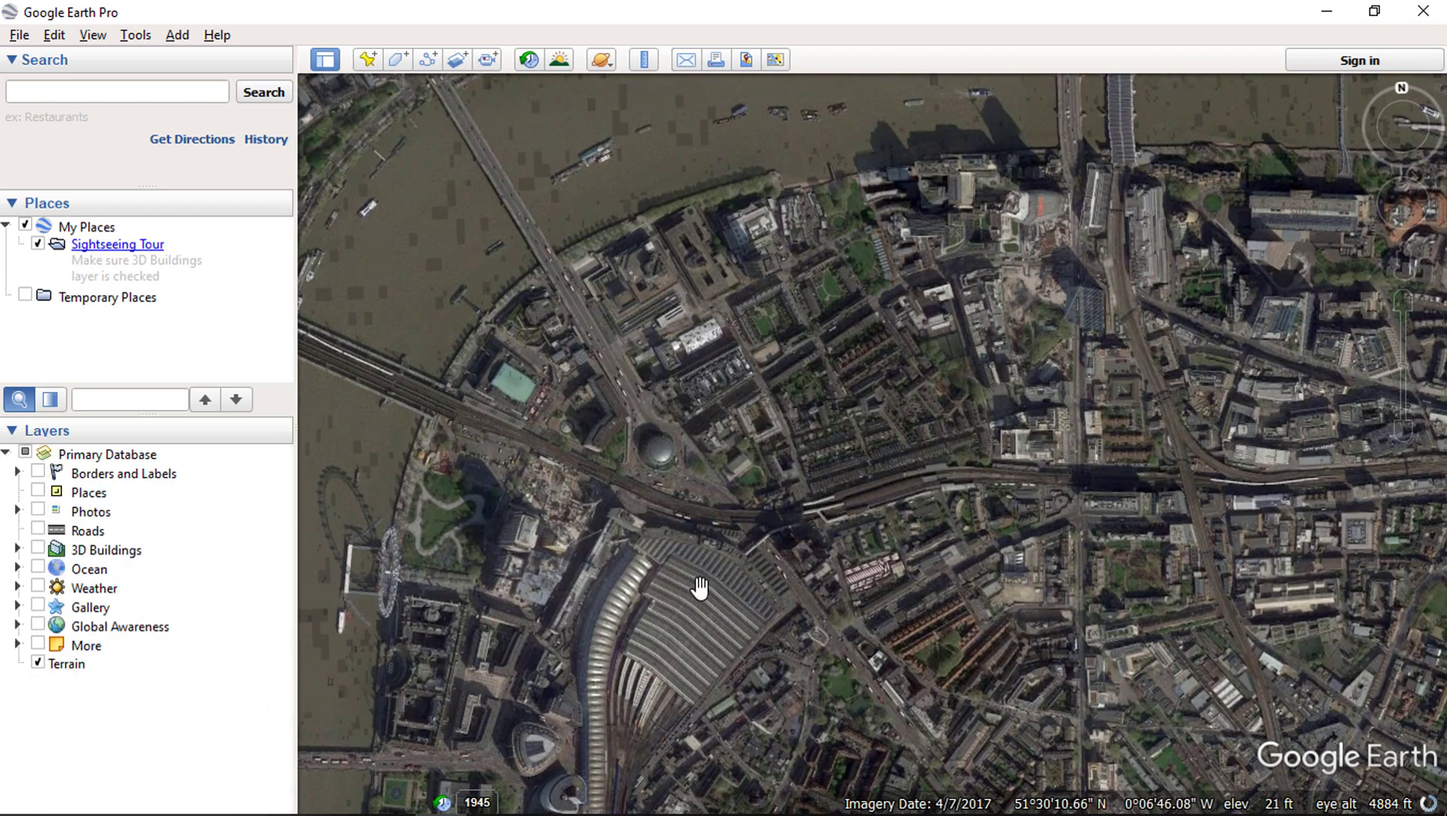
Step: Search for 'tibet' and fly to Tibet, China
left_click(179, 99)
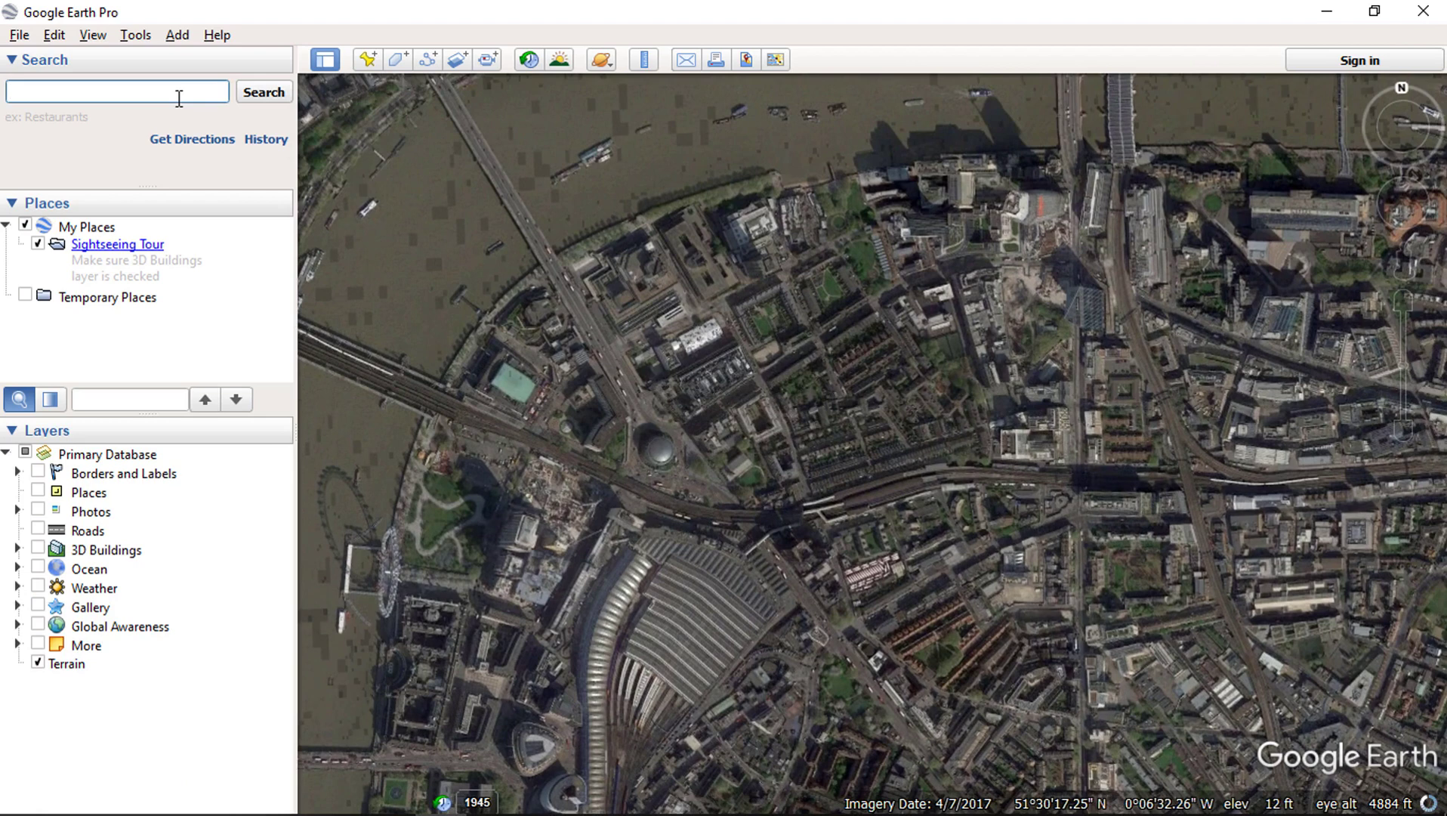
type("tibet")
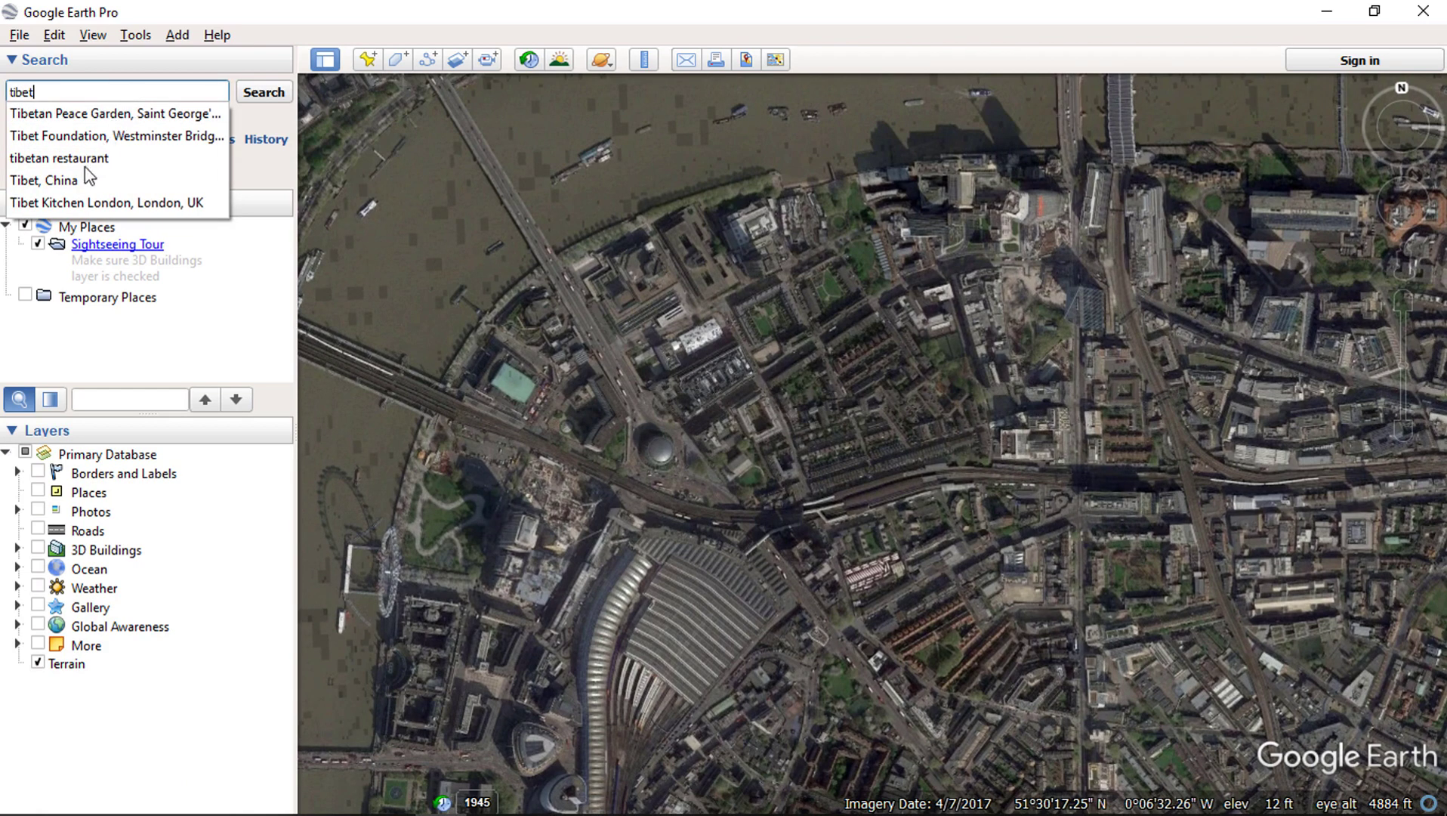
left_click(80, 181)
left_click(259, 91)
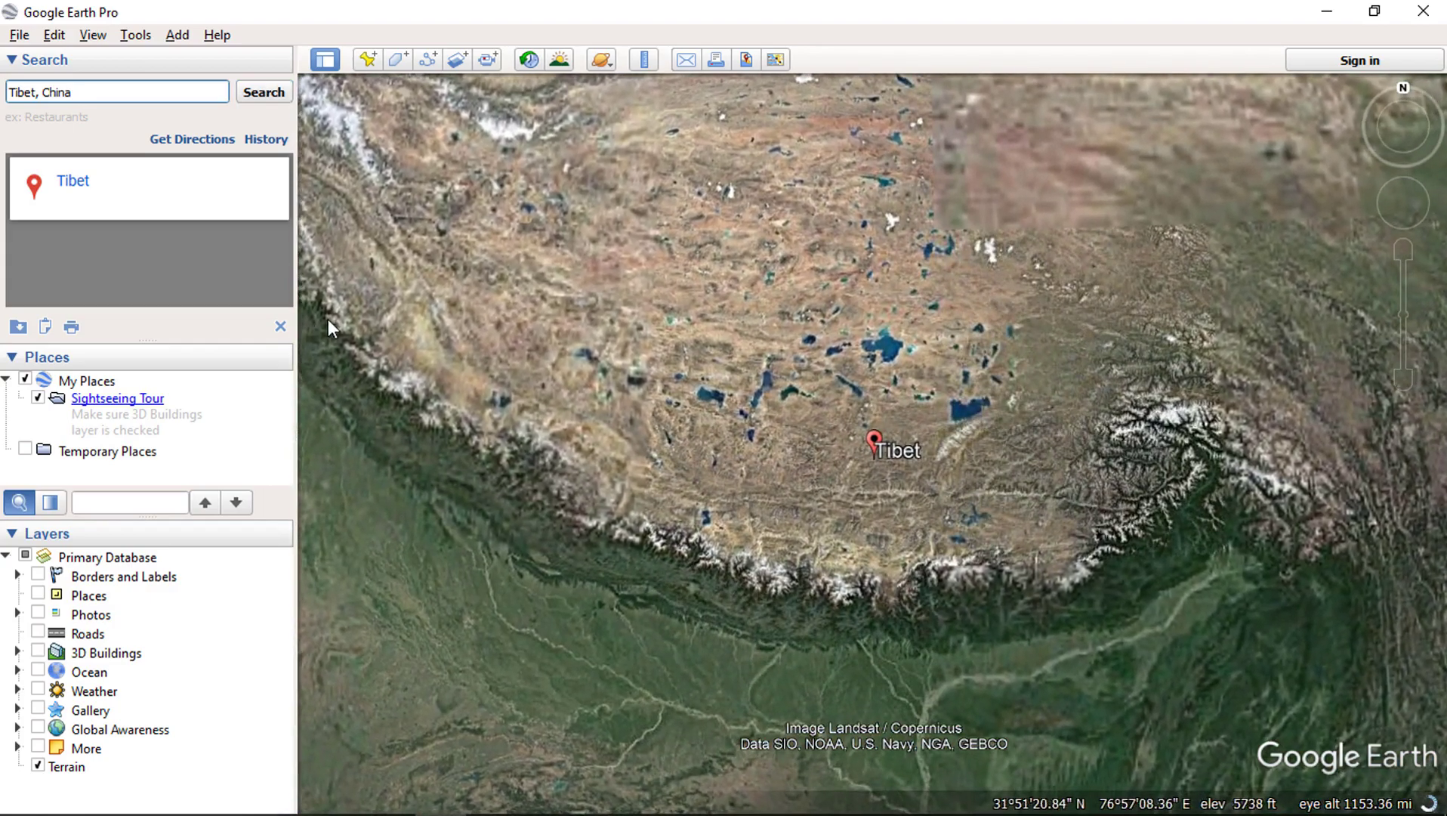
Step: Zoom down to about 37034 ft over the snow-streaked Tibetan valleys and tilt the view
scroll(877, 431, "up", 5)
scroll(878, 430, "up", 5)
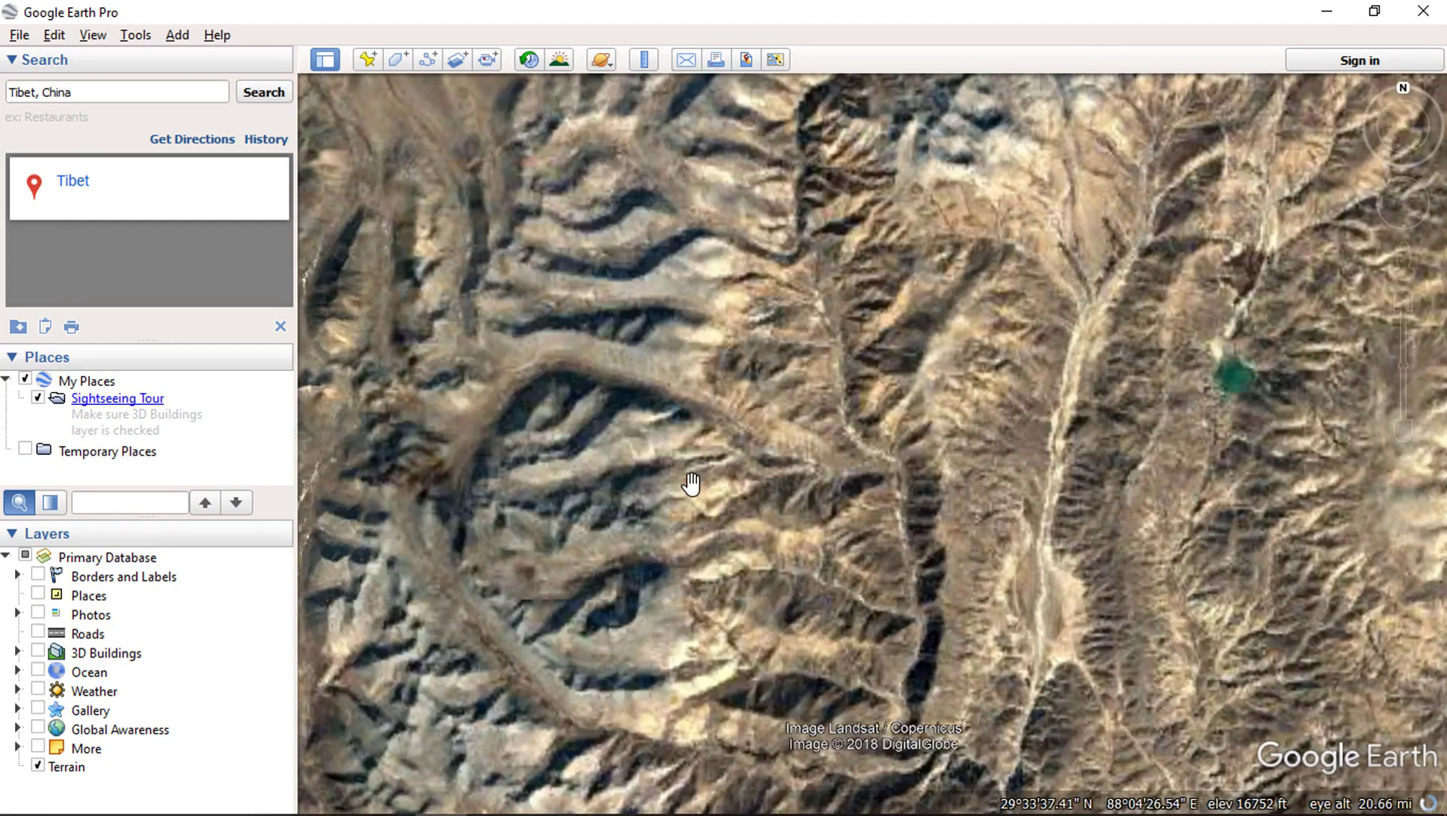
scroll(691, 484, "up", 2)
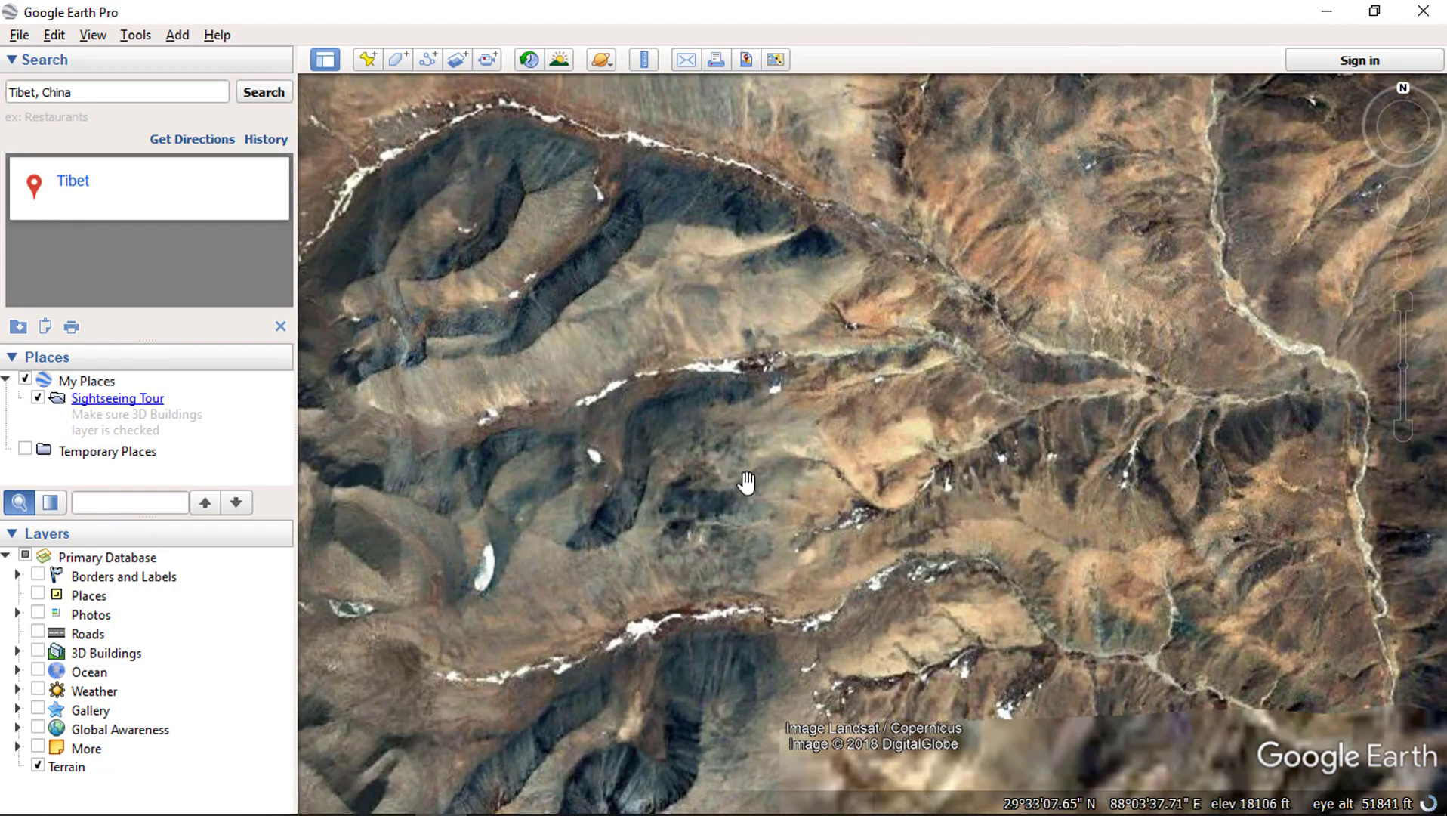
scroll(781, 410, "up", 3)
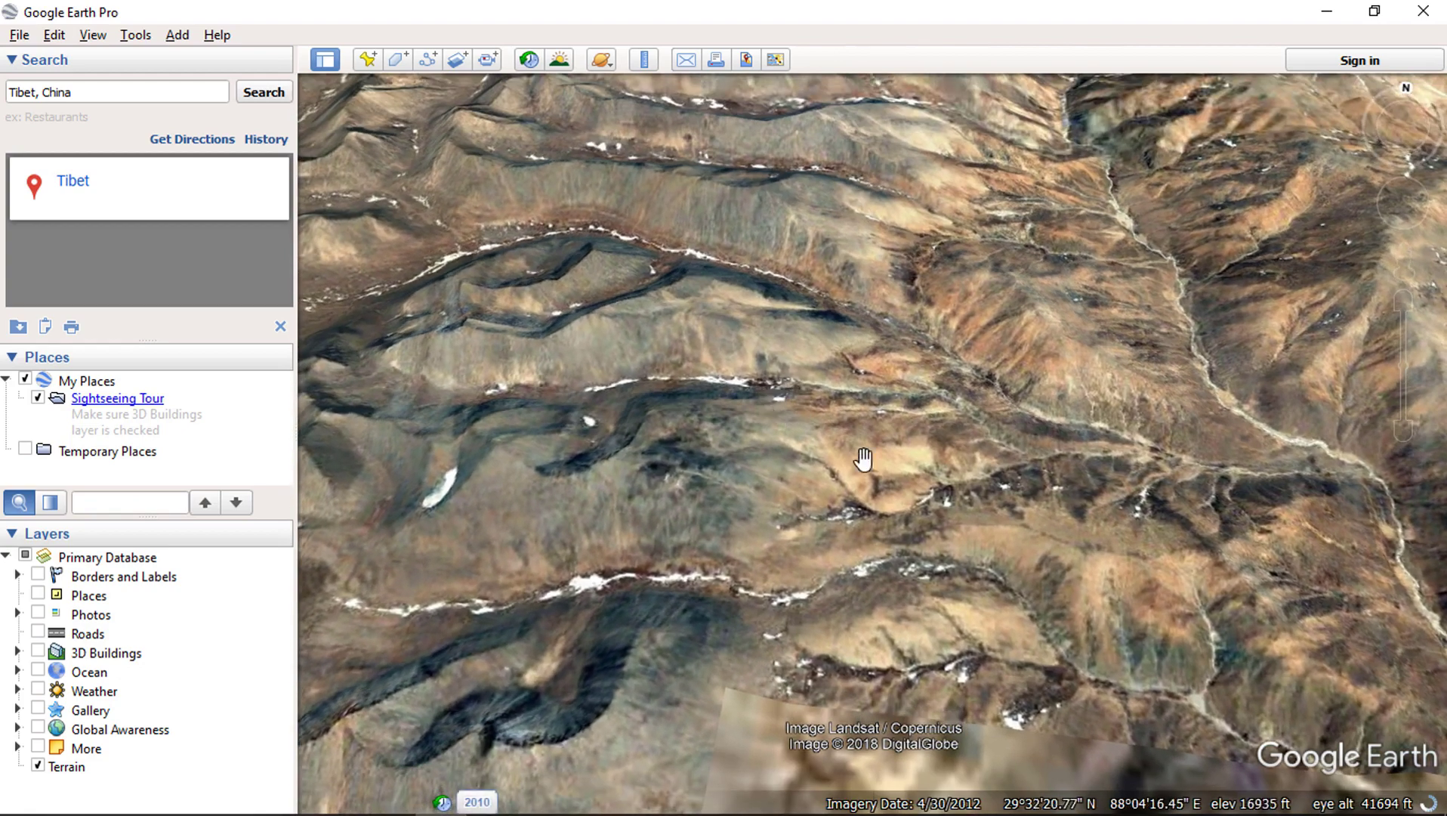
scroll(872, 408, "up", 3)
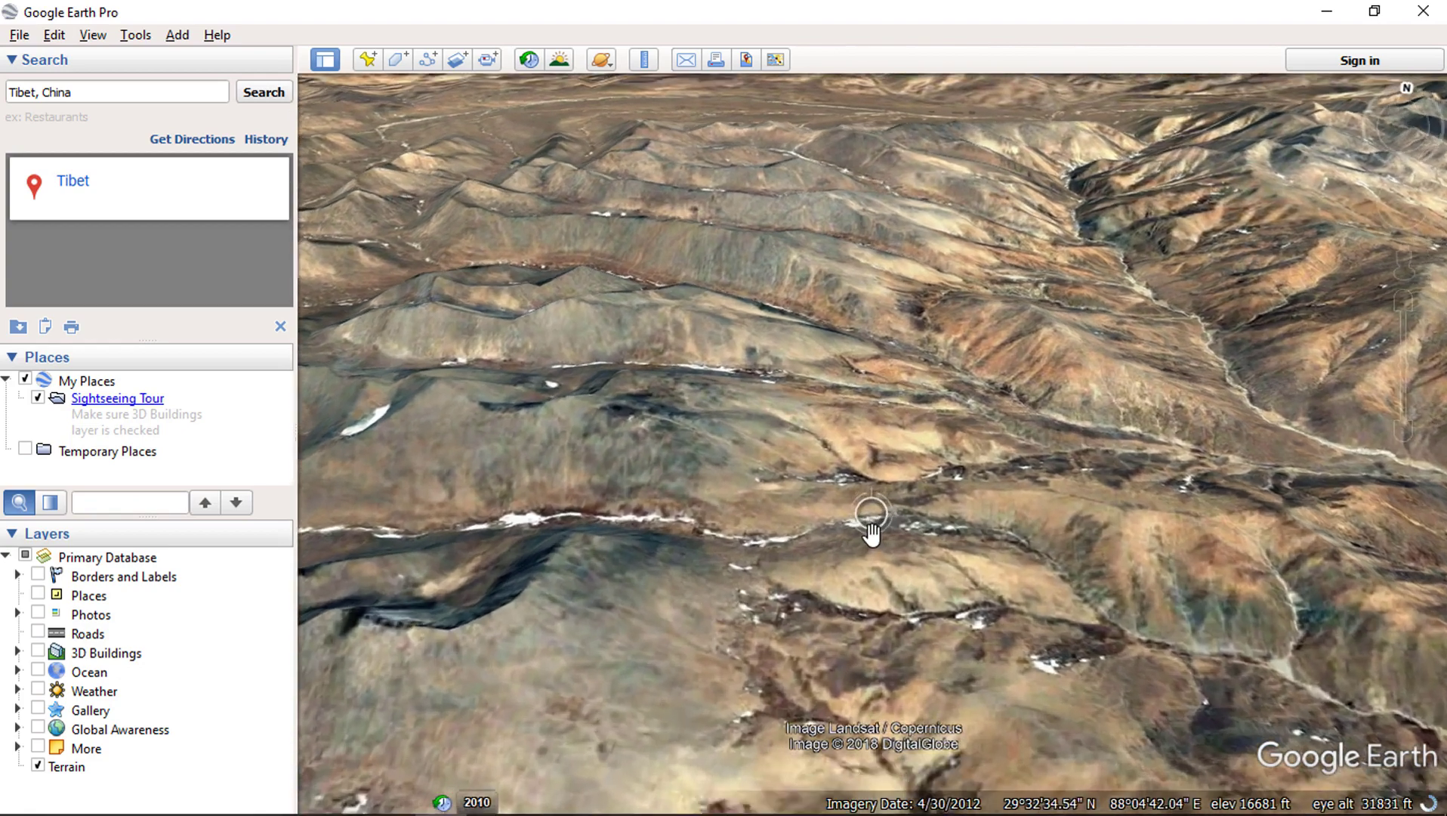
scroll(868, 514, "up", 2)
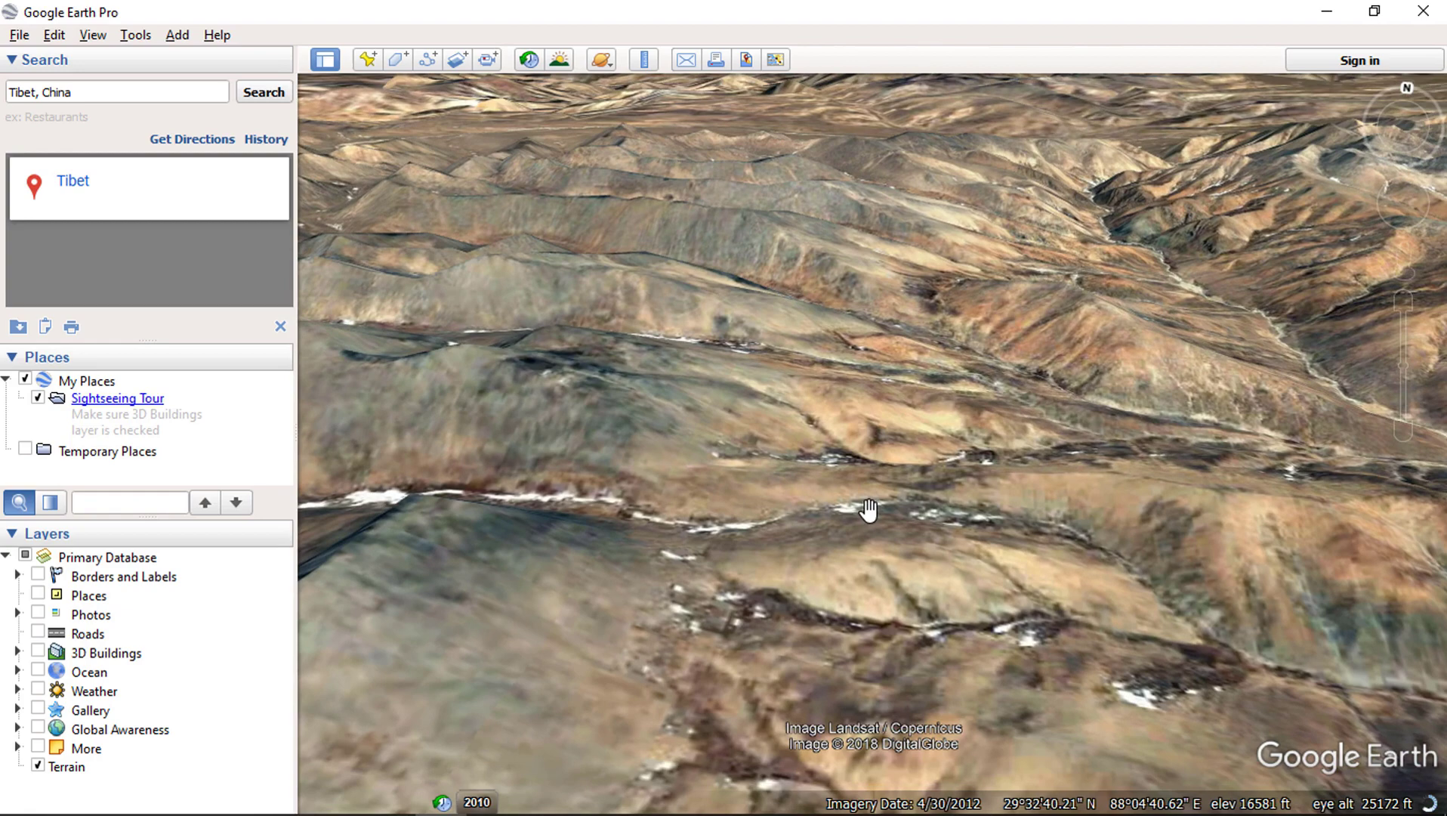
scroll(869, 510, "up", 1)
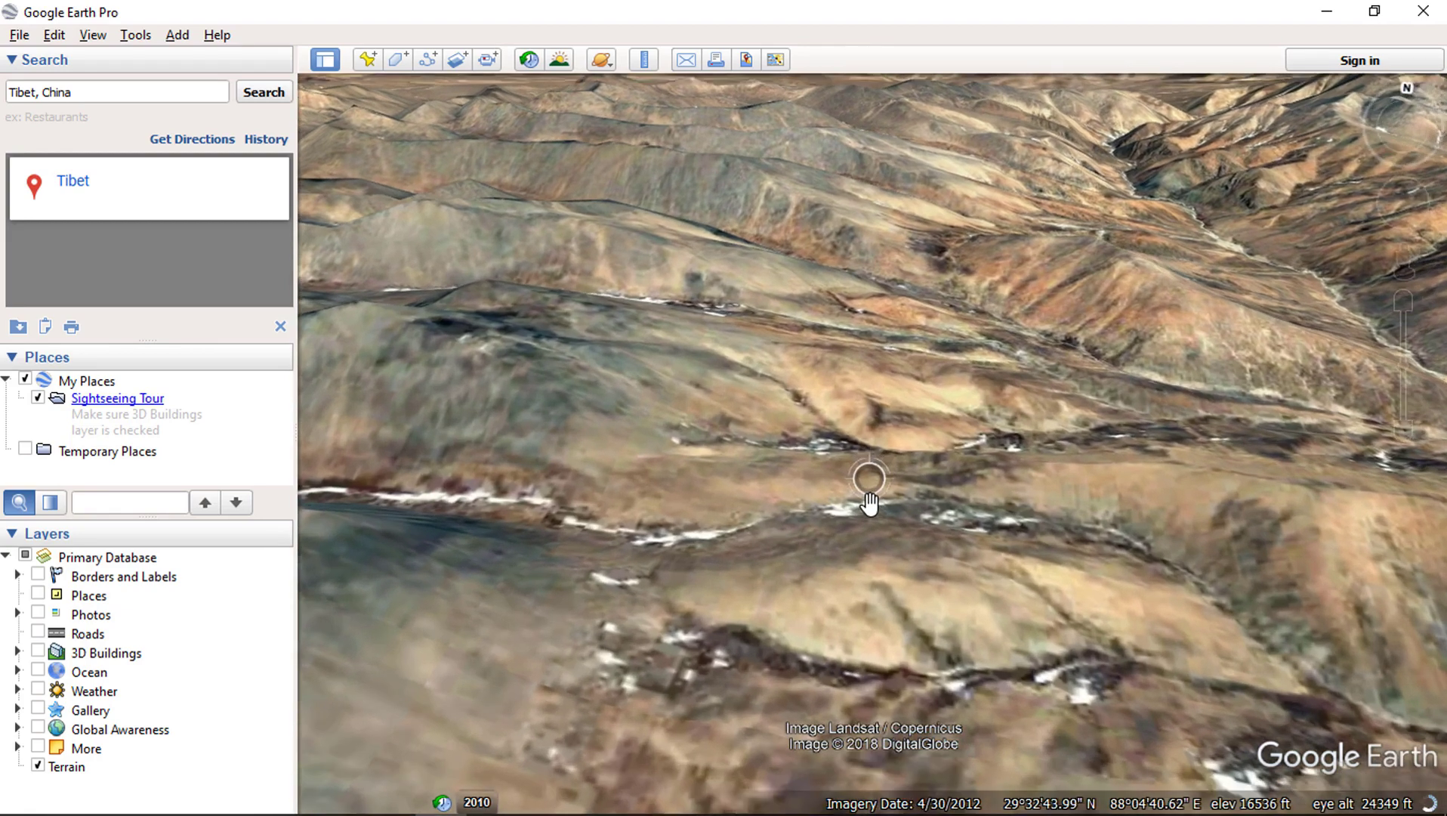
scroll(861, 512, "up", 1)
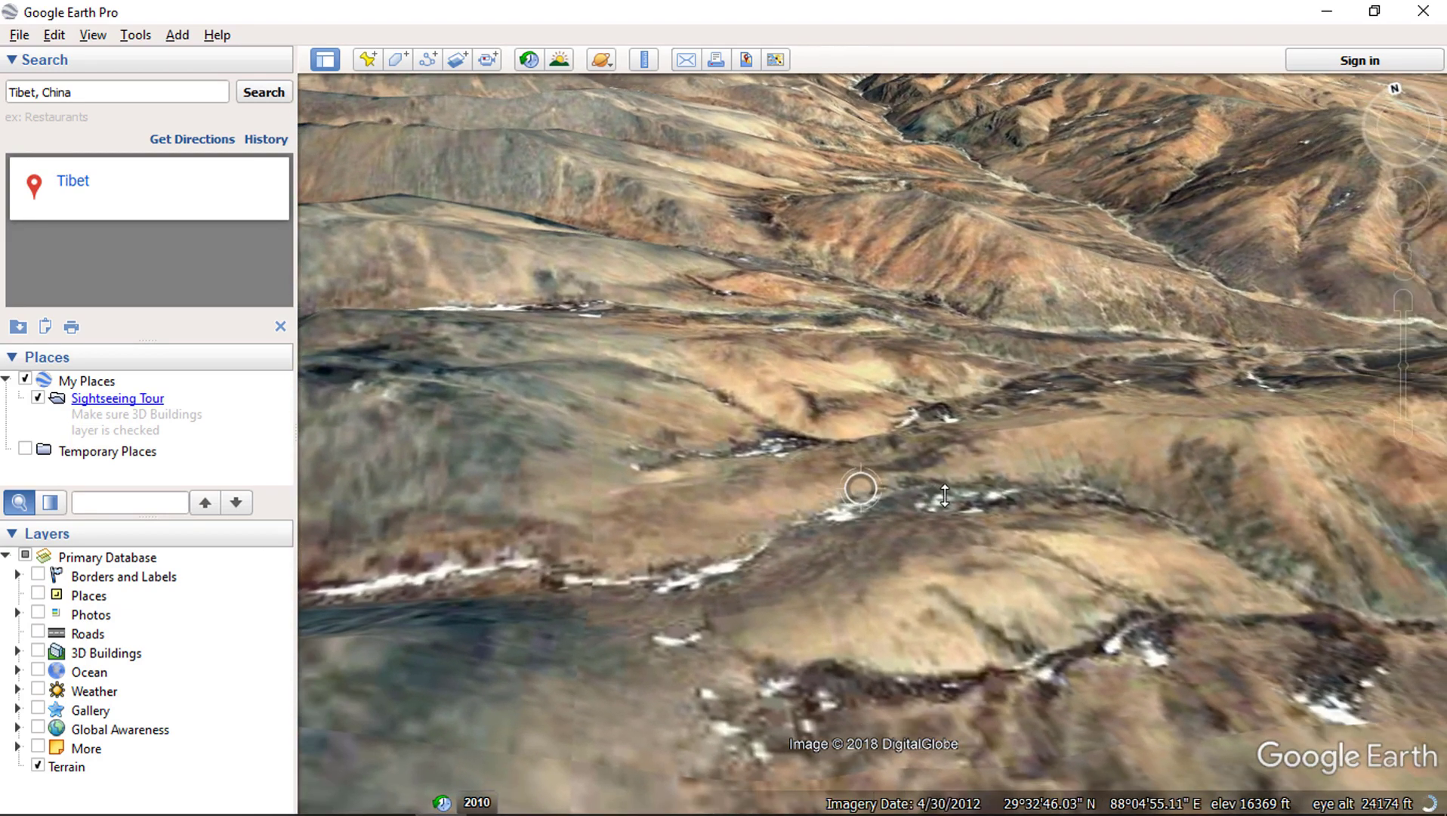
middle_click_drag(960, 421, 929, 474)
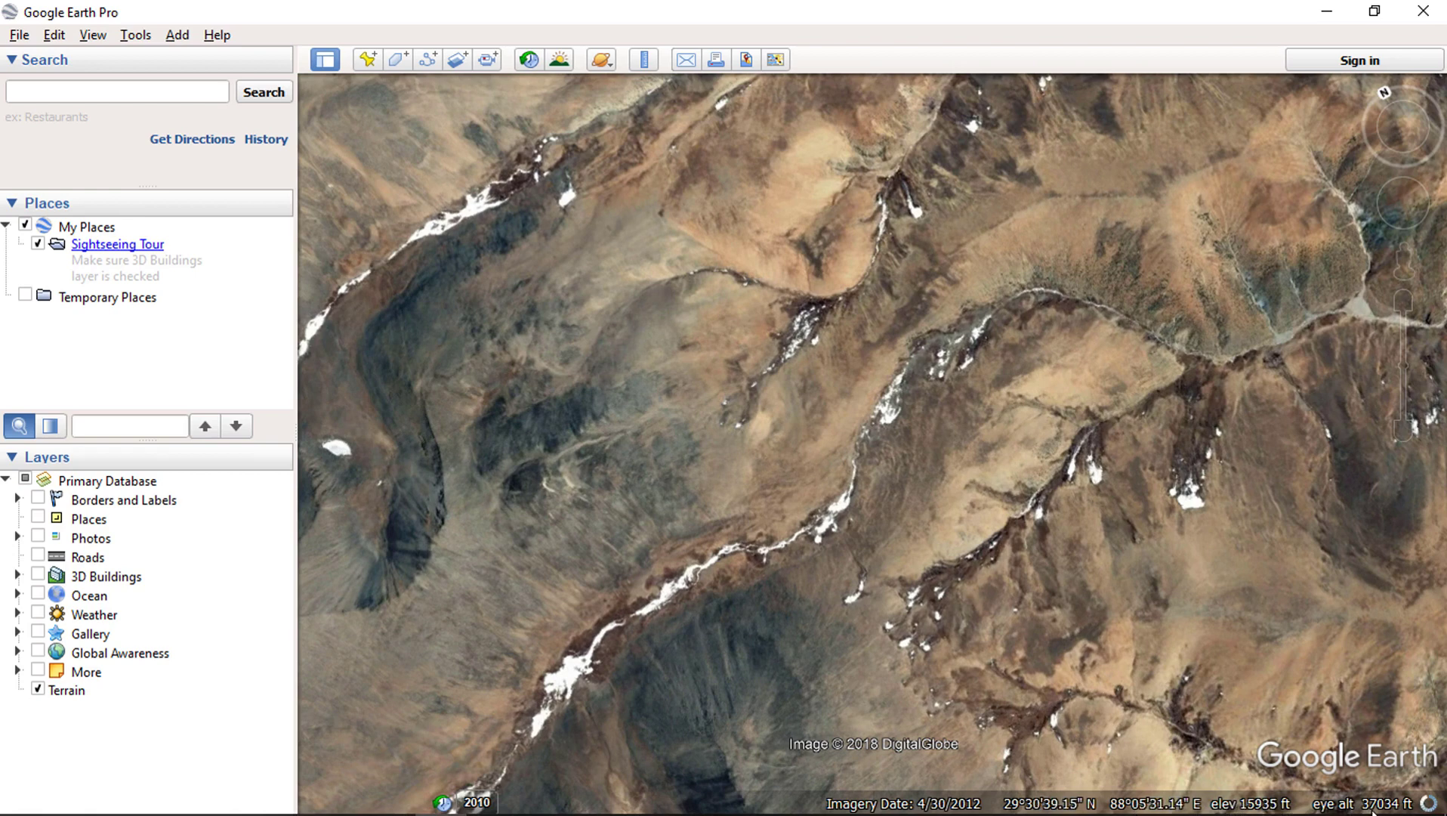
Step: Search 'eifel tower', then drop the Pegman onto Avenue Gustave Eiffel beside the tower
left_click(125, 90)
type("eif")
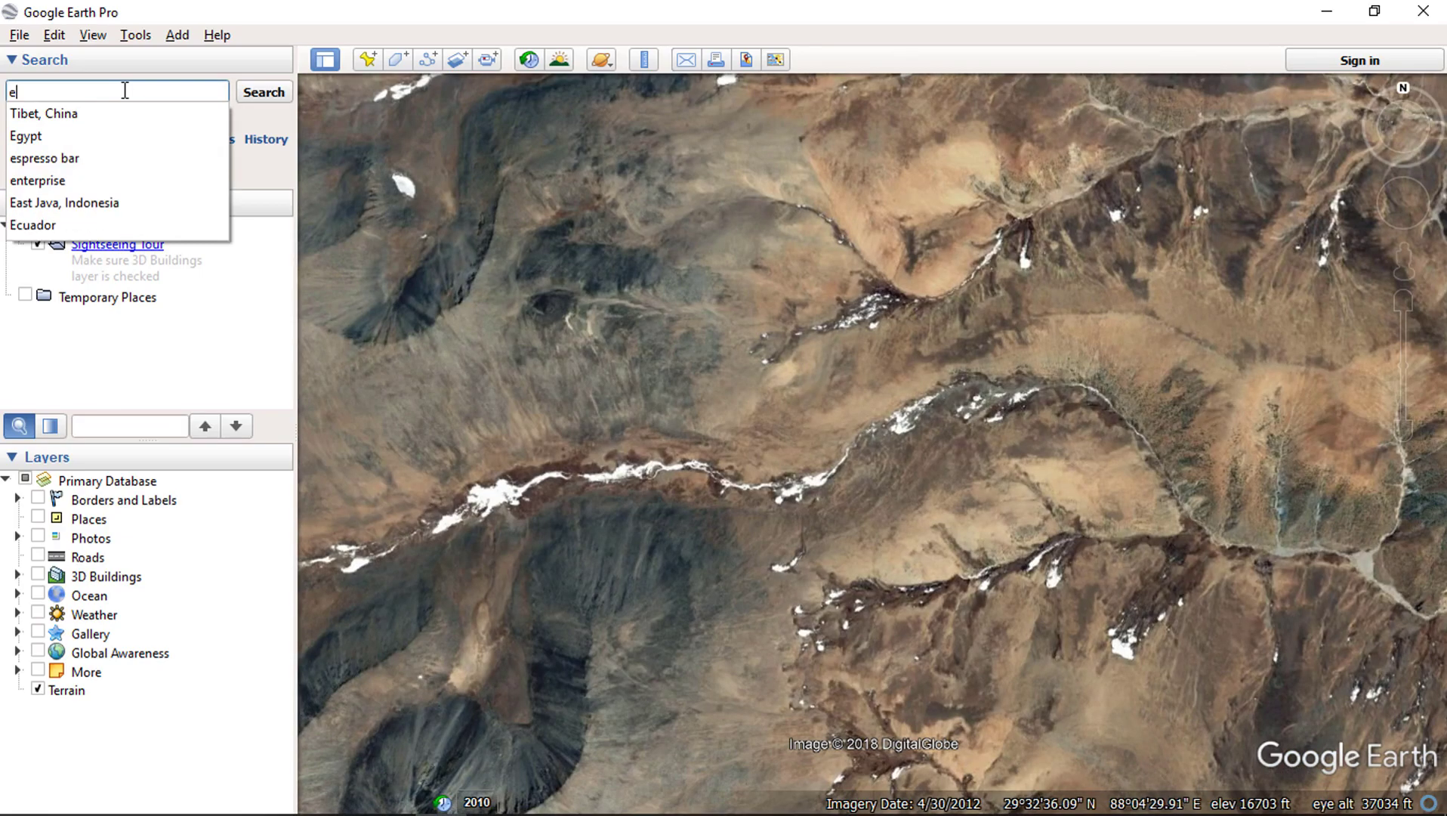
type("el tower")
left_click(251, 92)
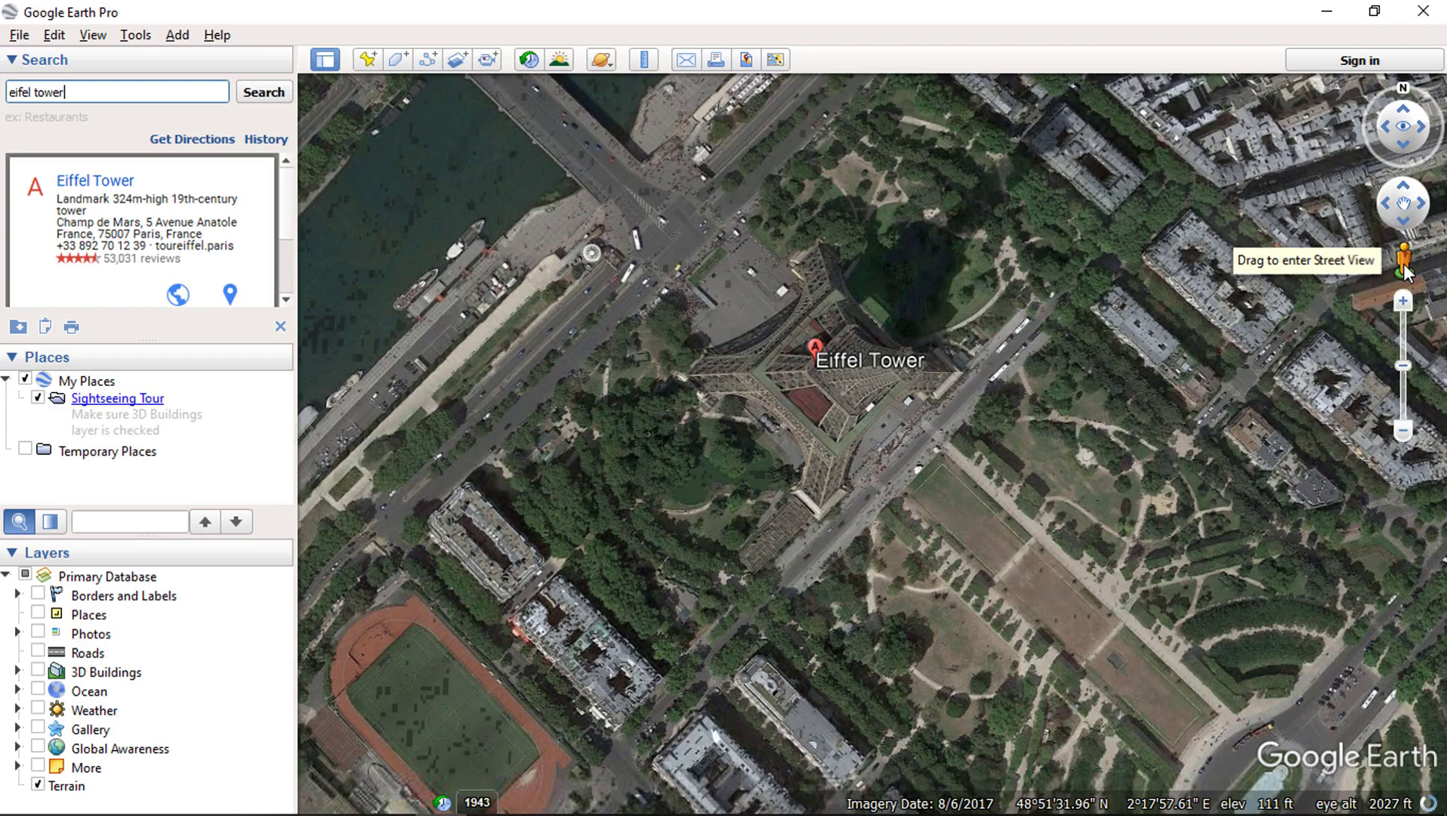
left_click_drag(1405, 269, 1048, 395)
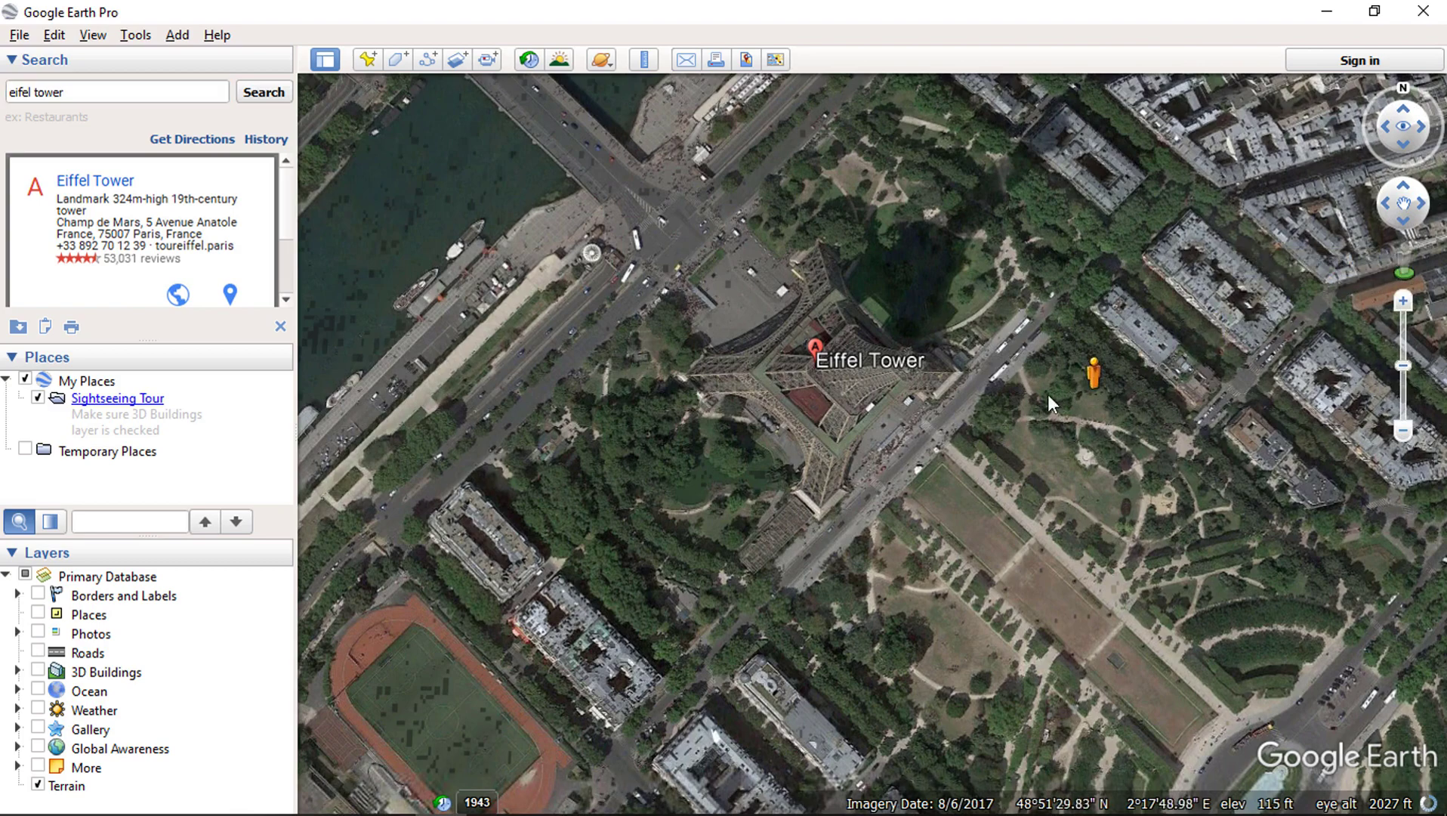
left_click_drag(899, 461, 899, 459)
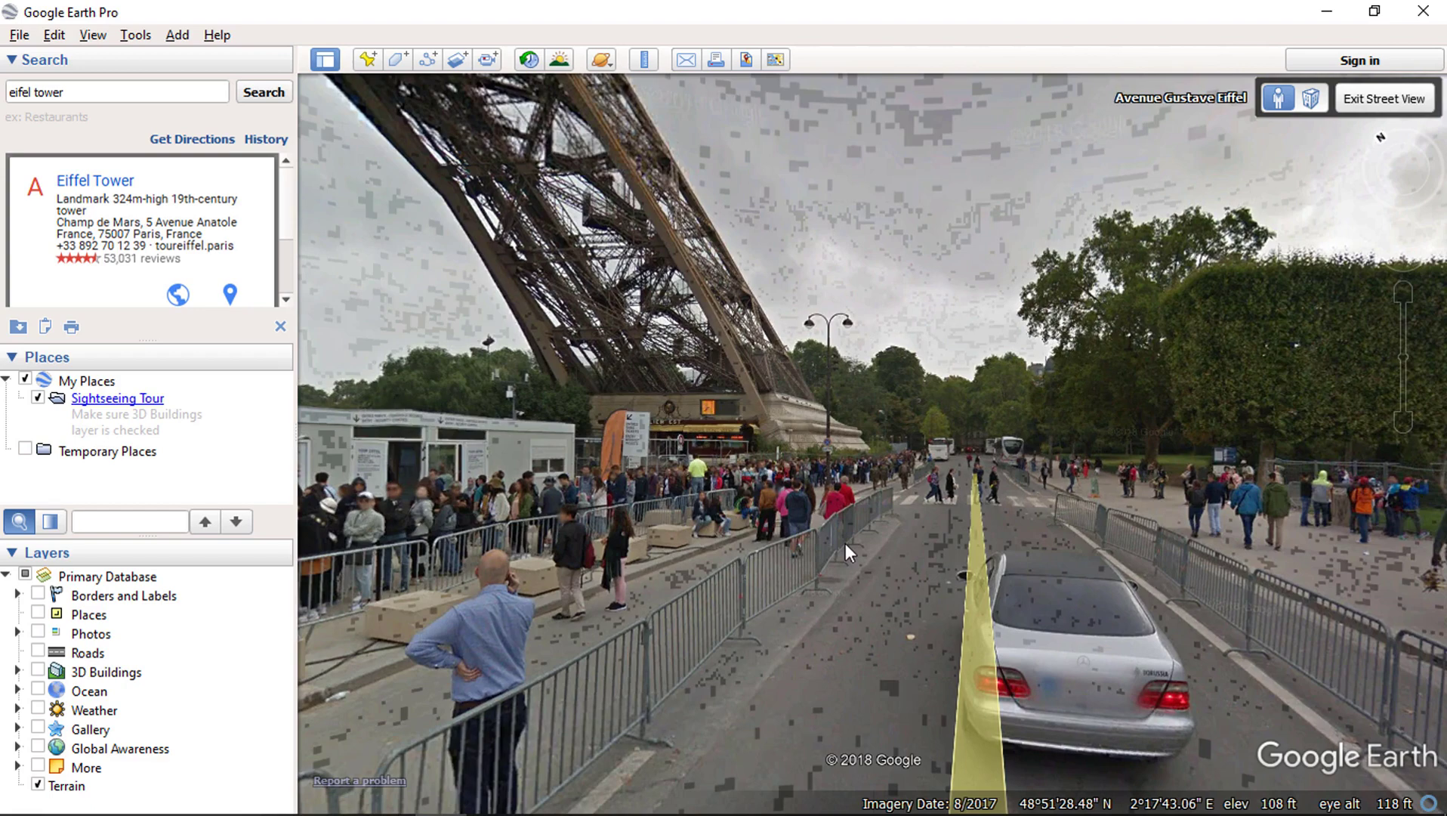
Step: Look along the queue under the tower, move forward twice, then turn left to the market stall
left_click_drag(846, 542, 1037, 534)
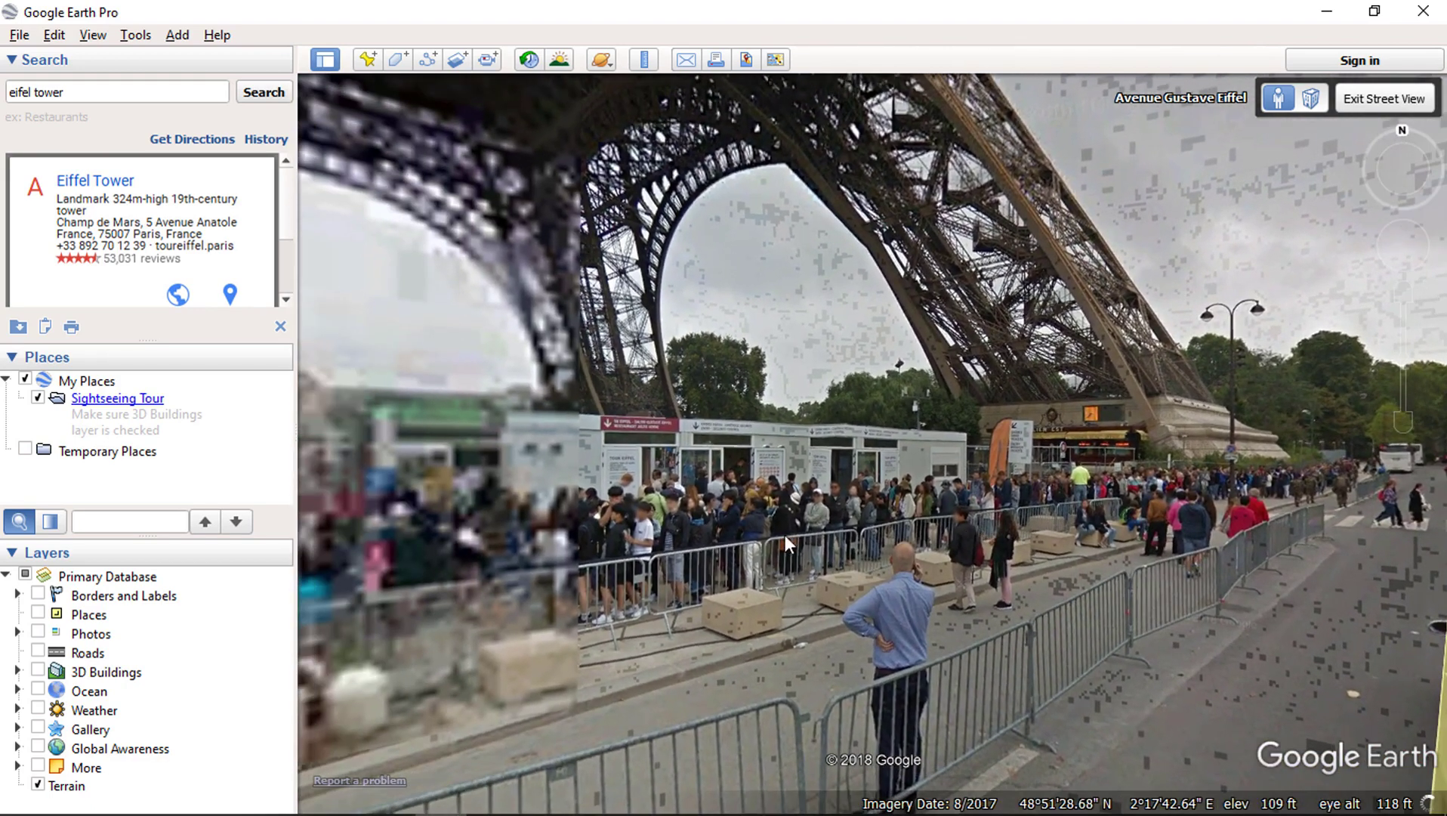
mouse_move(785, 535)
left_mouse_down()
mouse_move(769, 535)
mouse_move(811, 535)
left_mouse_up()
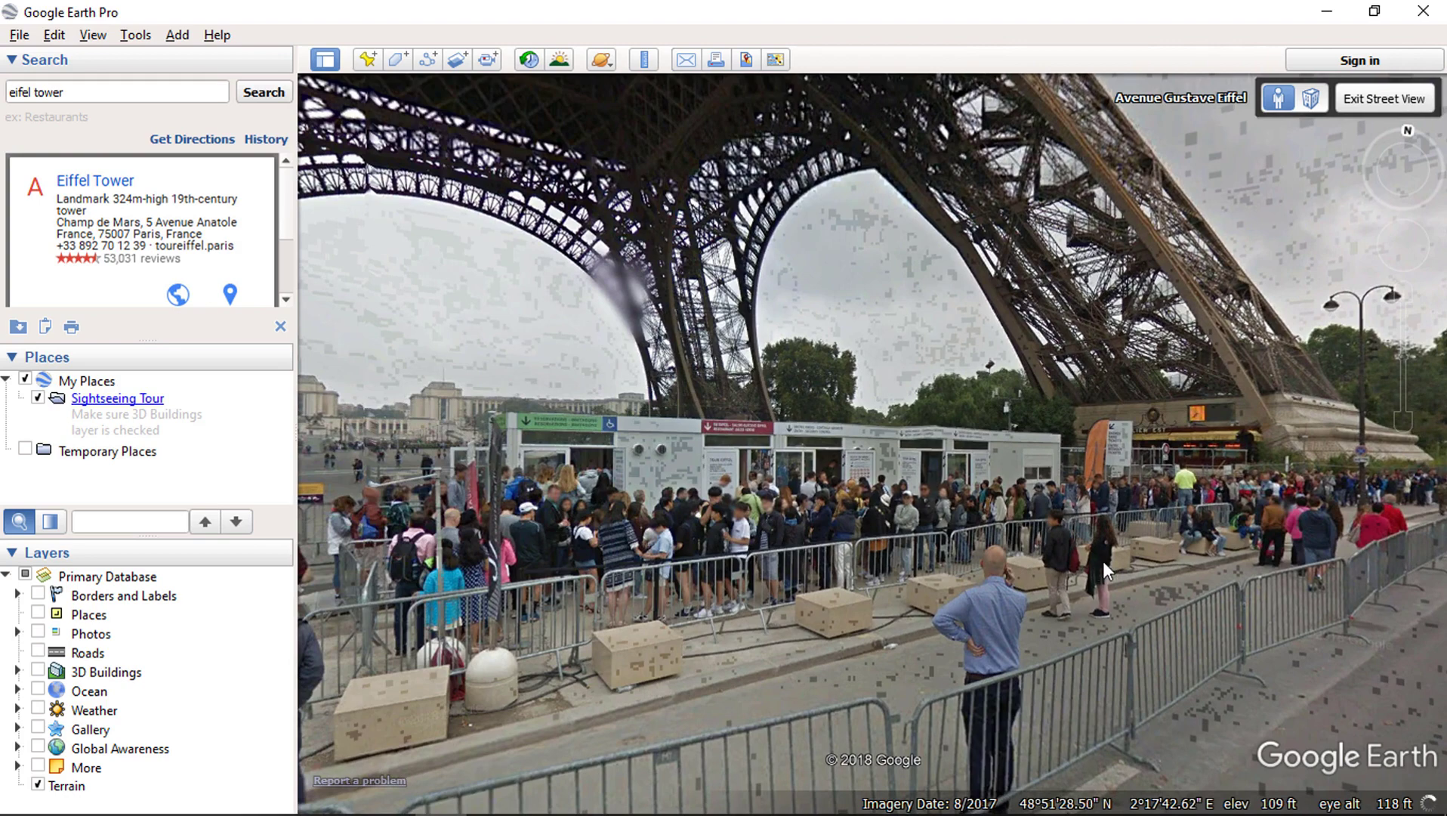
double_click(1148, 563)
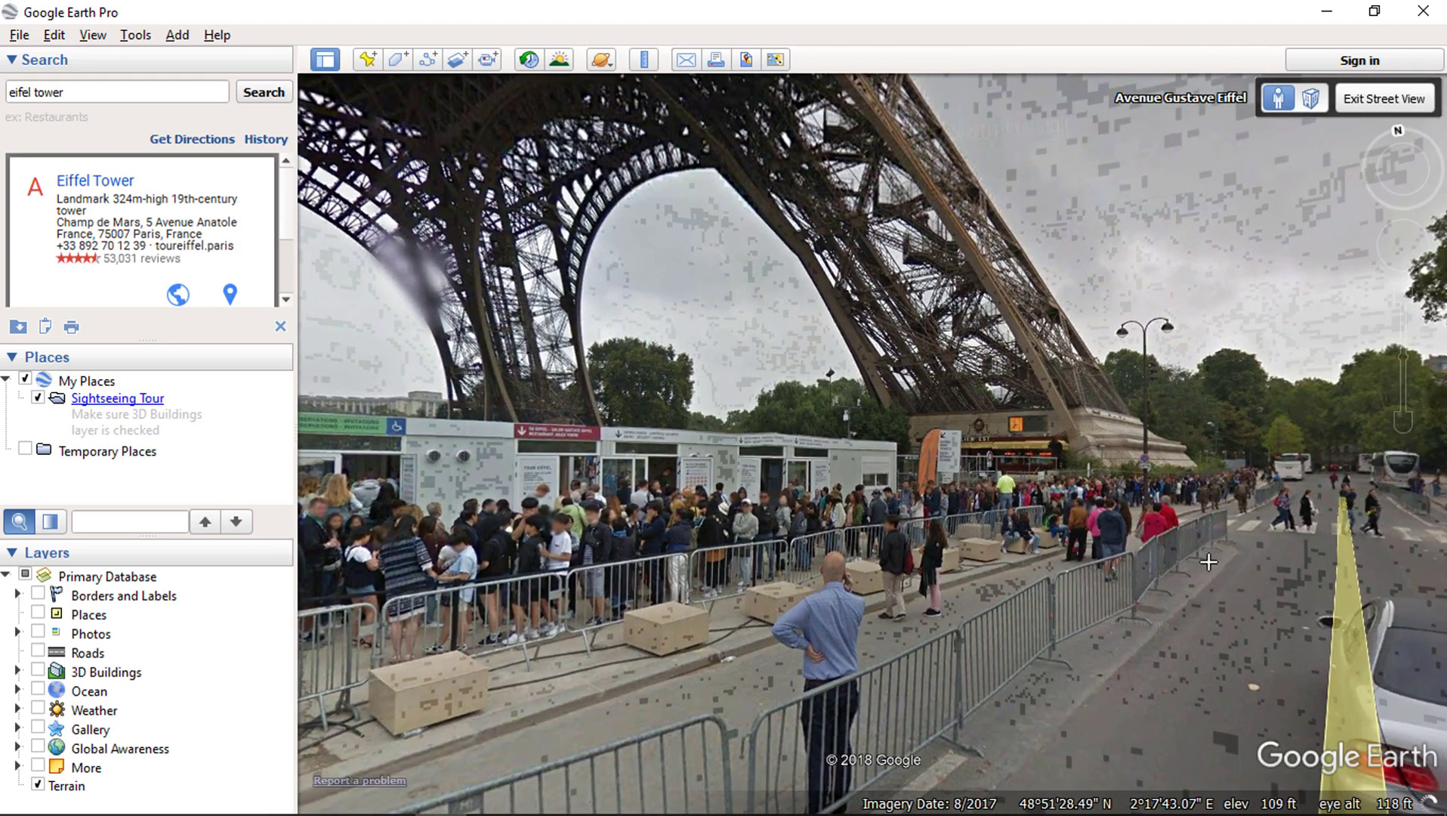
double_click(1208, 562)
left_click_drag(1194, 589, 1039, 582)
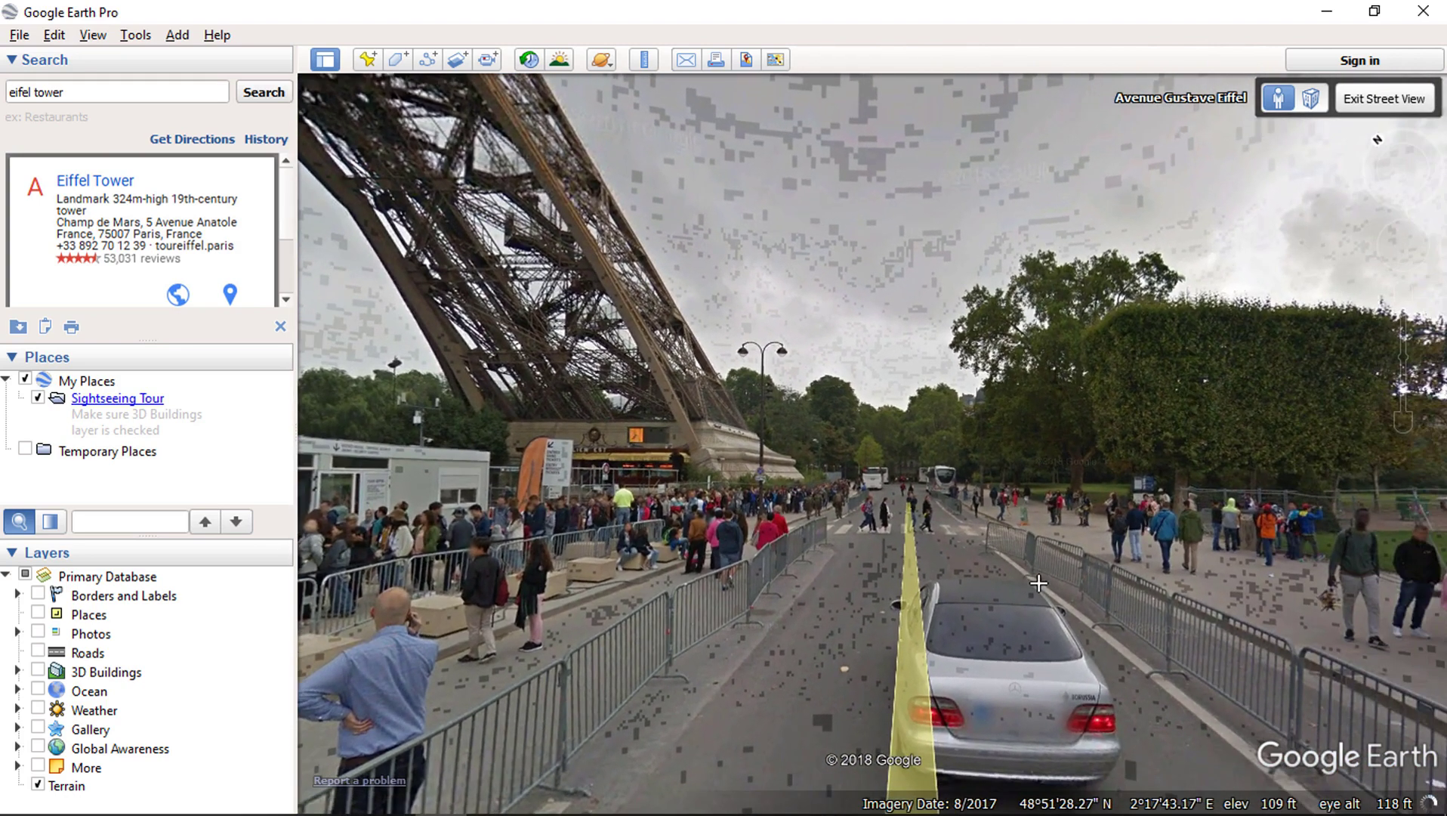
left_click_drag(1210, 591, 958, 588)
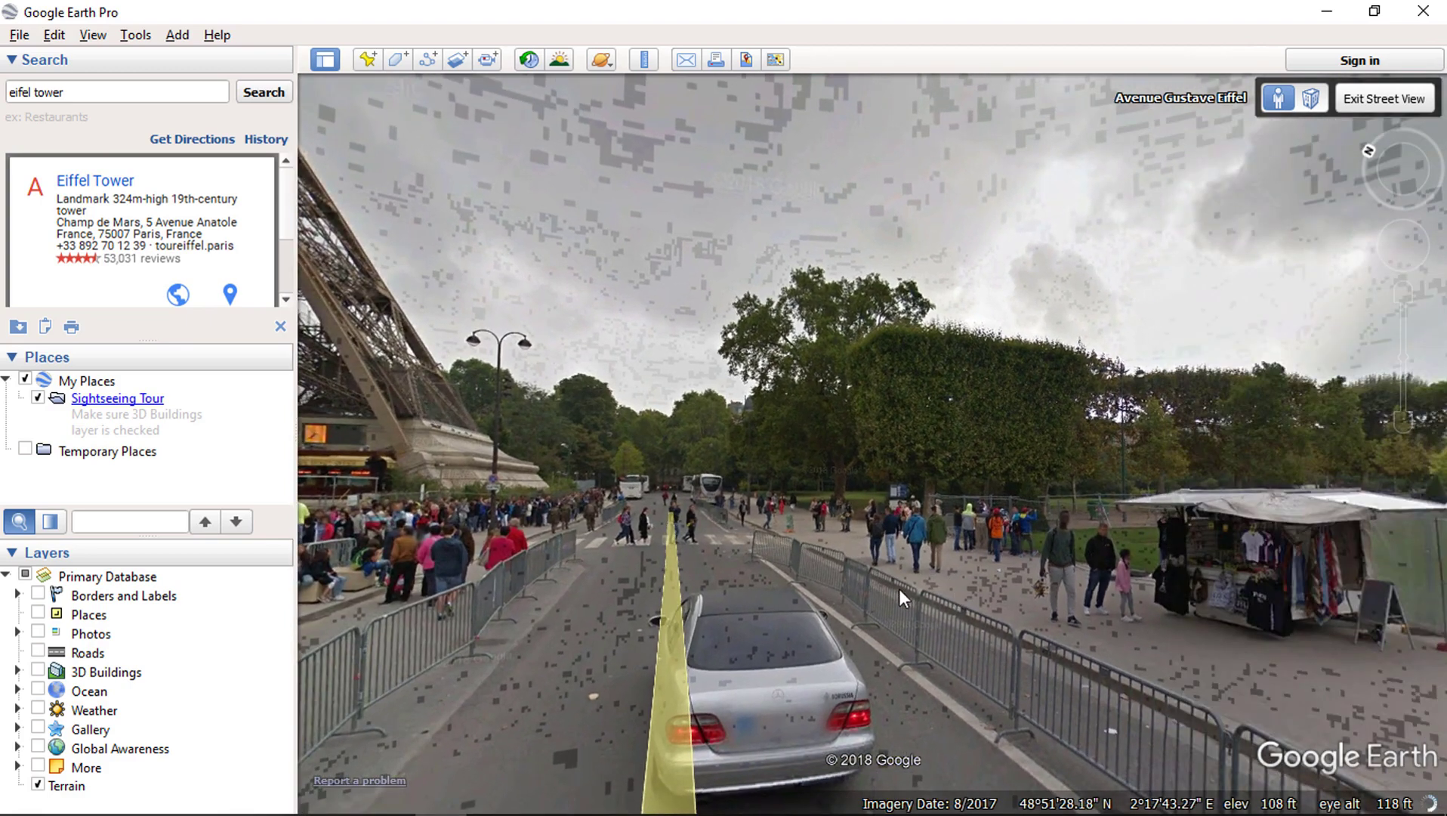
Step: Exit Street View, enable 3D Buildings, and fly into an aerial view of the Eiffel Tower at 1486 ft
left_click(1374, 100)
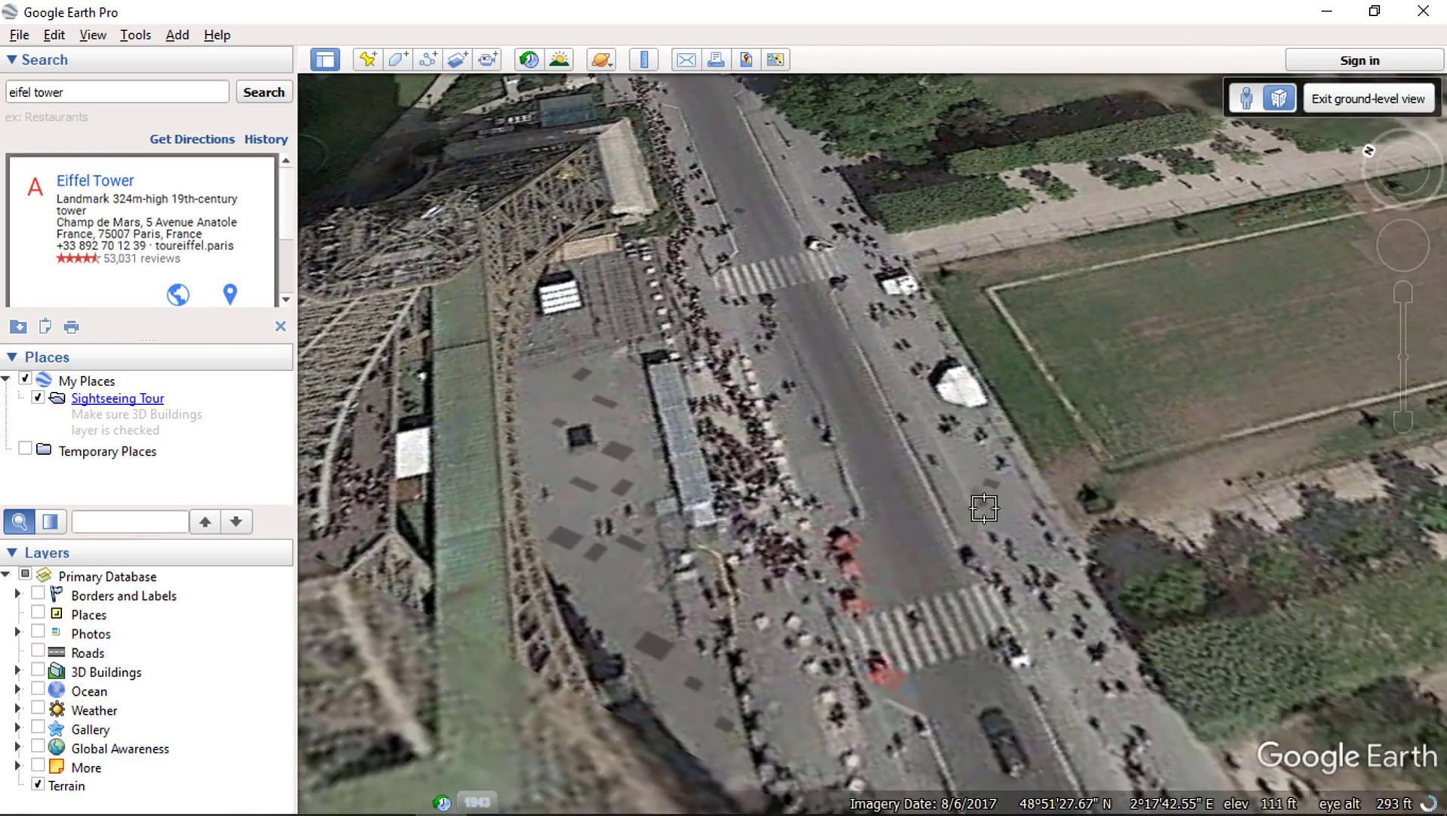
scroll(984, 509, "down", 5)
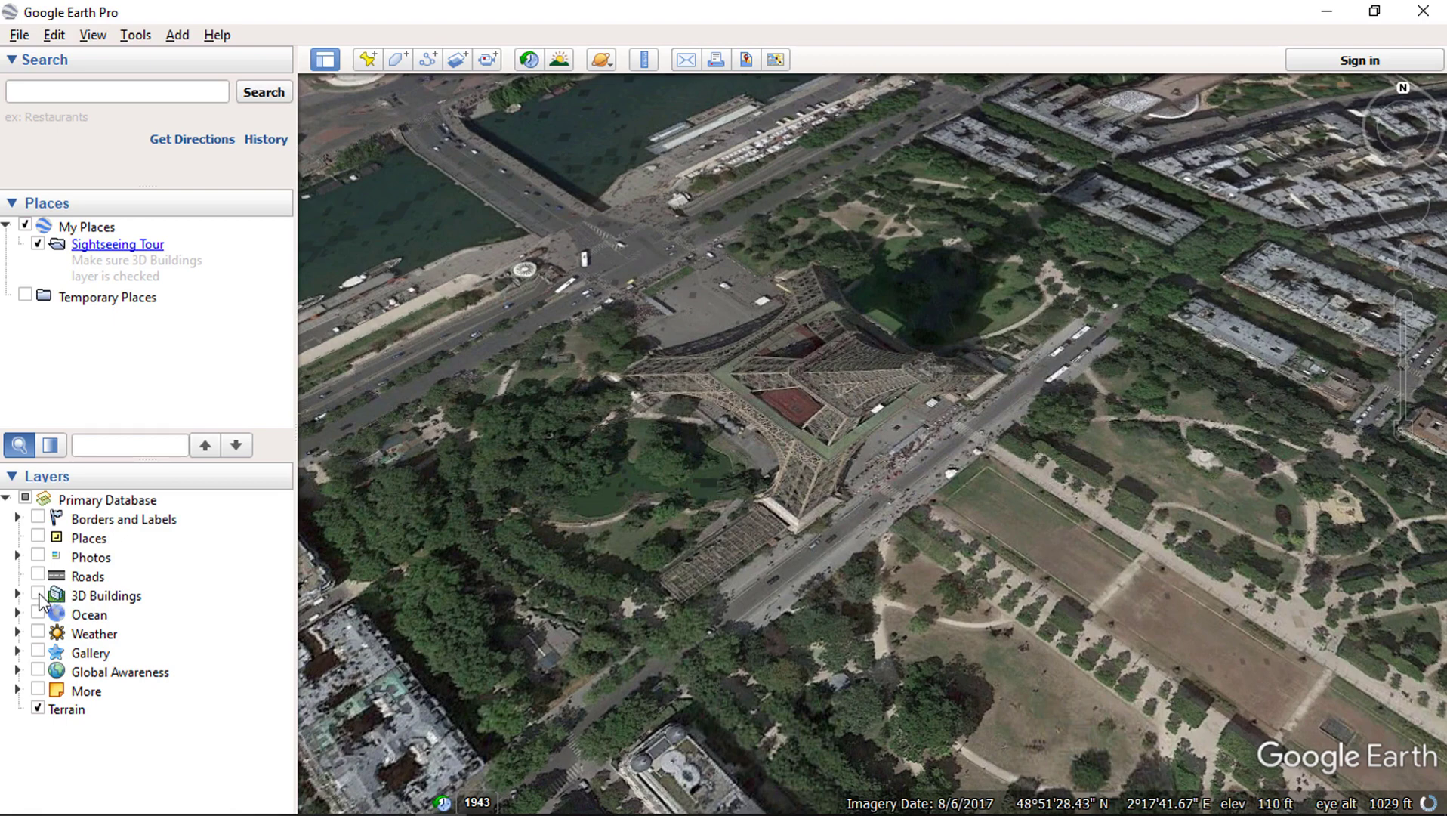
left_click(37, 595)
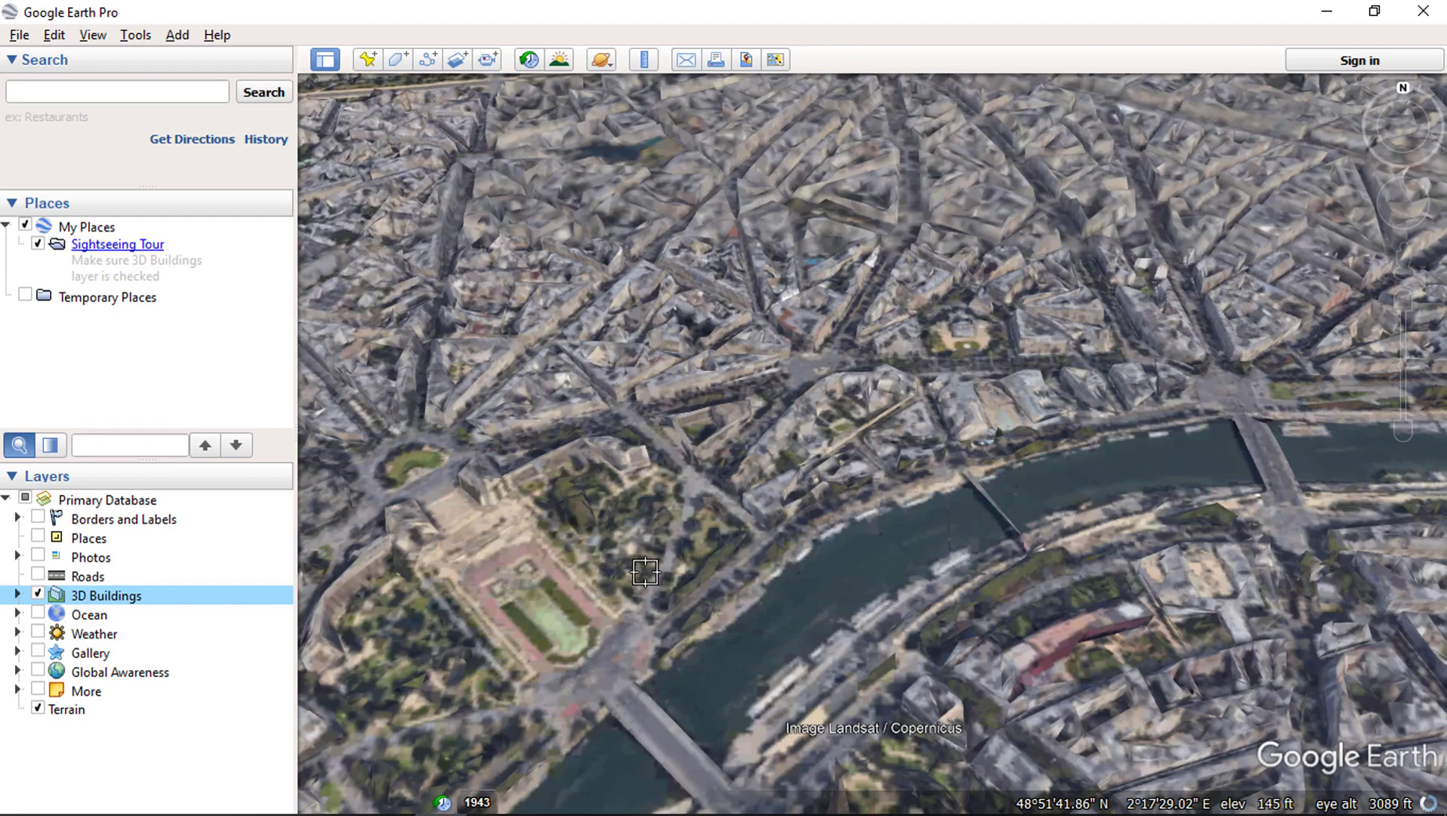
key("Down")
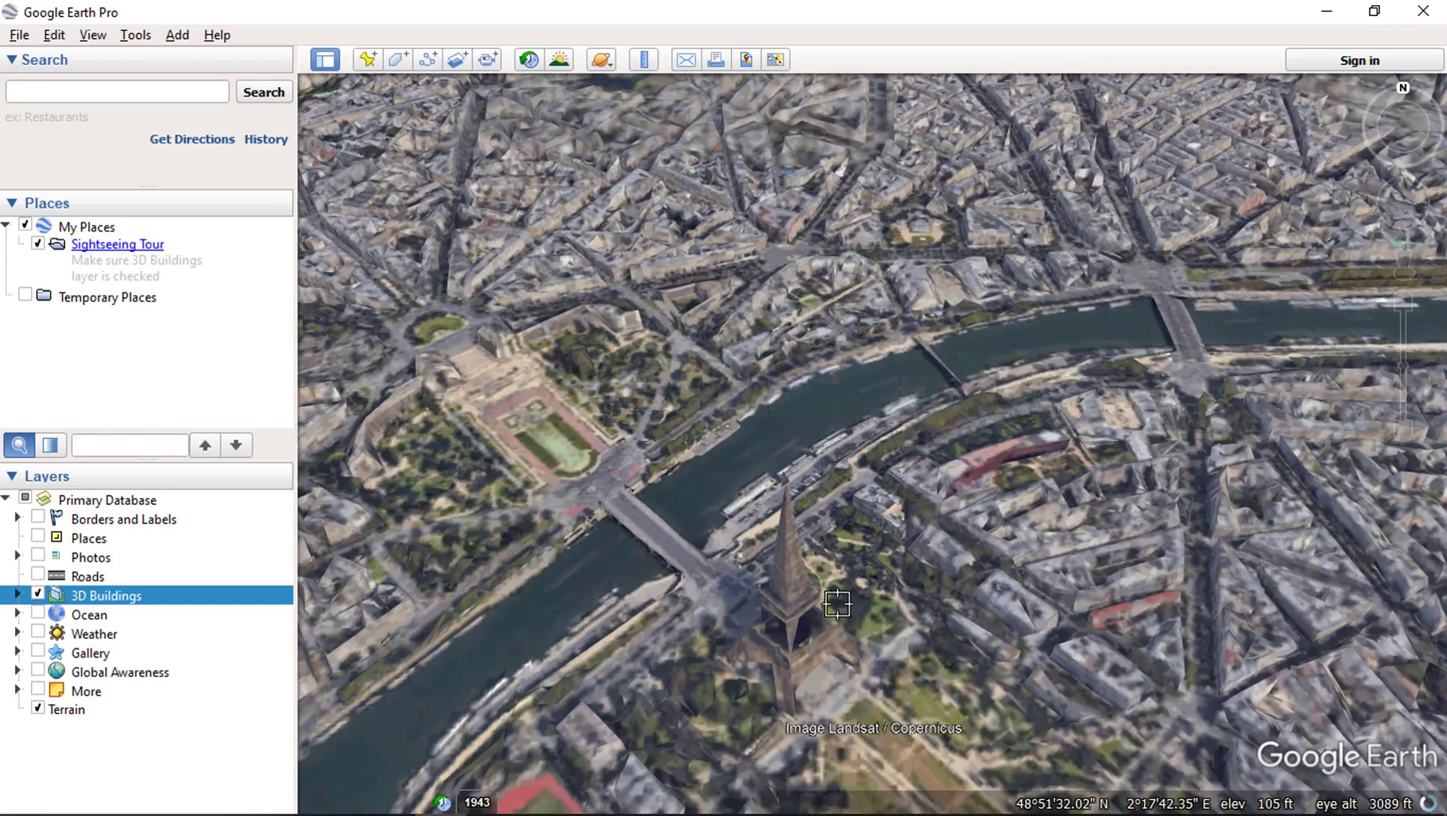
scroll(837, 599, "down", 2)
double_click(922, 639)
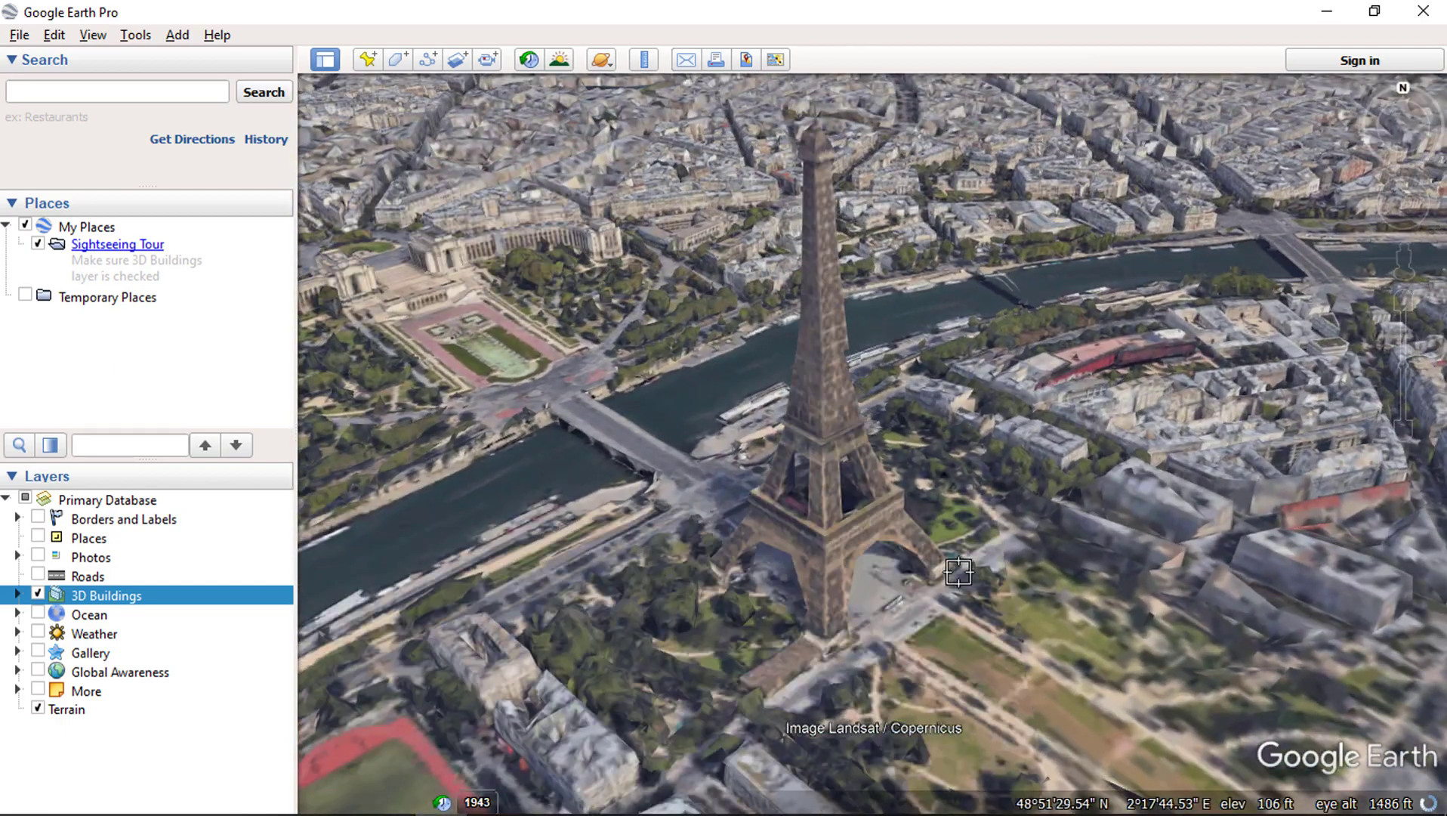
left_click_drag(964, 522, 985, 561)
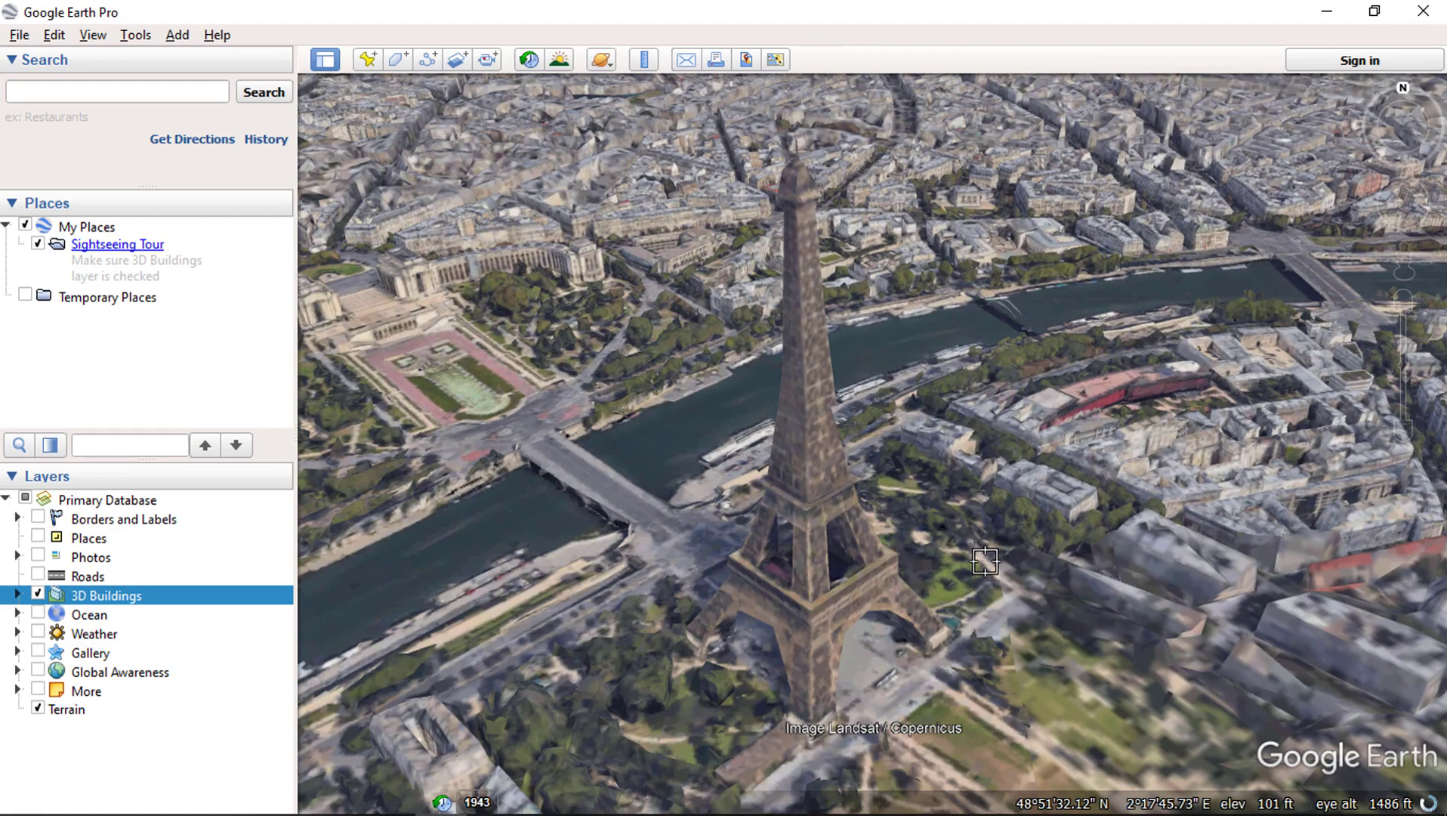
Step: Hide 3D buildings, tilt to a top-down view, and drop a new placemark pin on the Eiffel Tower
left_click(37, 594)
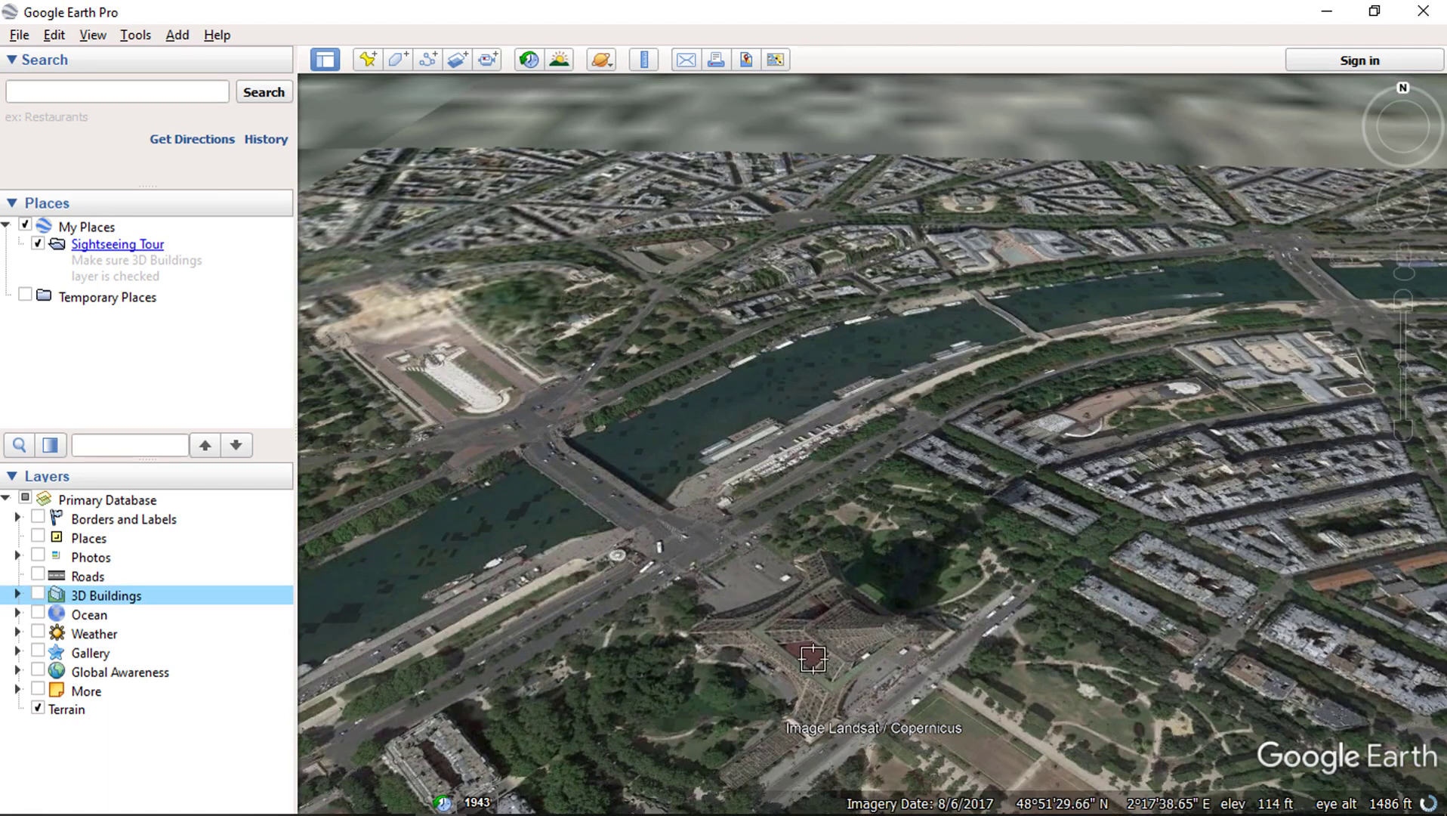
middle_click_drag(815, 659, 834, 344)
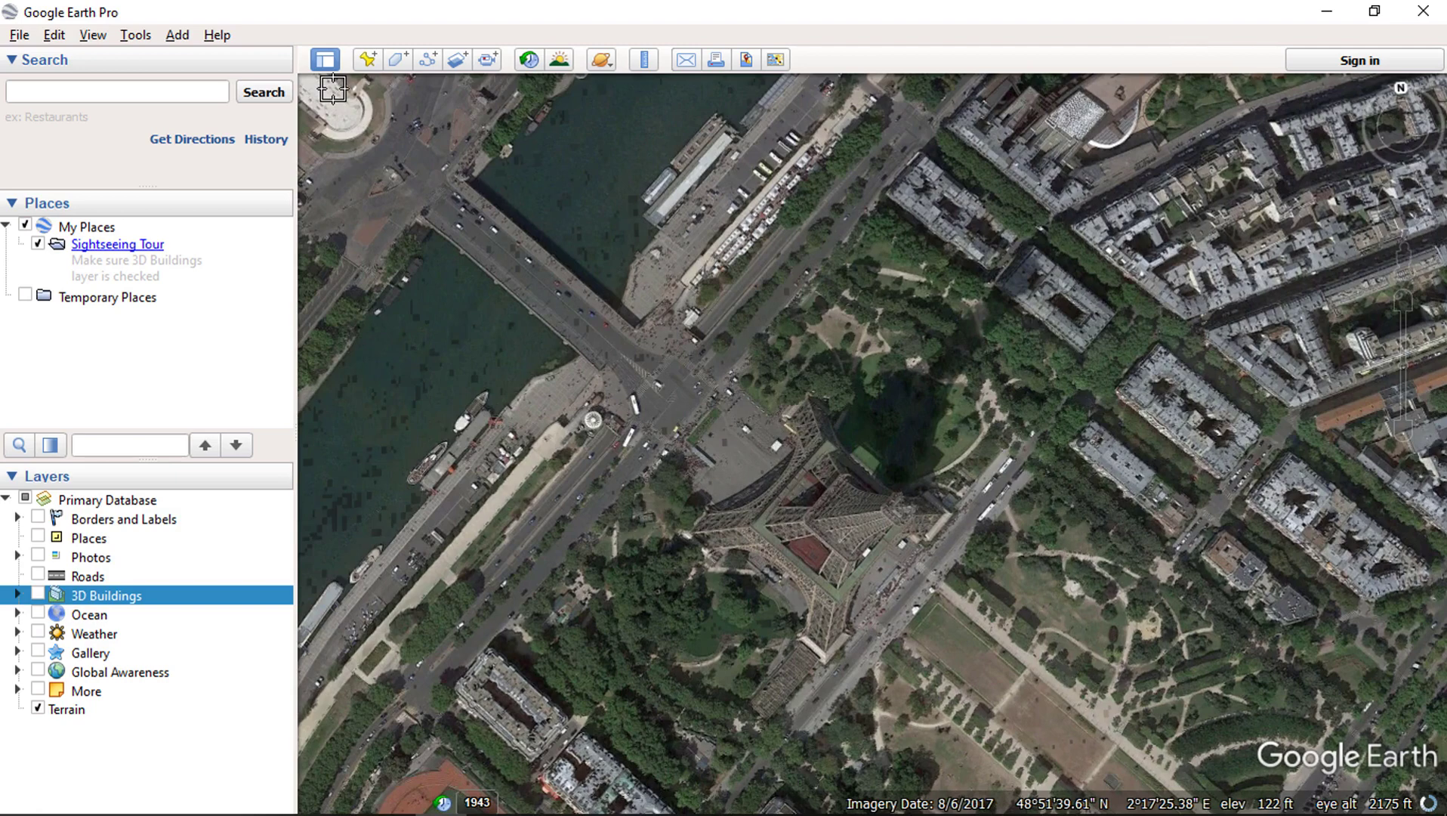
left_click(371, 62)
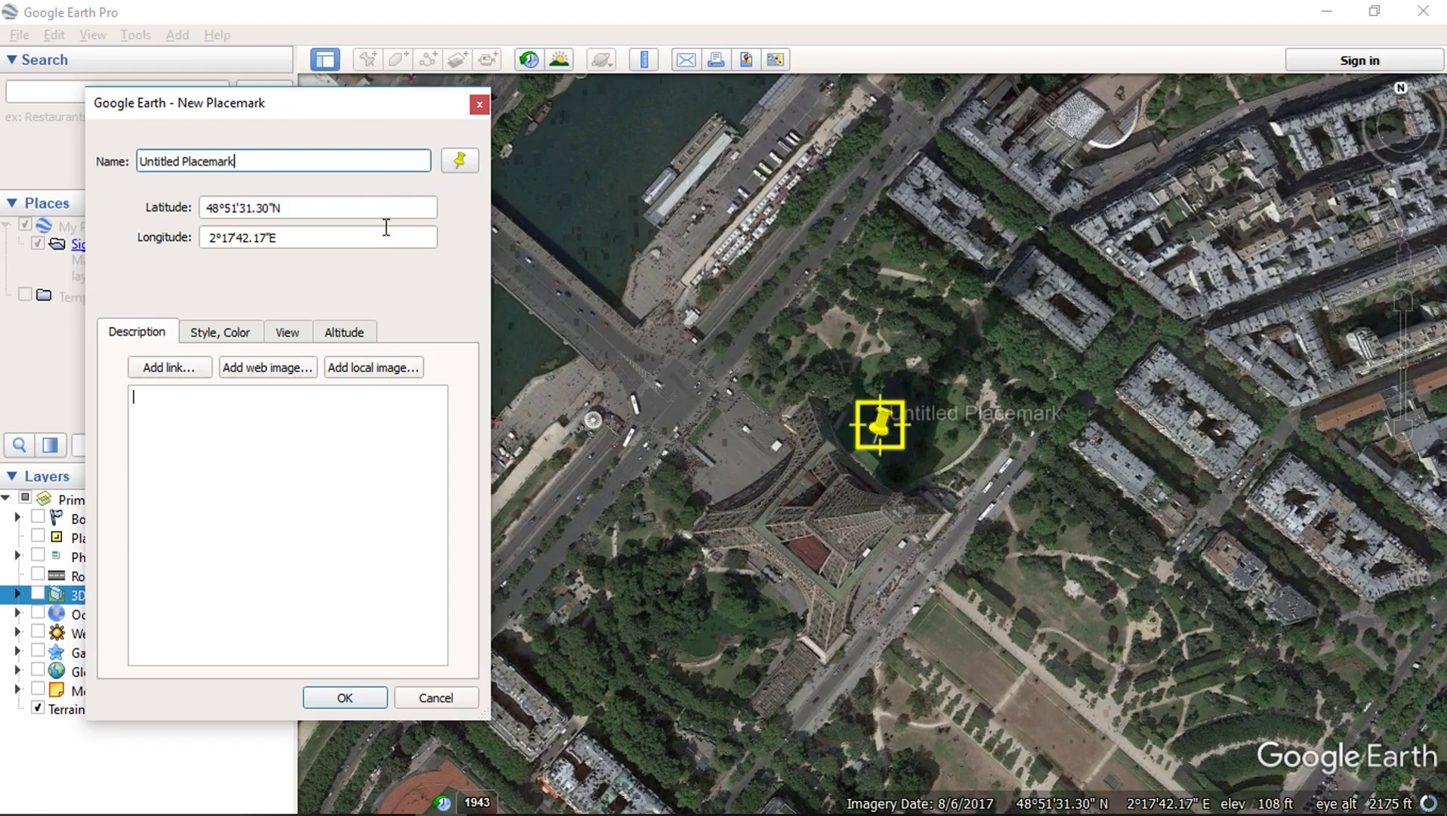
left_click_drag(888, 438, 851, 531)
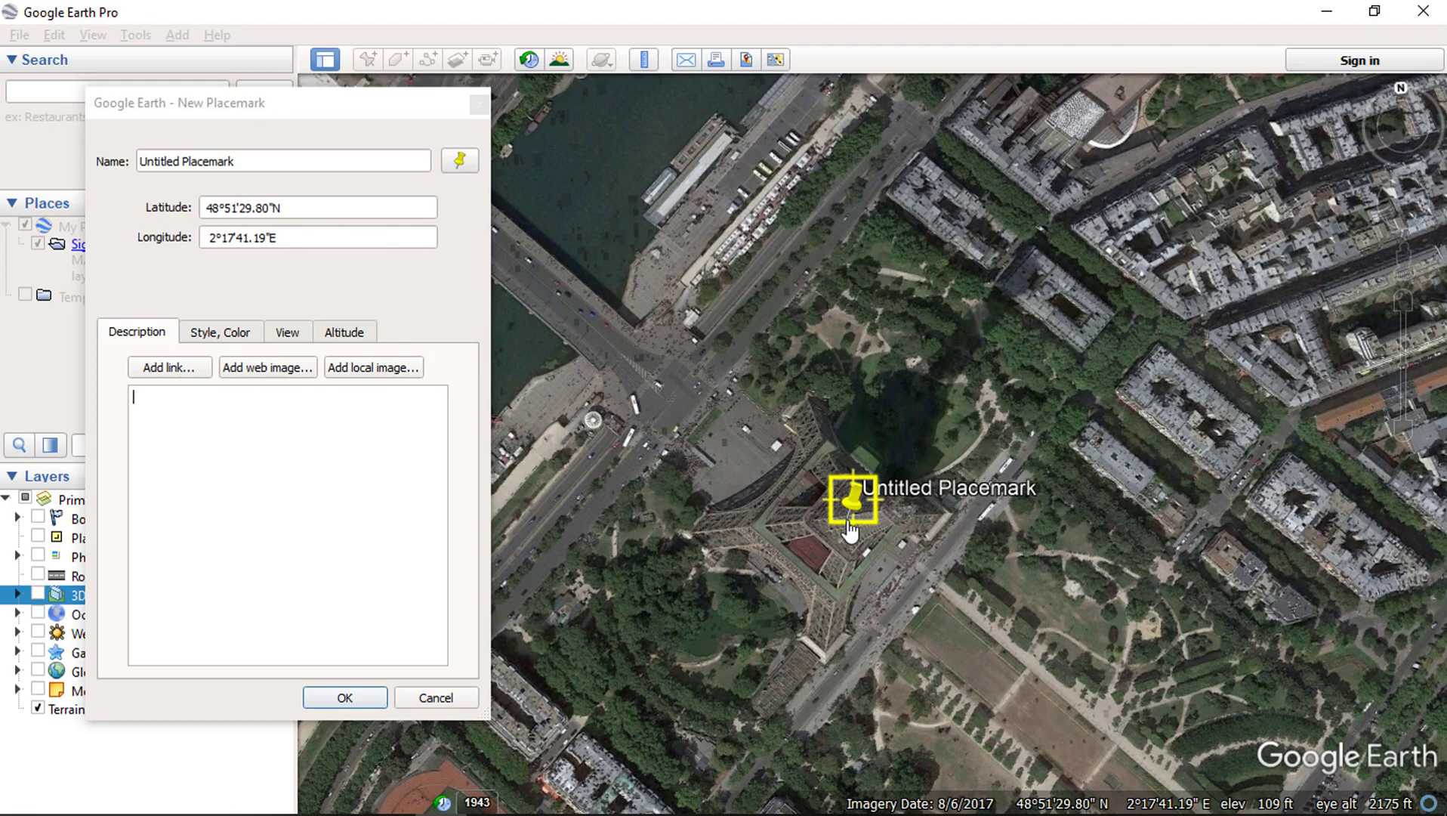
Step: Name the placemark 'Write Any Name' and give it the house icon
left_click(92, 178)
type("Write Any Name")
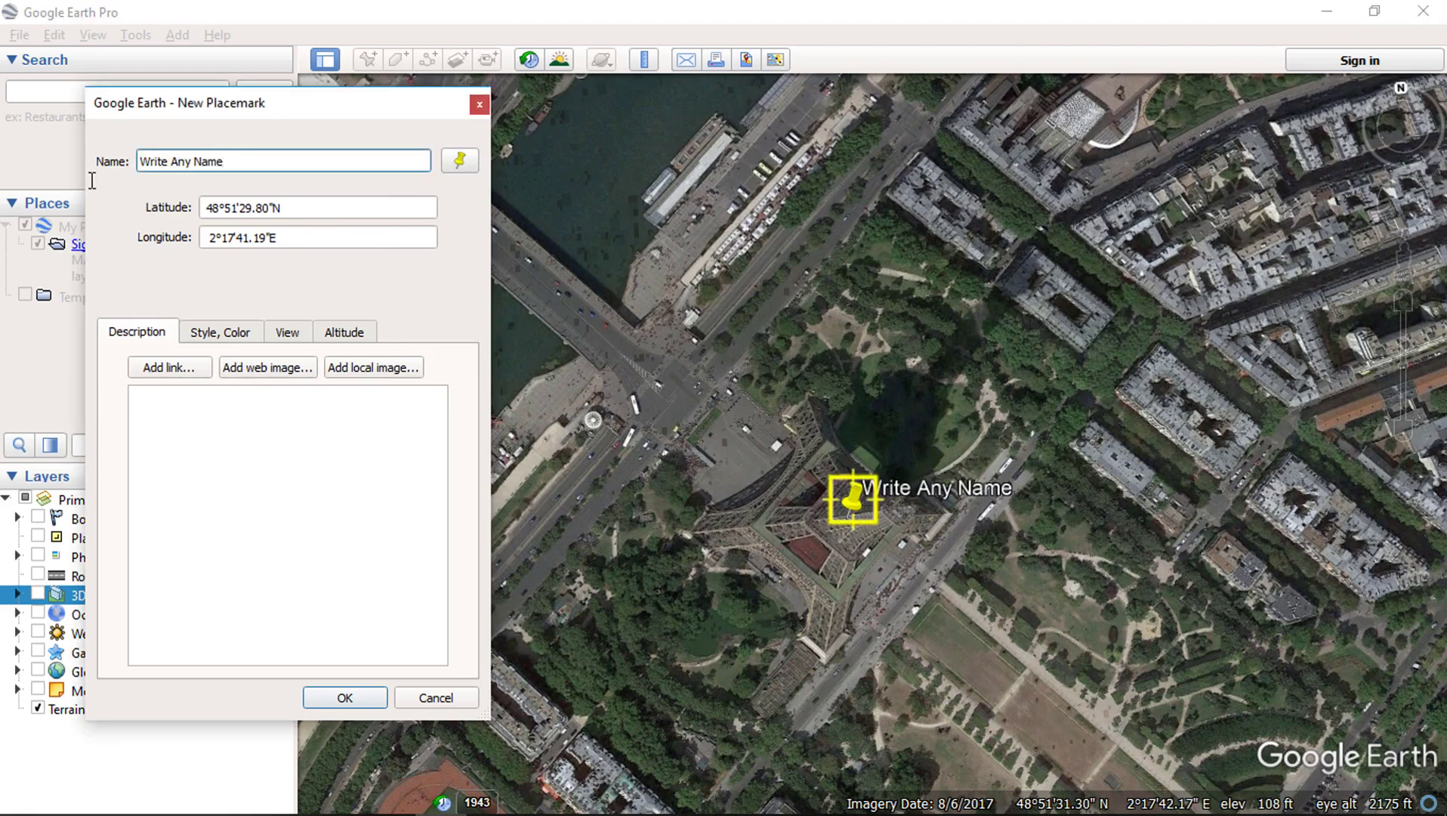
left_click(459, 160)
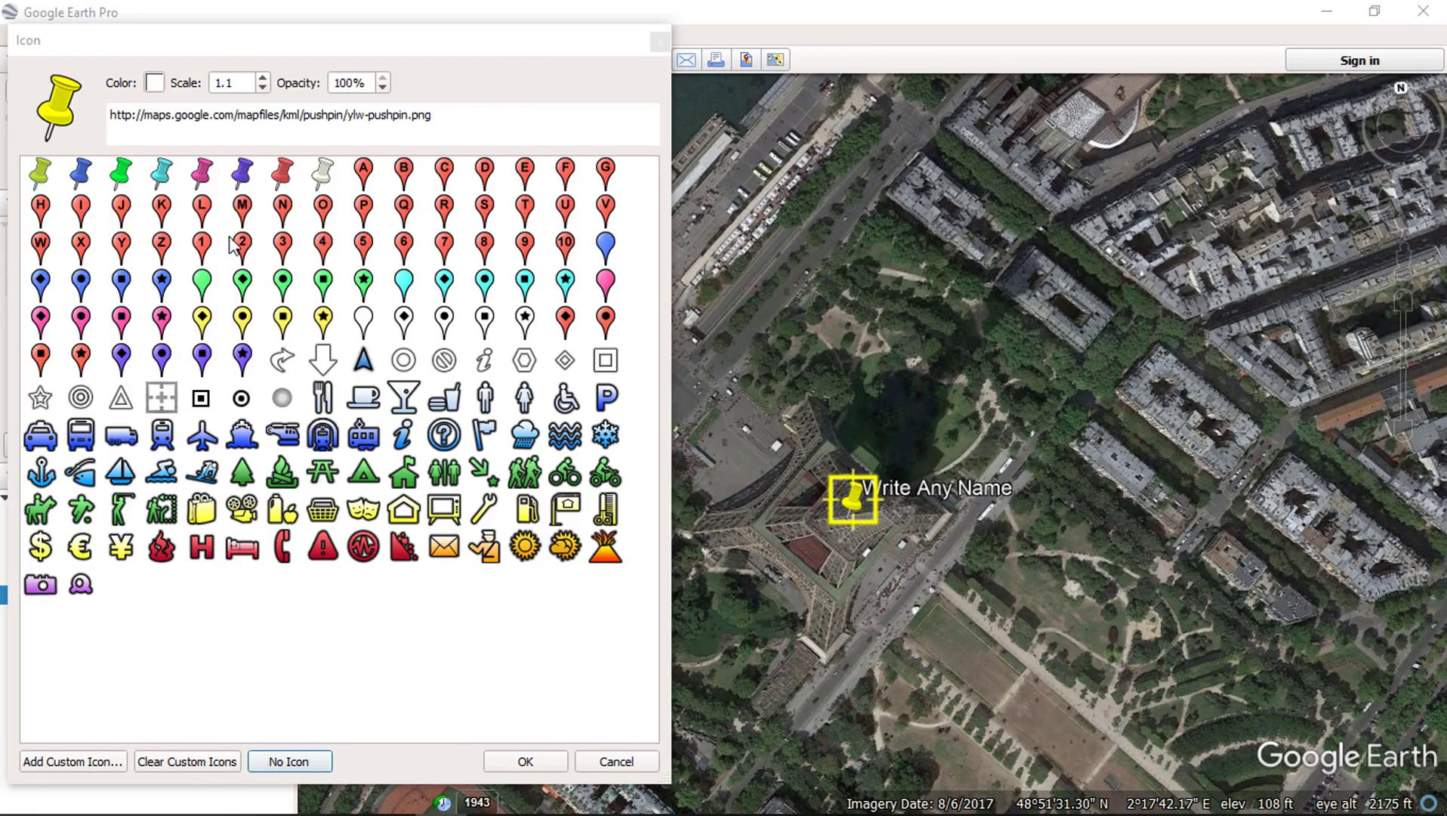
left_click(363, 171)
left_click(404, 511)
left_click(526, 761)
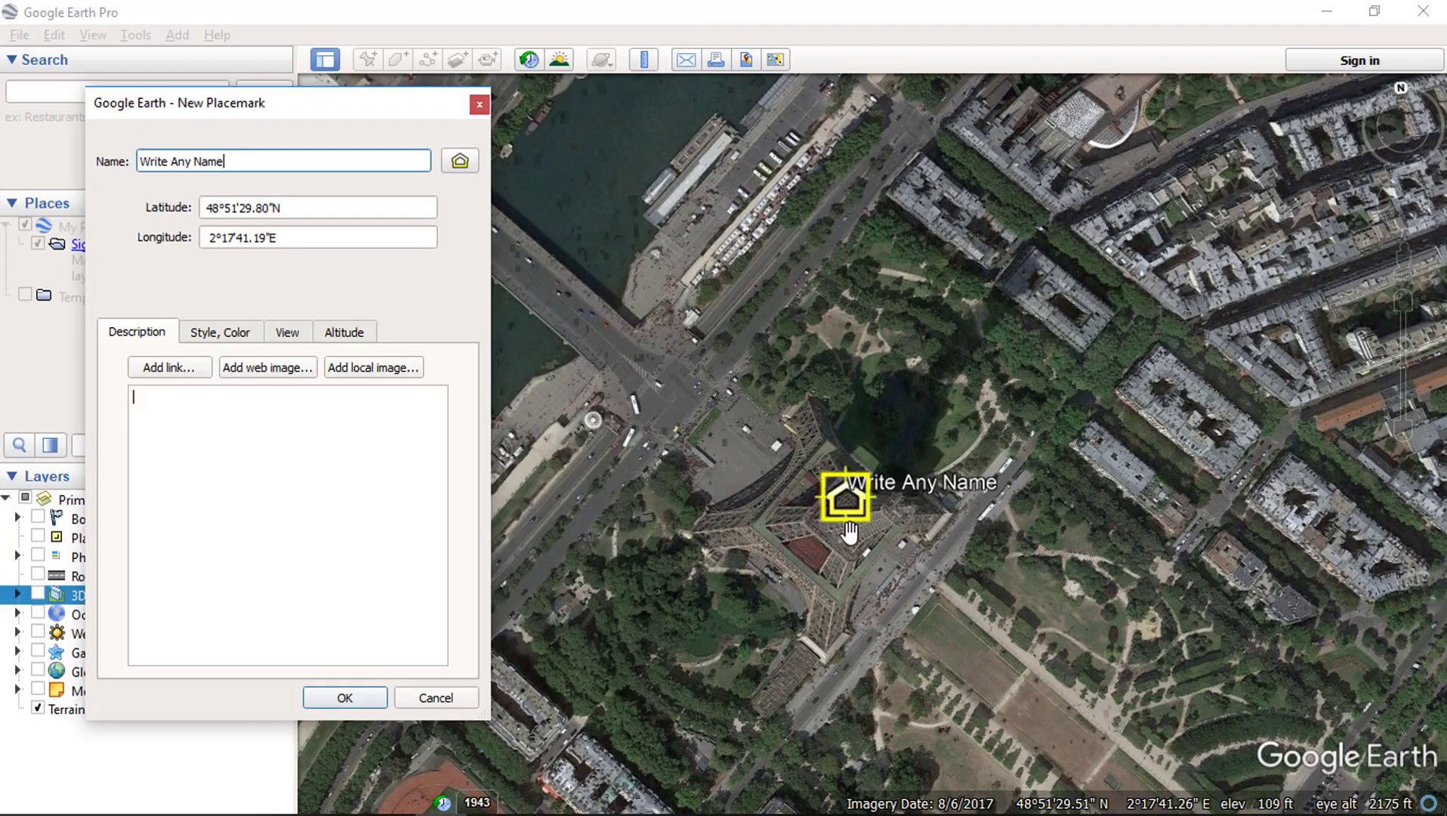
Step: Keep the placemark's altitude clamped to ground and save it
left_click(252, 338)
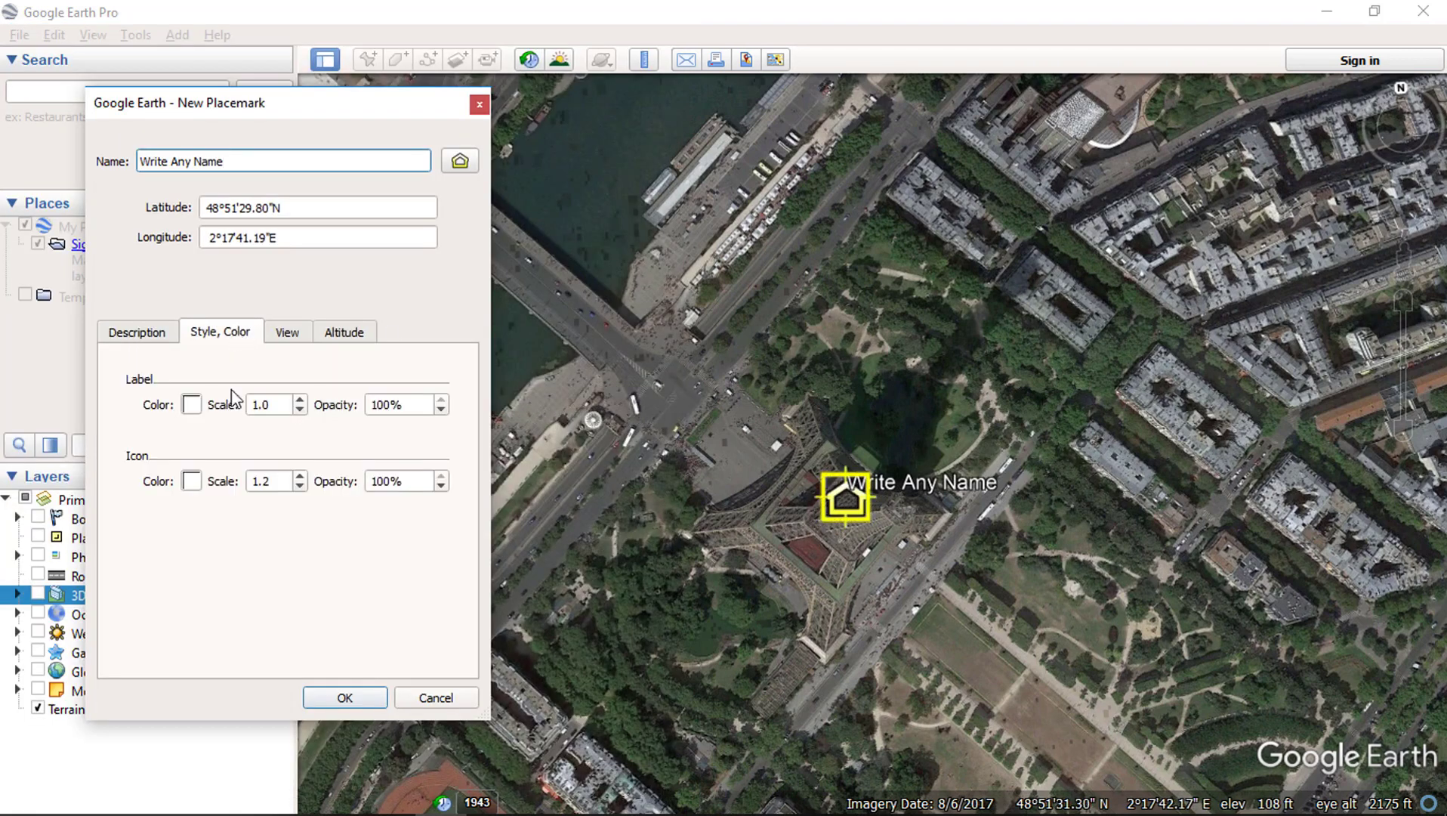
left_click(287, 332)
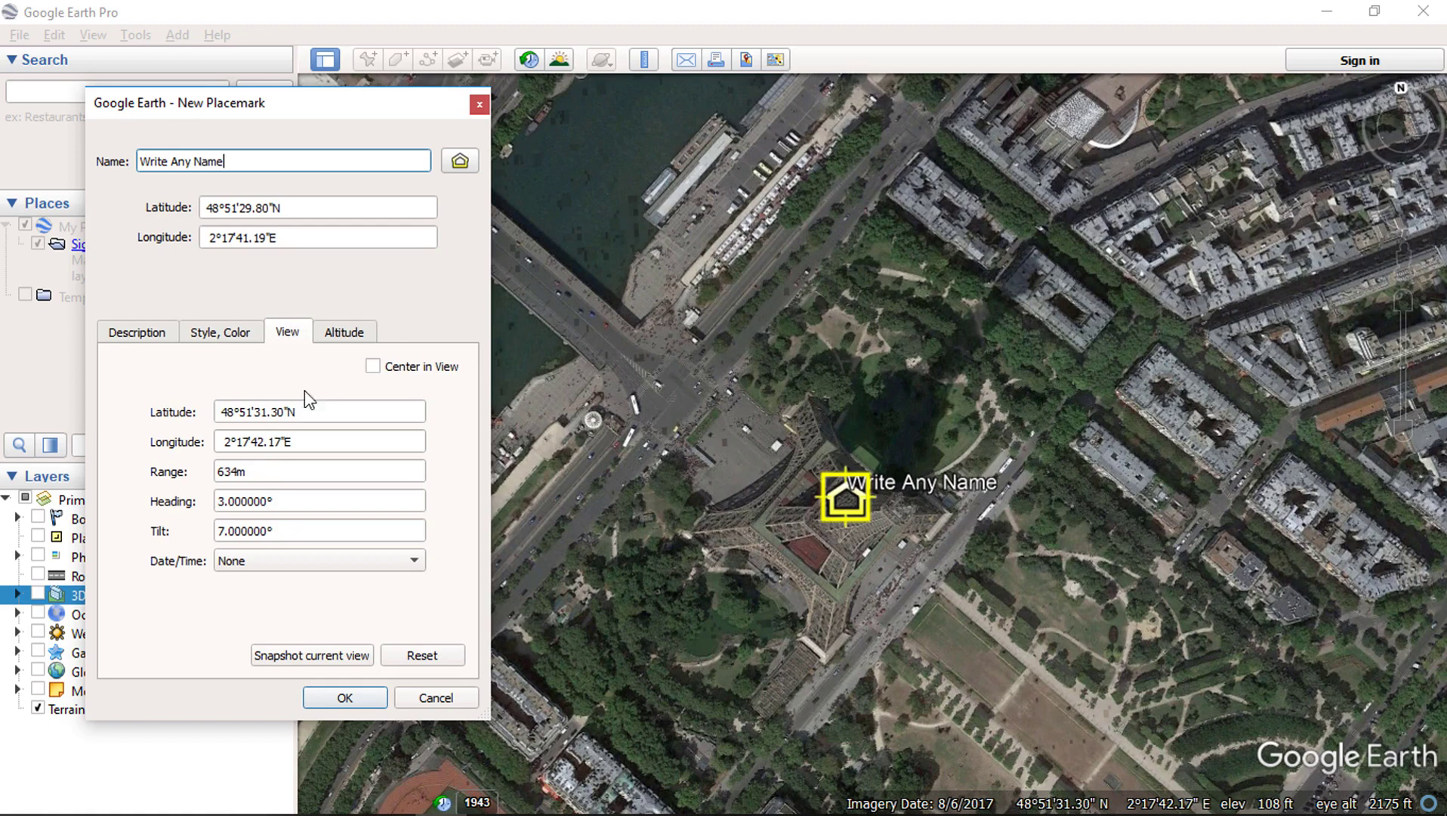
left_click(344, 332)
left_click(380, 385)
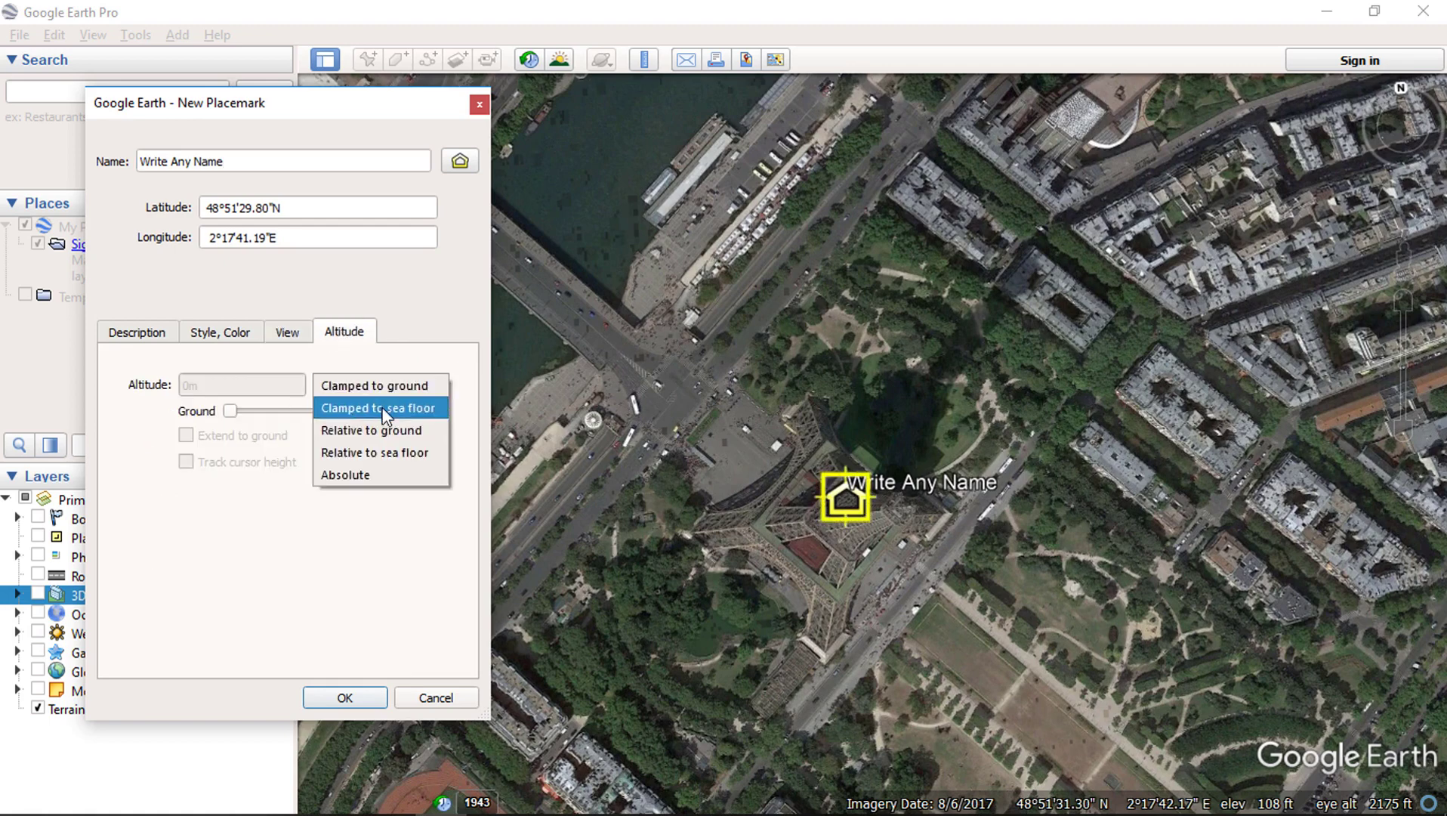
left_click(155, 366)
key("Return")
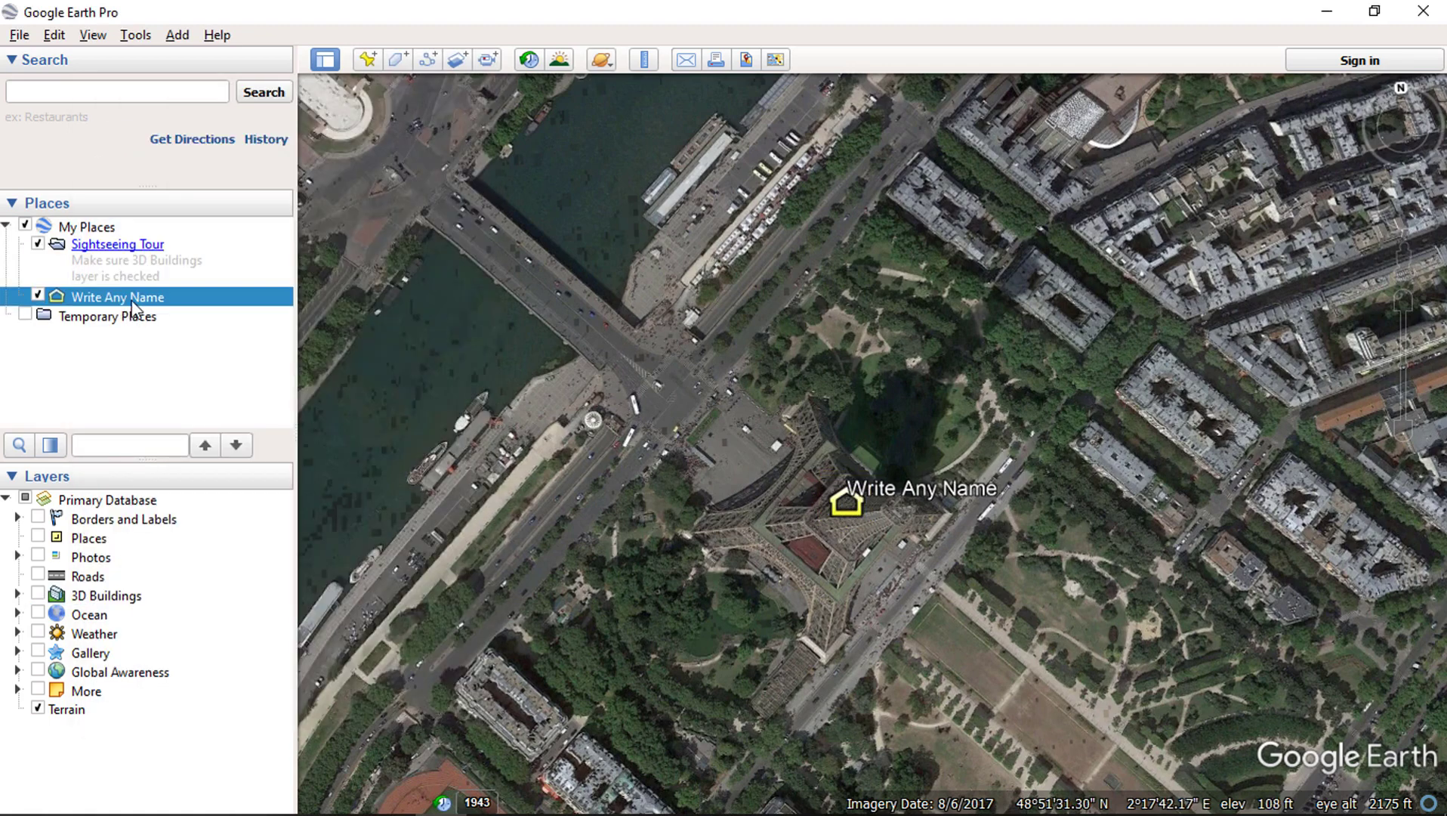
Step: Draw a four-corner polygon around the Eiffel Tower site, nudging the top corner up
left_click(398, 59)
left_click(690, 526)
left_click(808, 398)
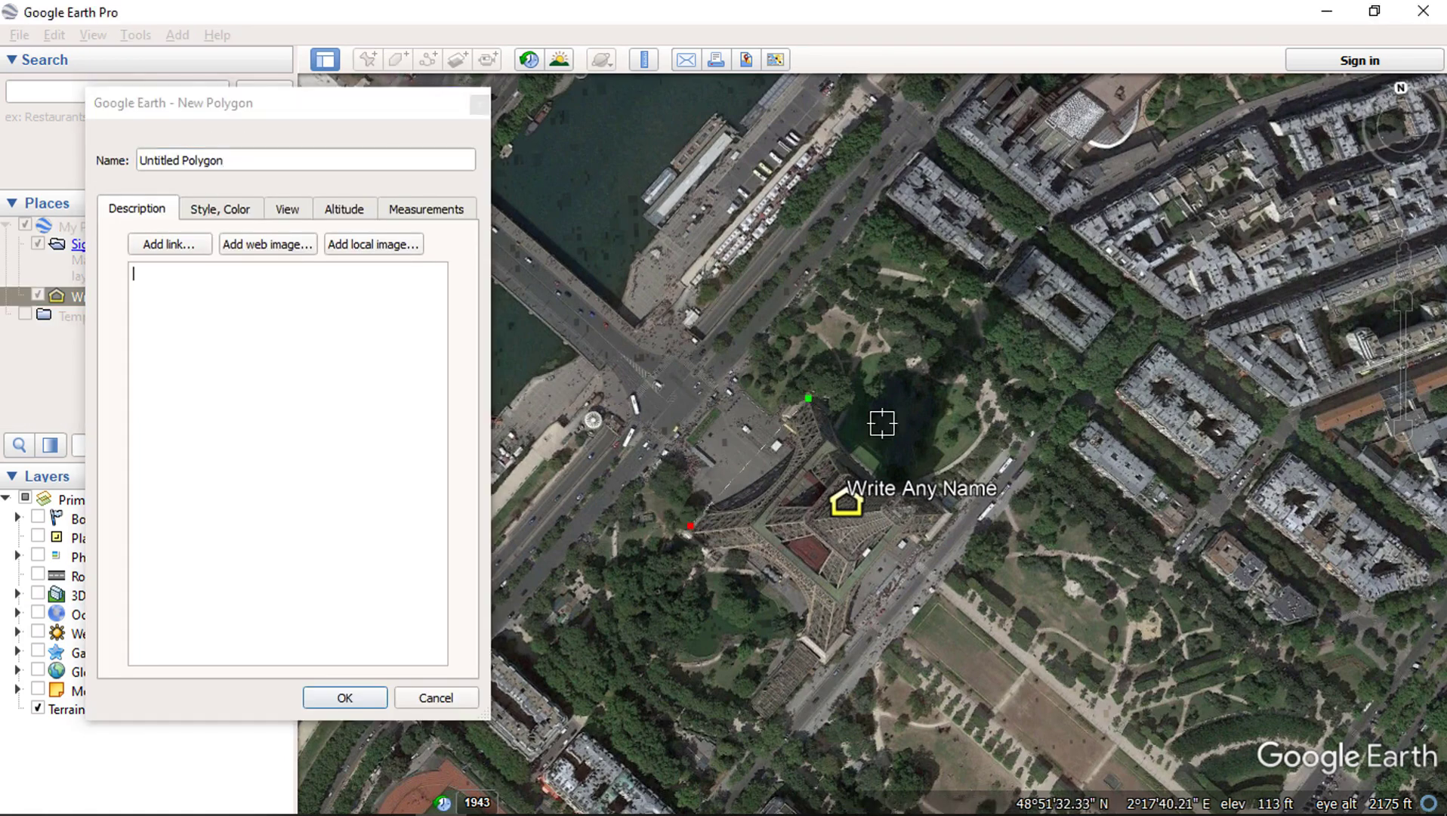
left_click(949, 518)
left_click(834, 653)
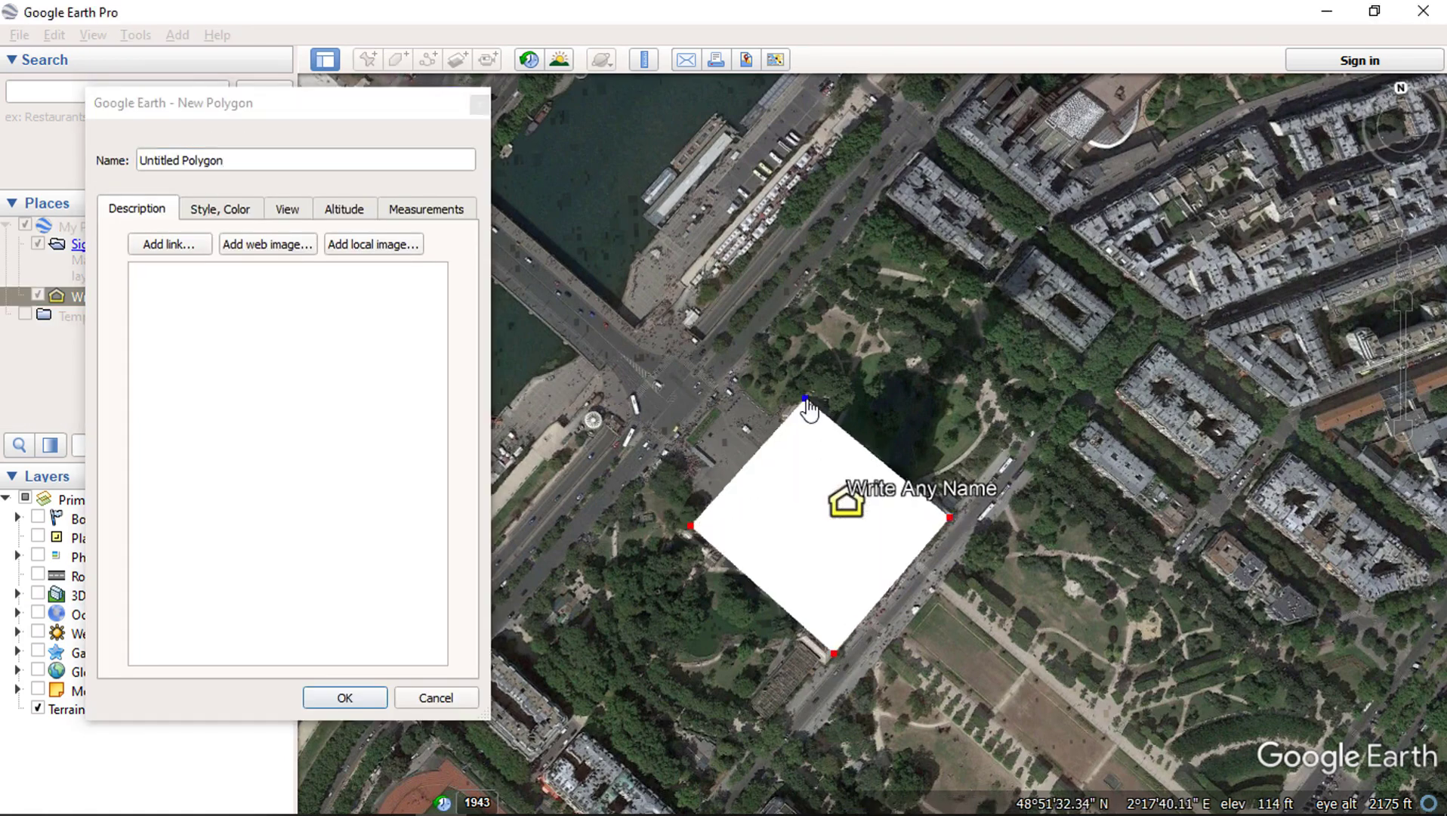
left_click_drag(806, 401, 810, 395)
Step: Add the polygon description and set both its outline and fill colours to red
left_click(213, 162)
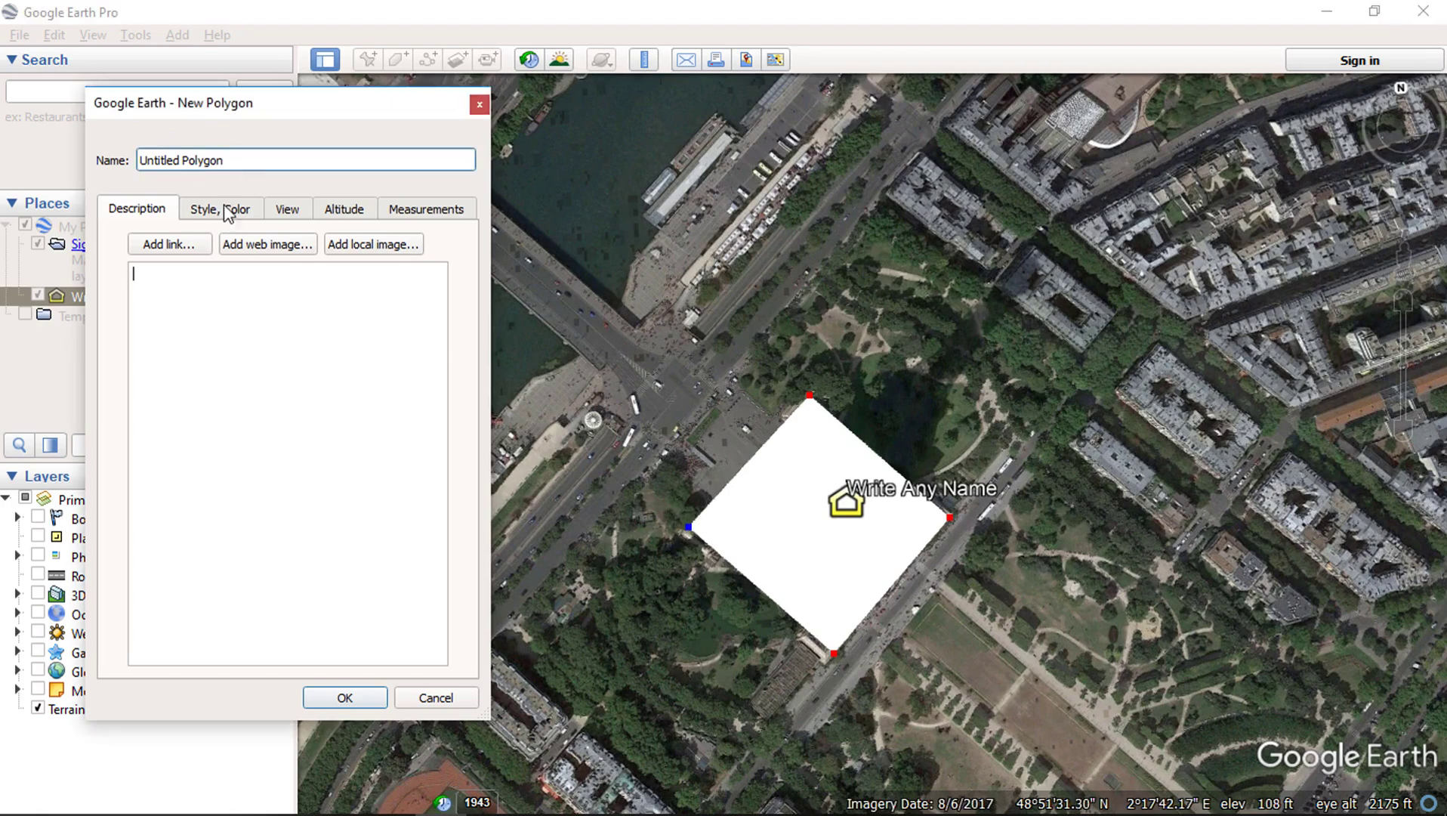
left_click(170, 295)
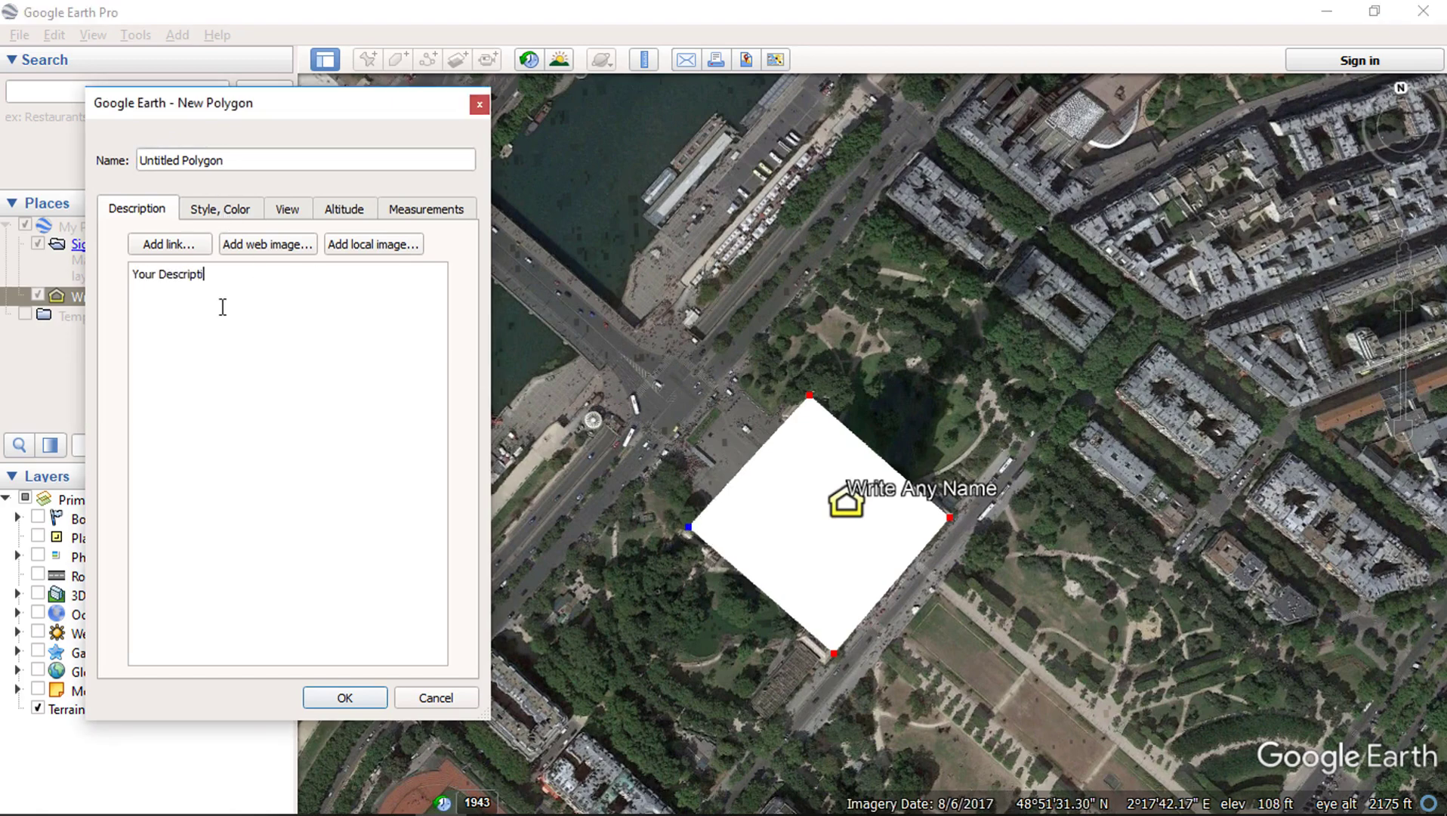
left_click(219, 210)
left_click(163, 257)
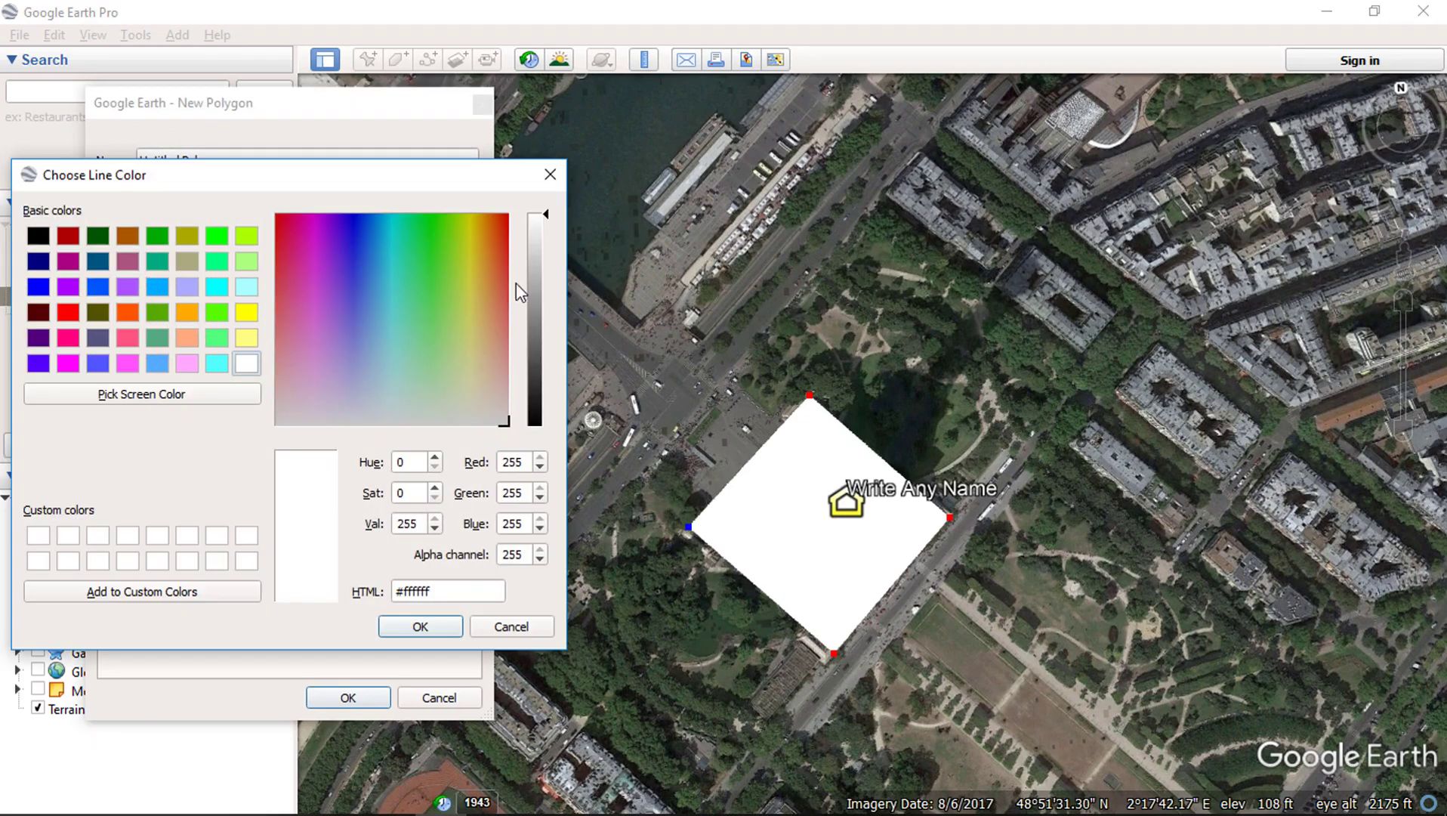
left_click(68, 312)
left_click(420, 627)
left_click(189, 361)
left_click(68, 312)
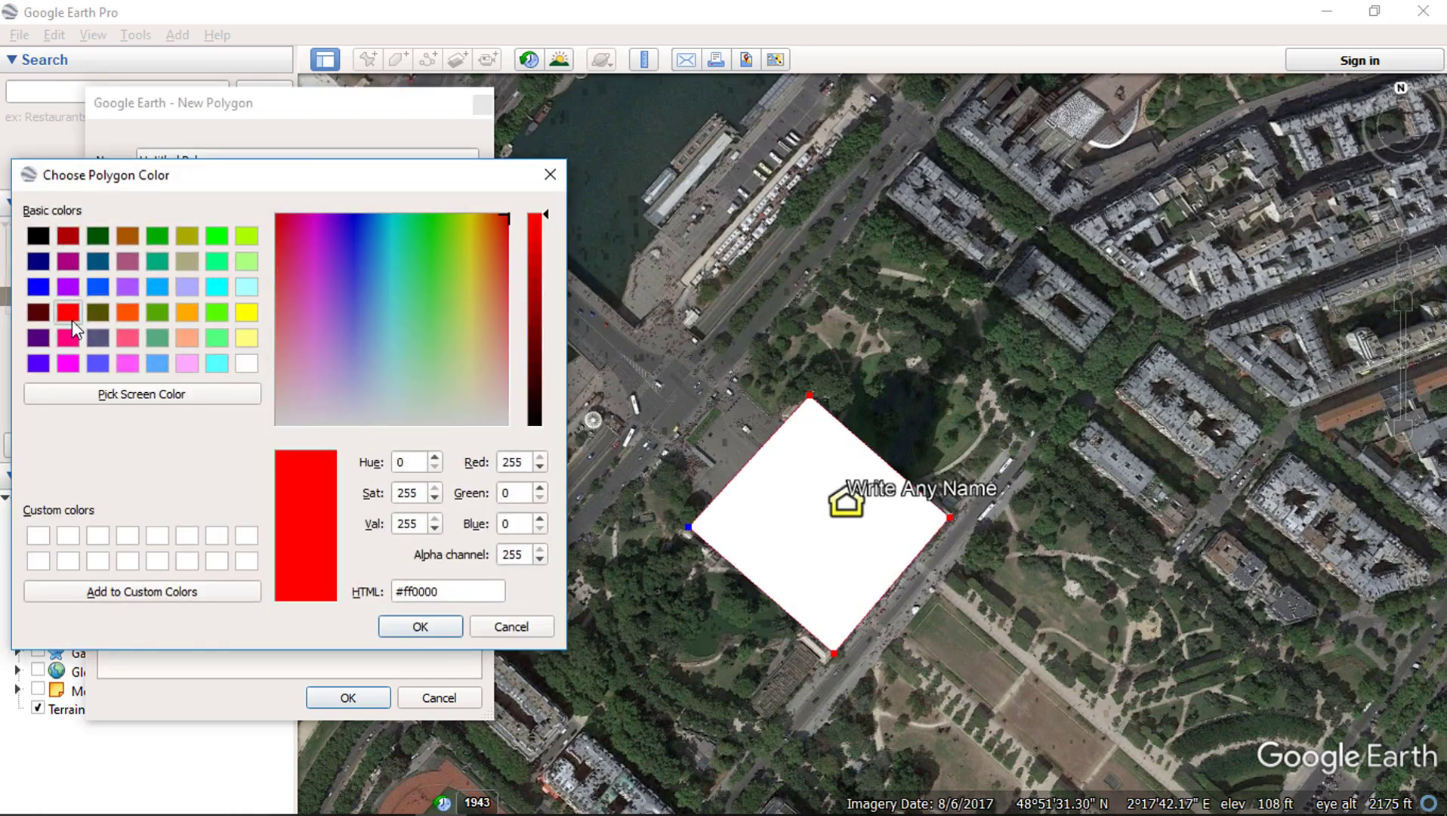
left_click(400, 625)
Step: Show the polygon perimeter in meters, keep area in square miles, and save it
left_click(344, 210)
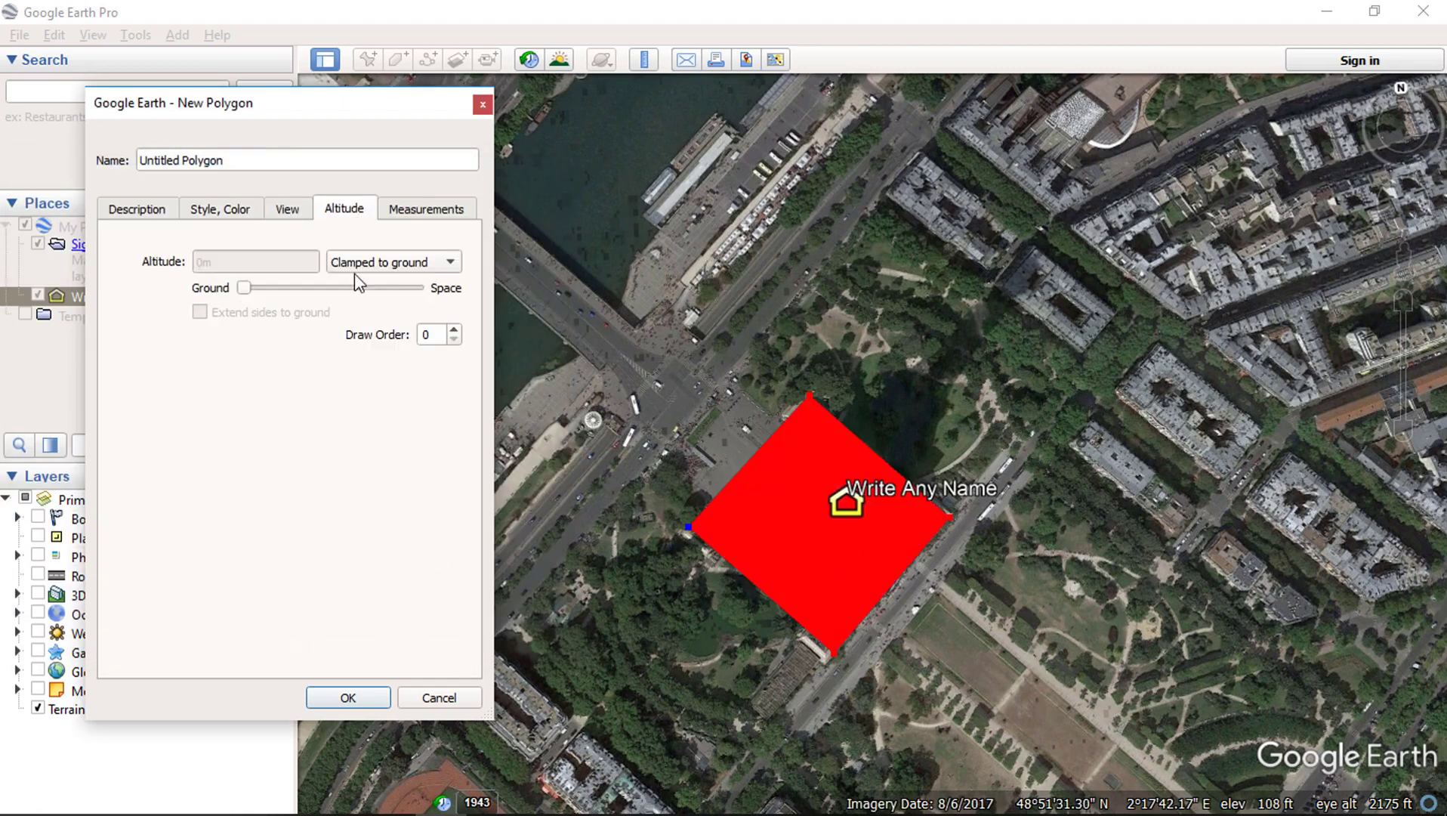
left_click(440, 206)
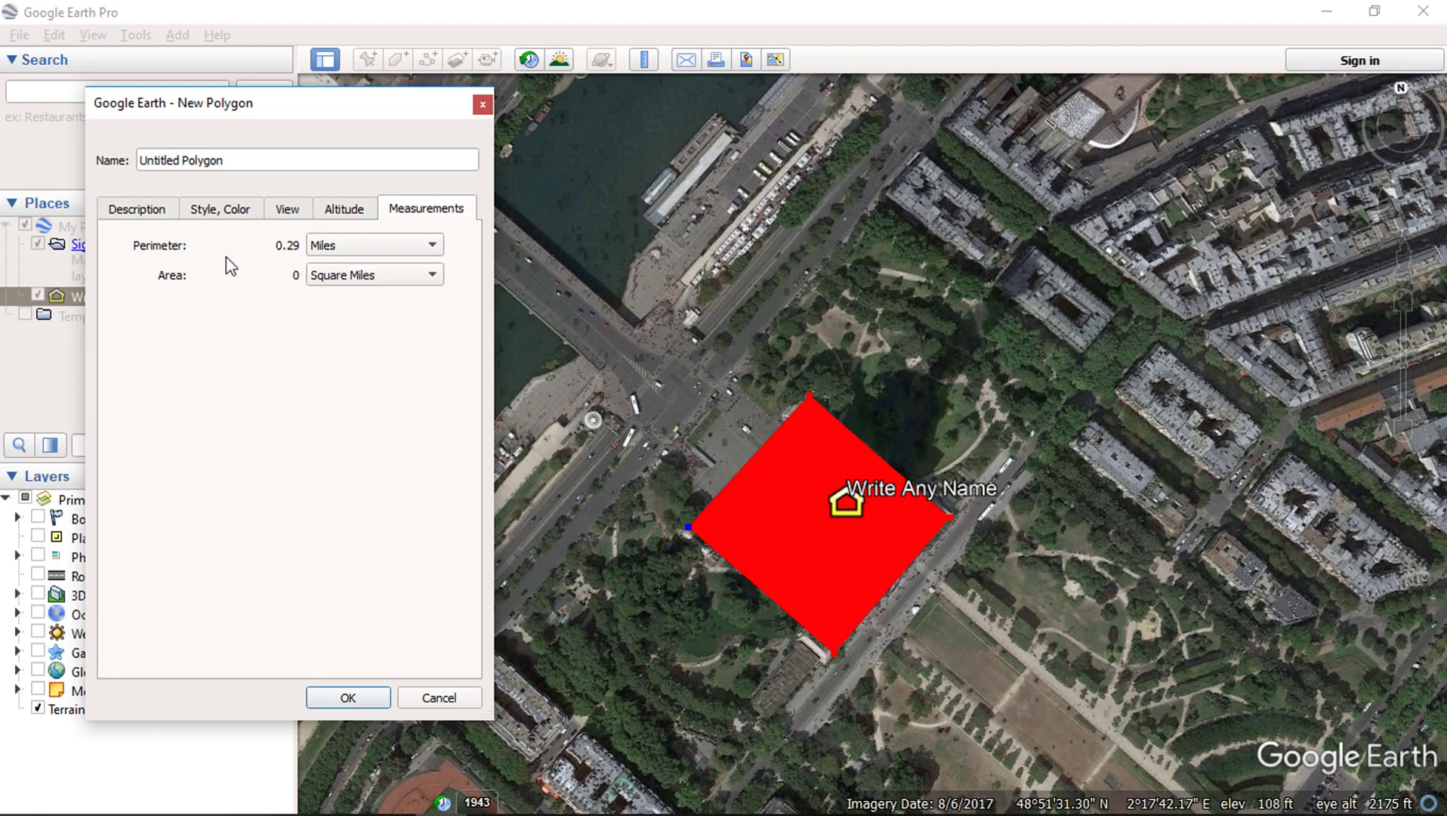
left_click(397, 247)
left_click(376, 157)
left_click(365, 276)
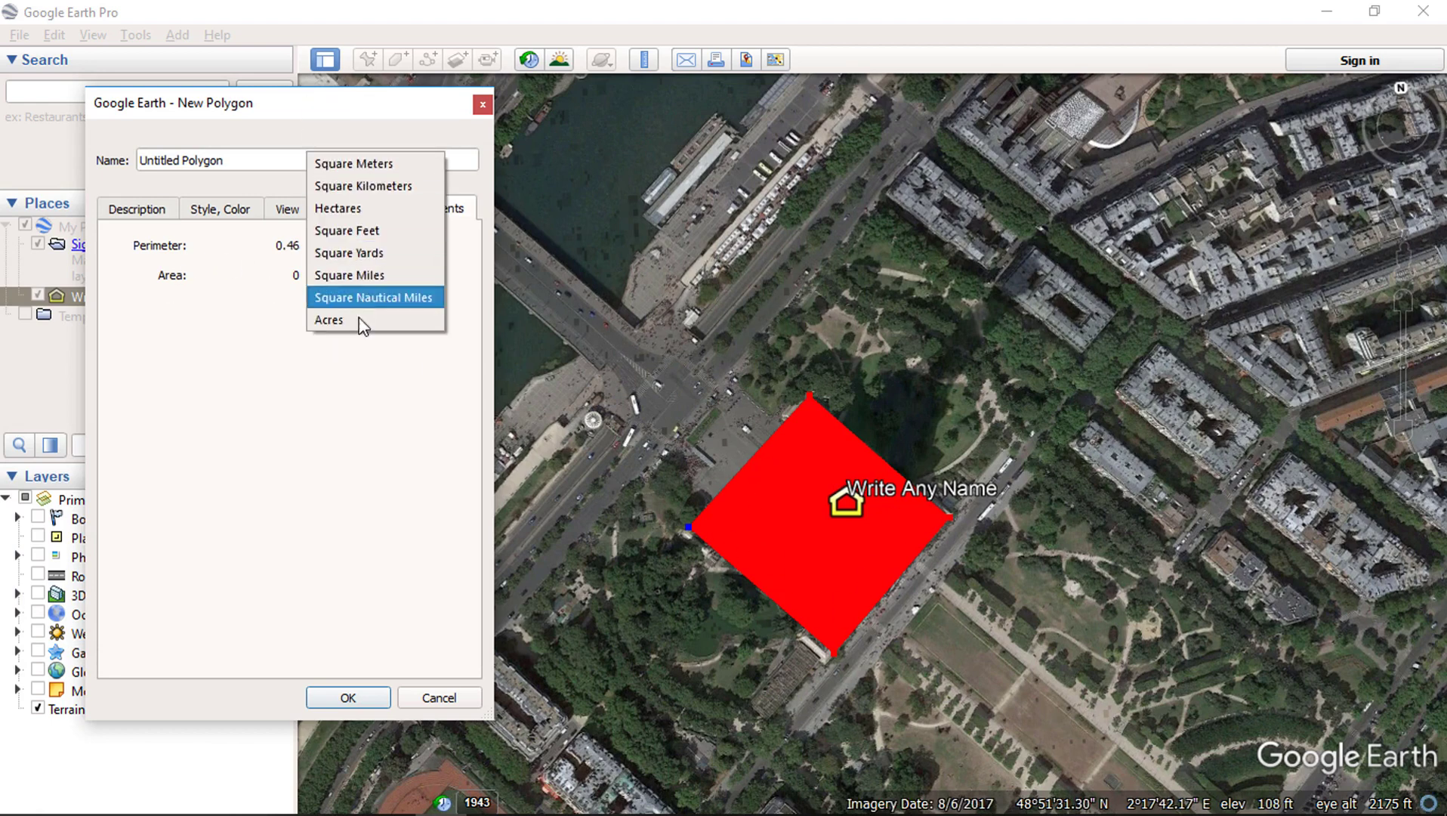
left_click(355, 275)
left_click(349, 246)
left_click(336, 224)
left_click(347, 697)
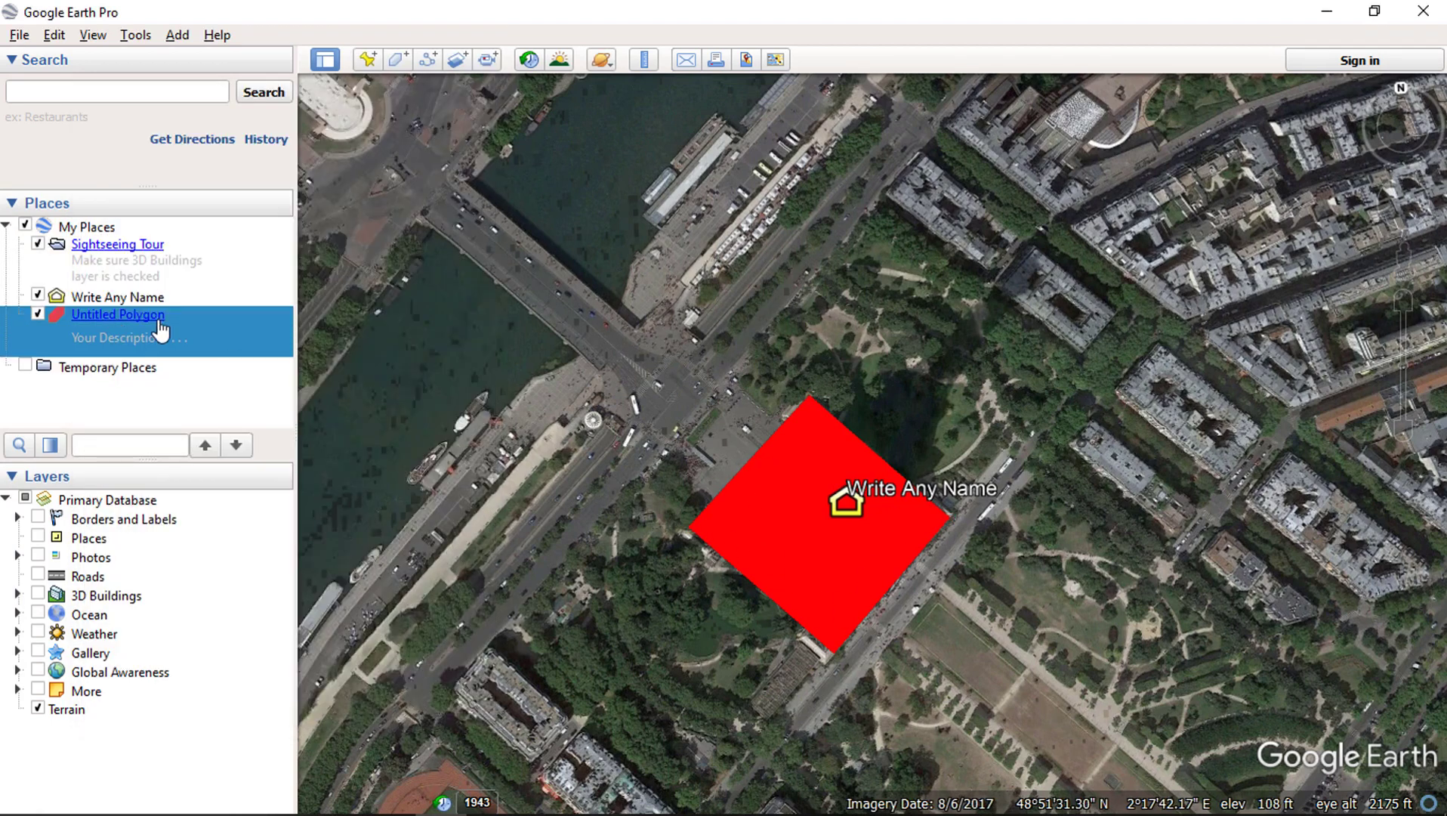
Step: Draw a four-point V-shaped path from the bridge end up the road
left_click(429, 60)
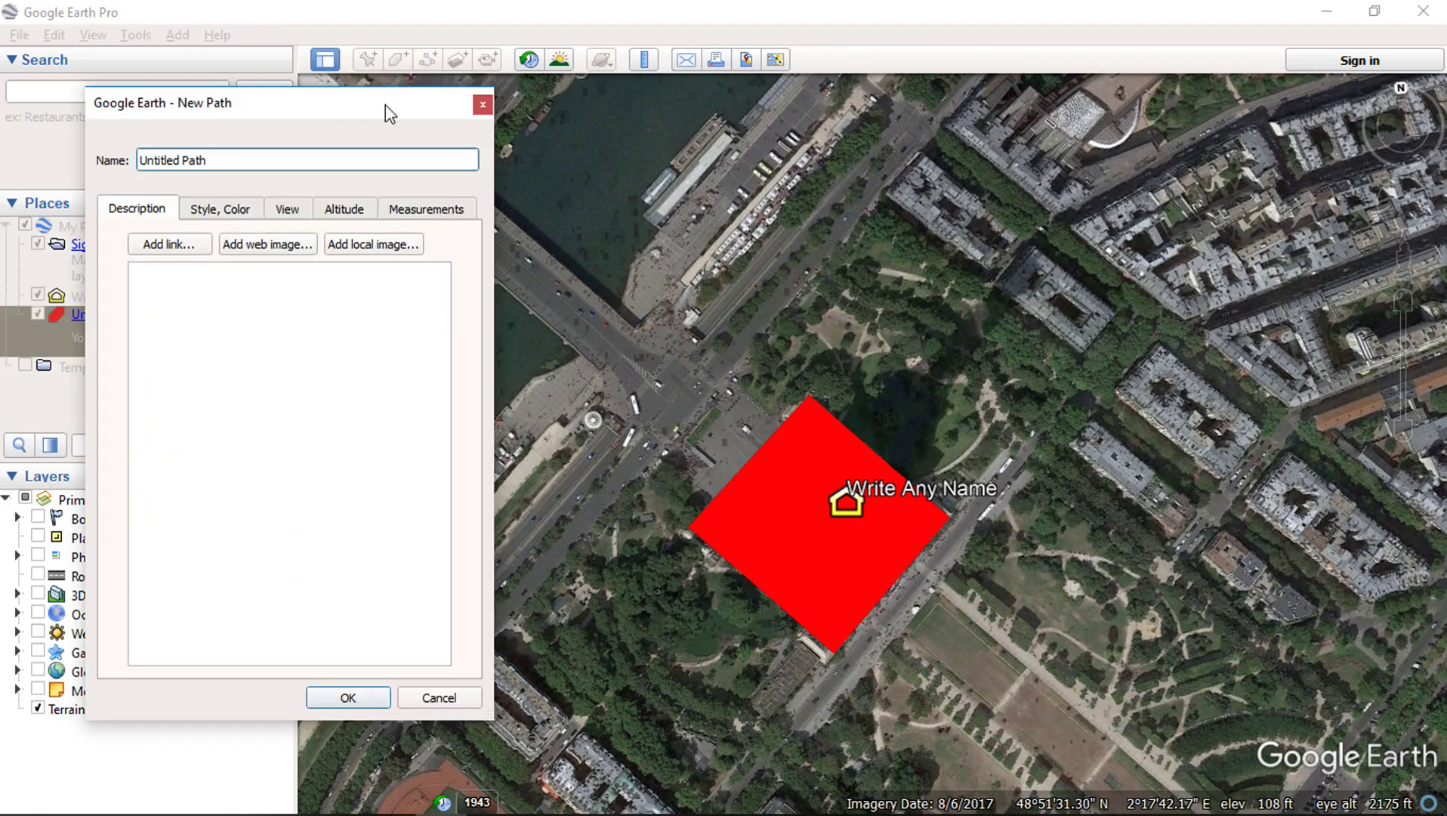
left_click_drag(388, 114, 306, 178)
left_click(436, 197)
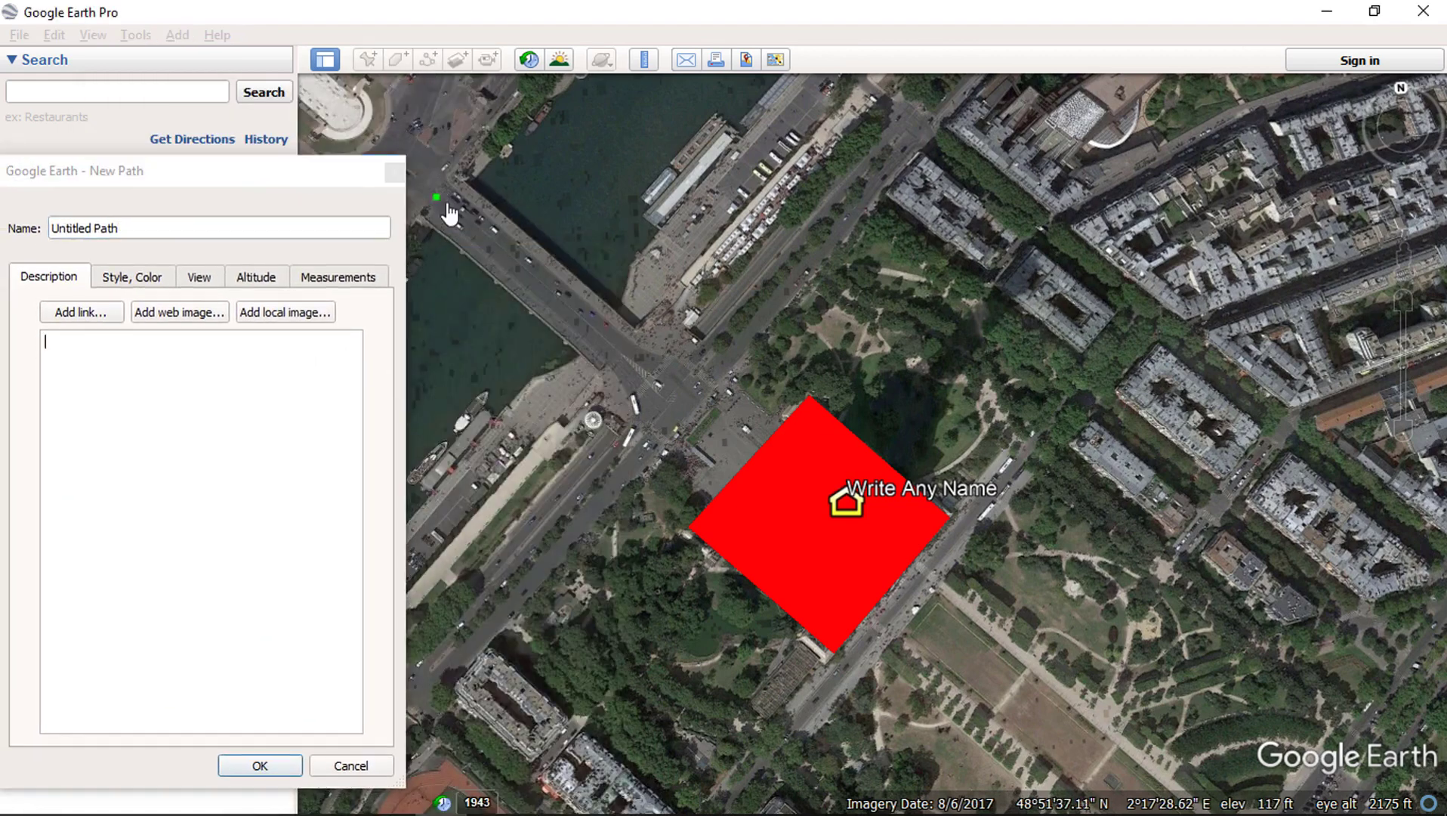
left_click(650, 376)
left_click(671, 395)
left_click(916, 116)
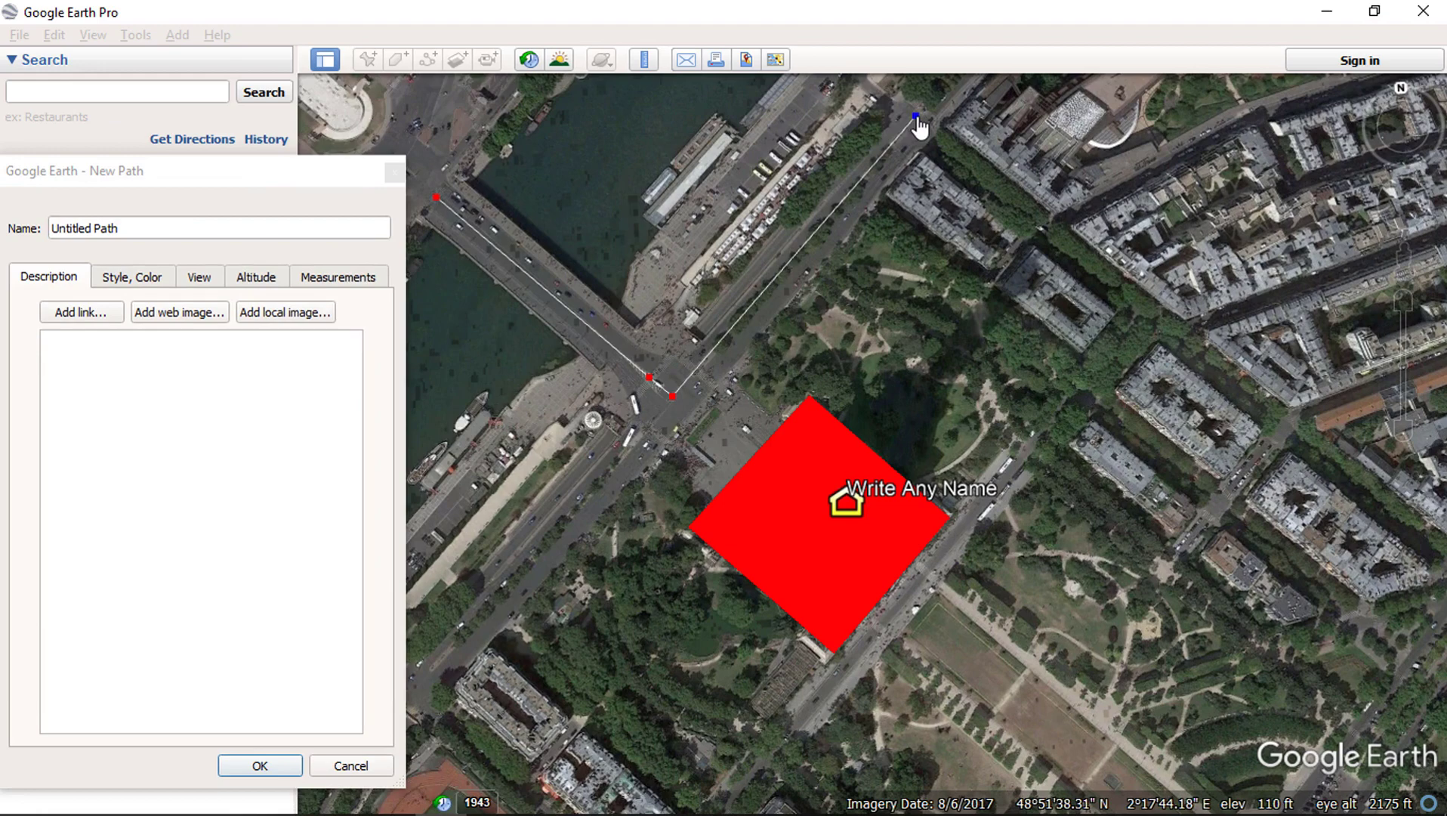
Step: Make the path line blue with a width of 5
left_click(119, 278)
left_click(102, 347)
left_click(34, 354)
left_click(415, 694)
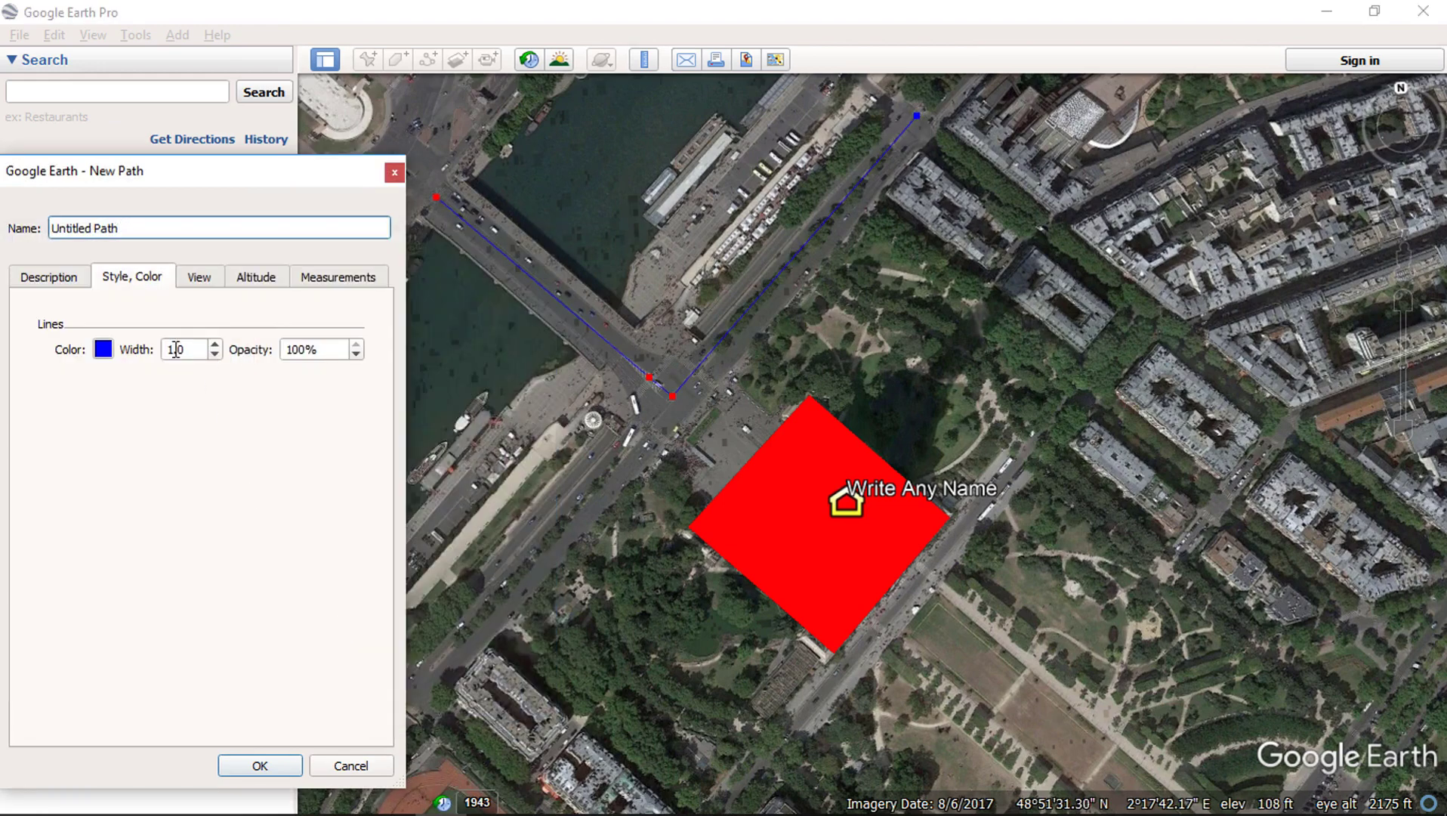
double_click(204, 349)
type("5")
Step: Show the path length in meters, save it as Untitled Path, and hide the drawn items
left_click(200, 277)
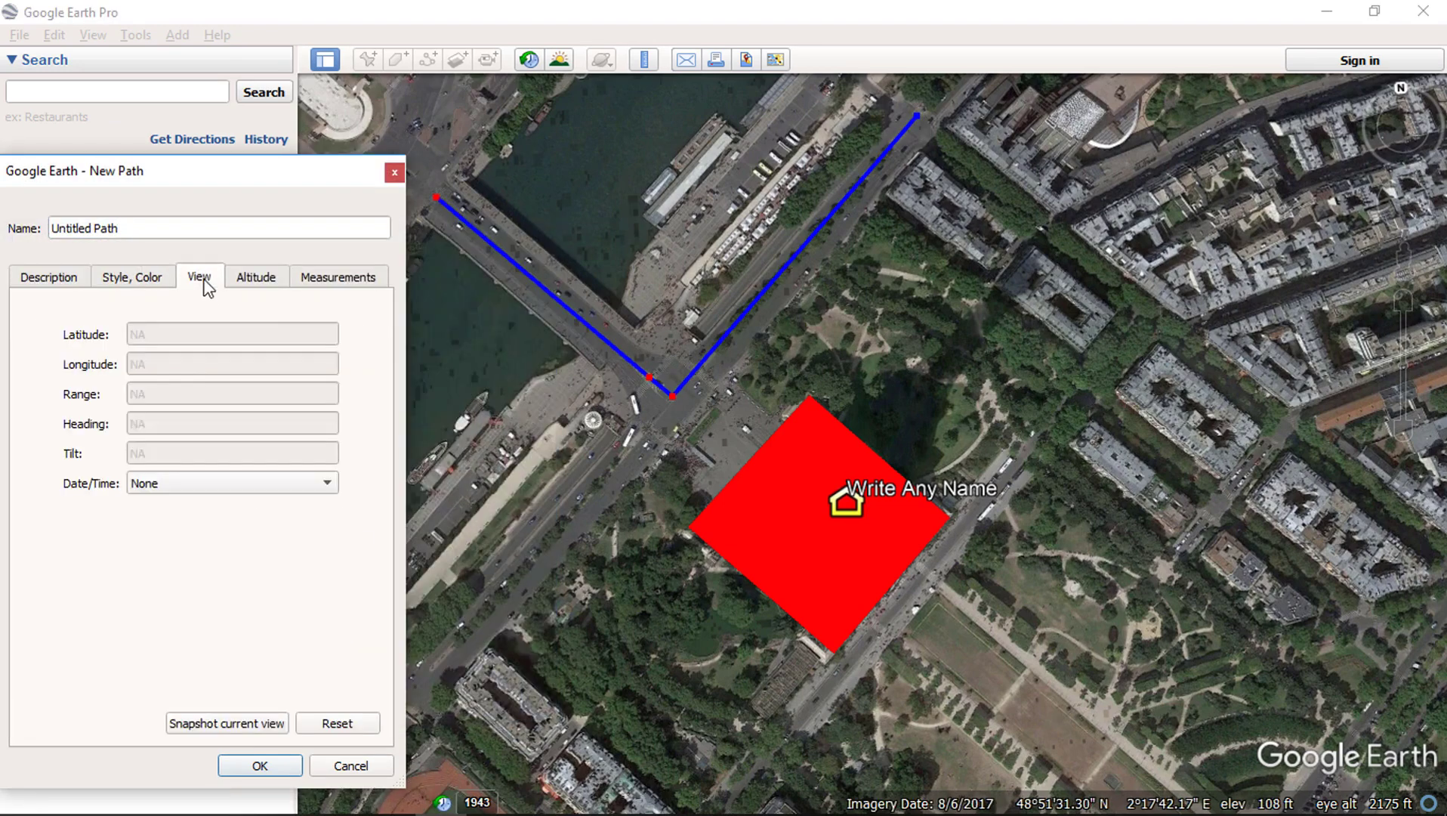
left_click(256, 277)
left_click(338, 276)
left_click(272, 314)
left_click(274, 315)
left_click(260, 765)
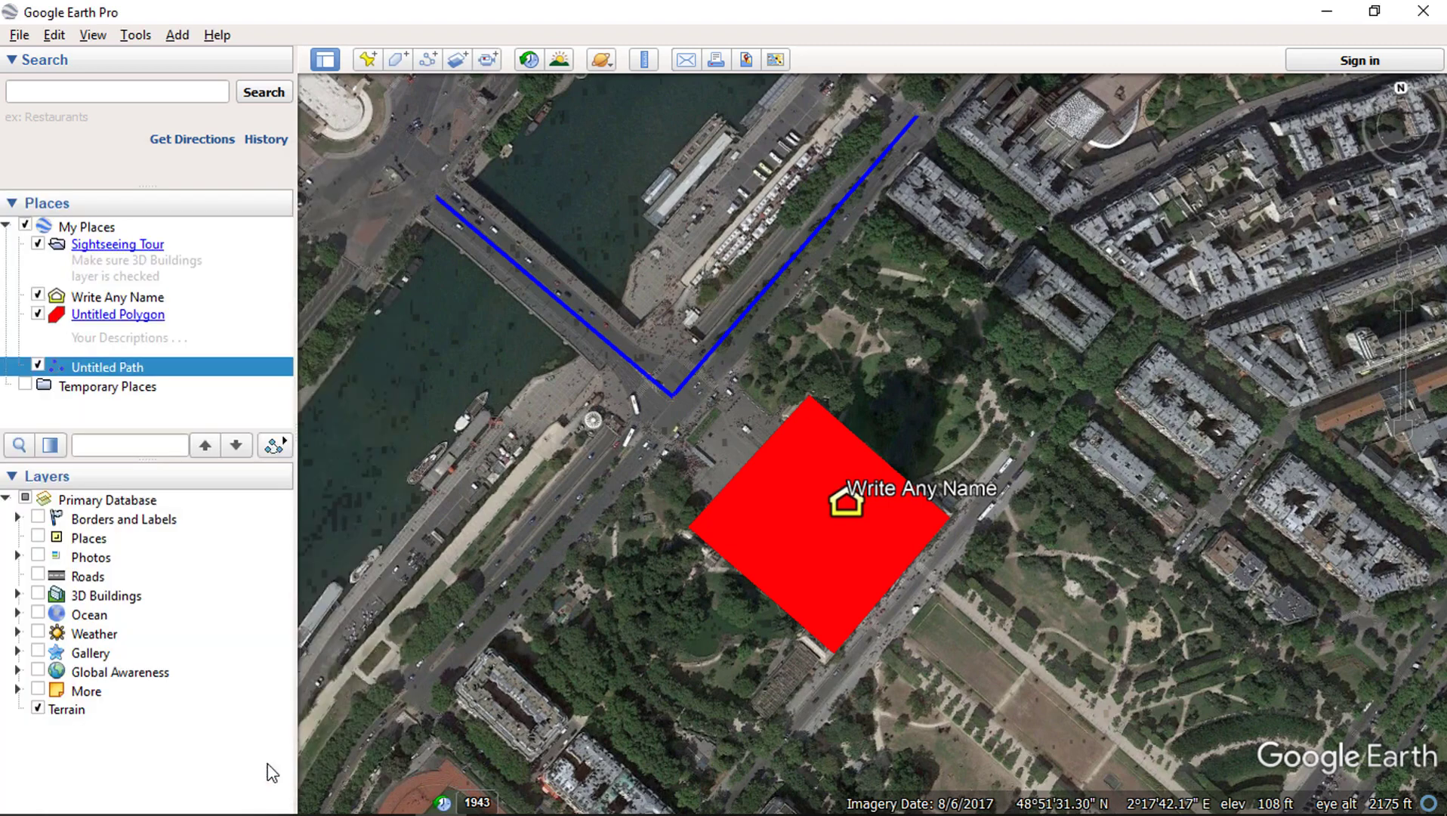
left_click(476, 802)
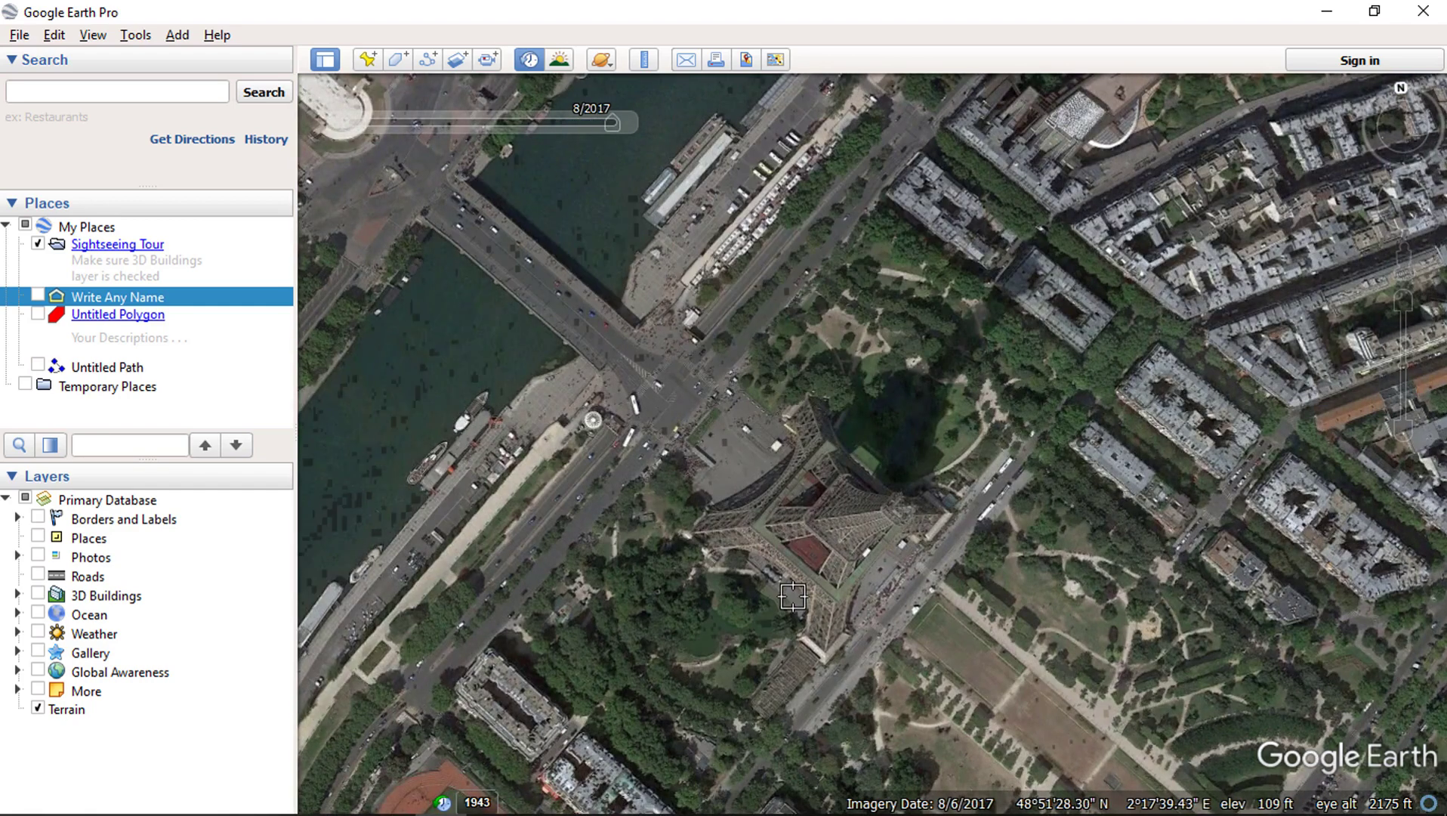
Step: Step historical imagery back to 2015 and older, return to 2017, and check the planets list
left_click(604, 123)
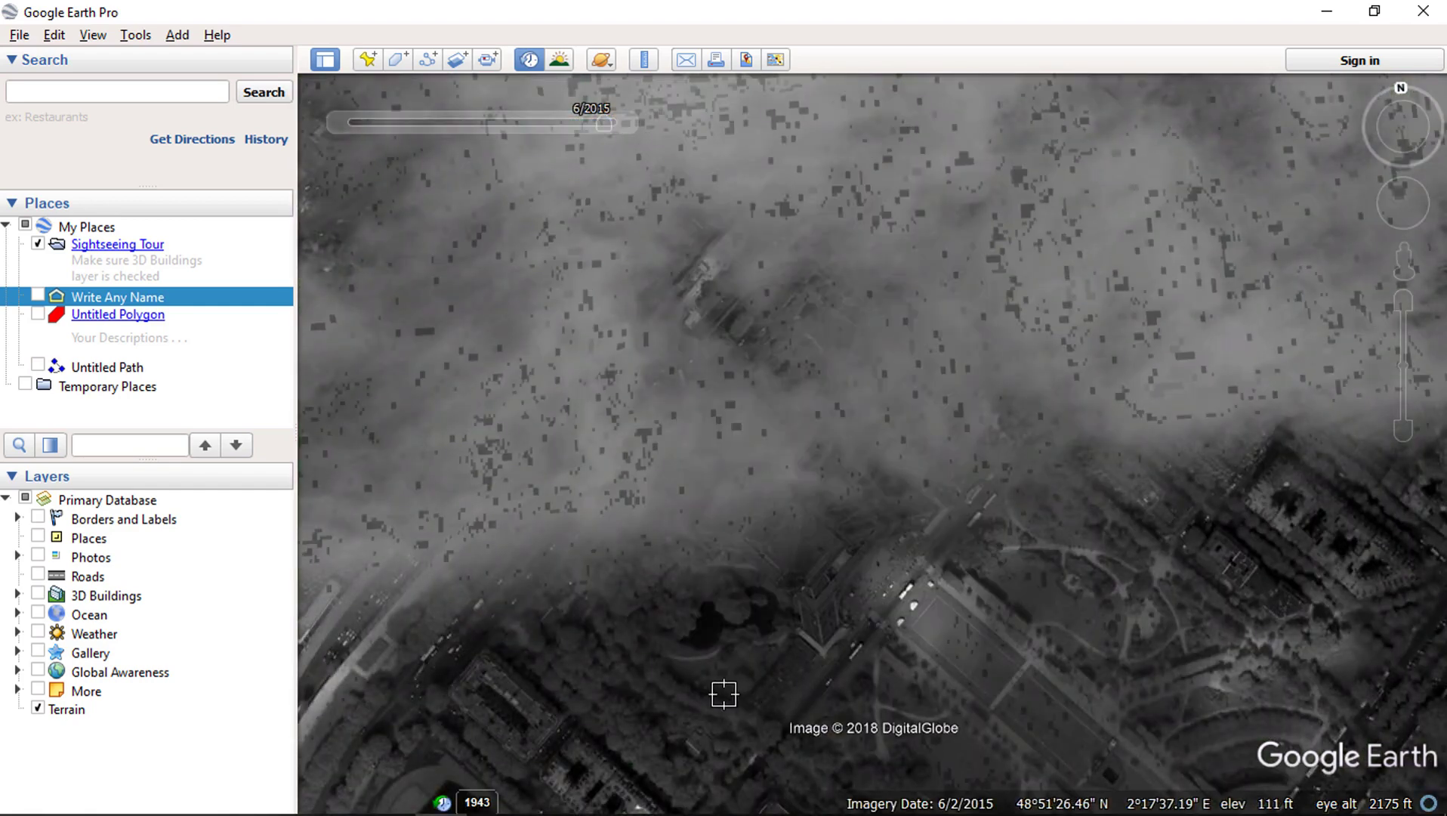
left_click(591, 122)
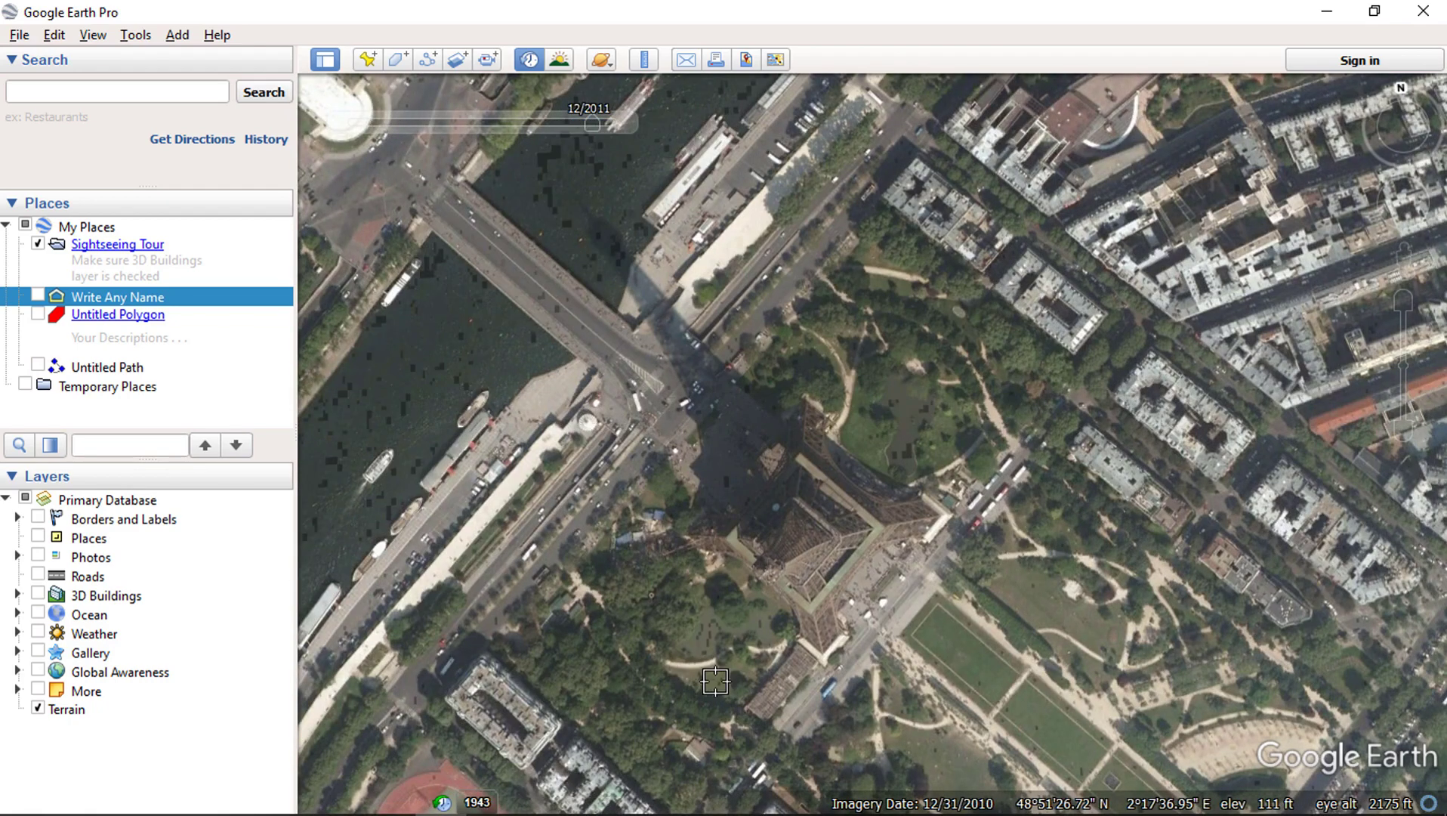
left_click(613, 123)
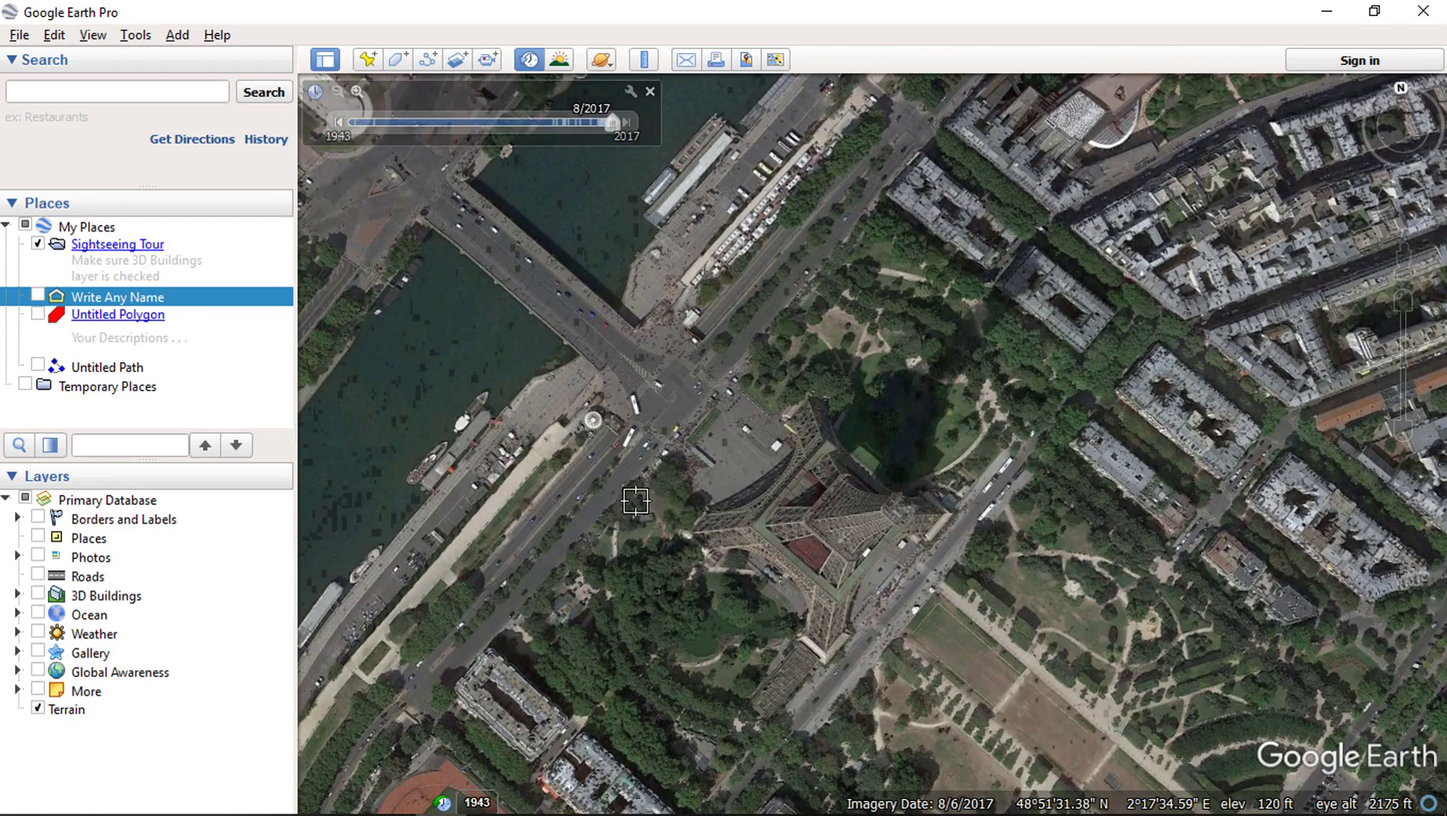
left_click(605, 62)
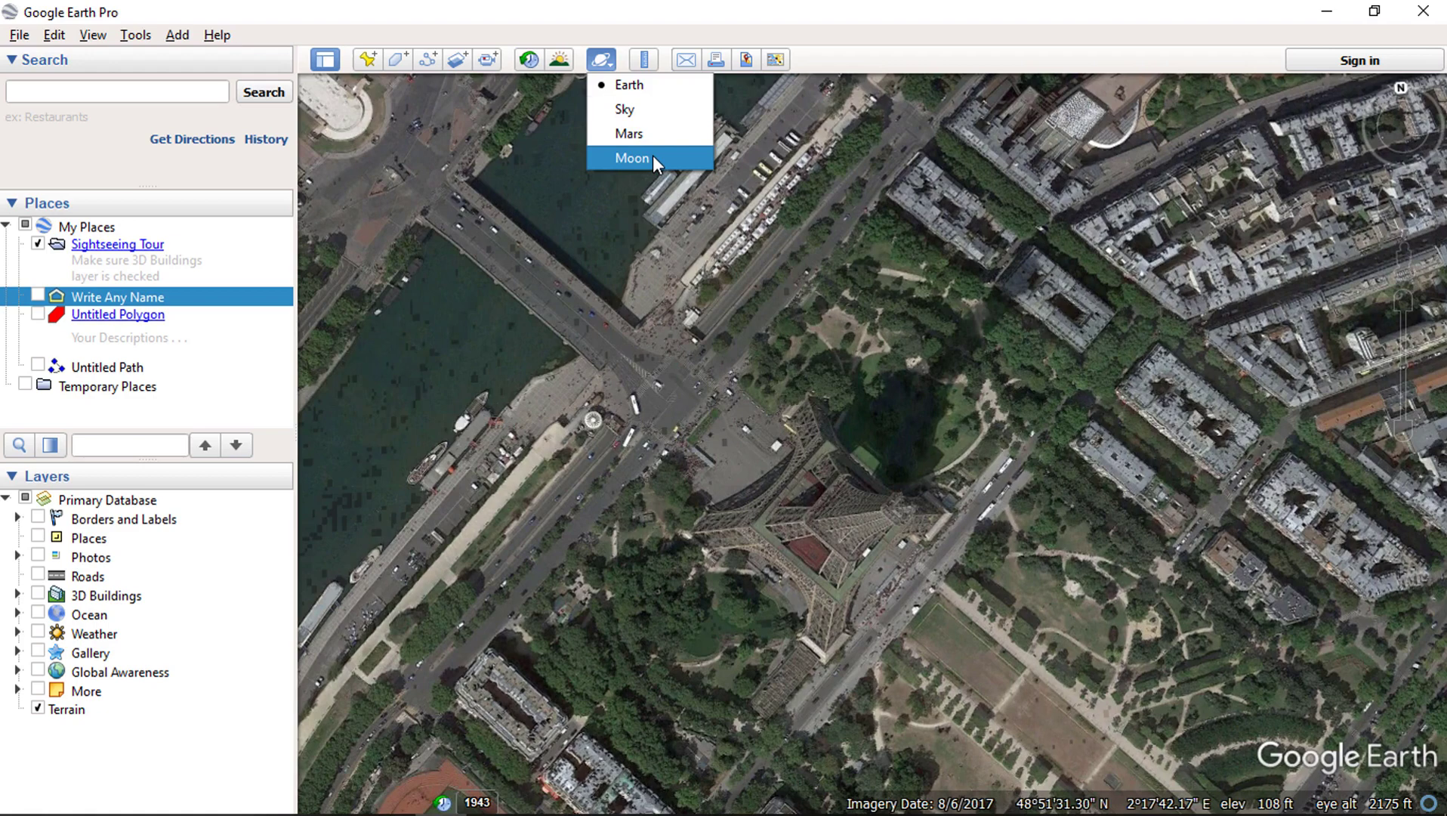
left_click(679, 31)
Step: Measure a straight line near the tower with the Ruler, showing length in meters
left_click(644, 60)
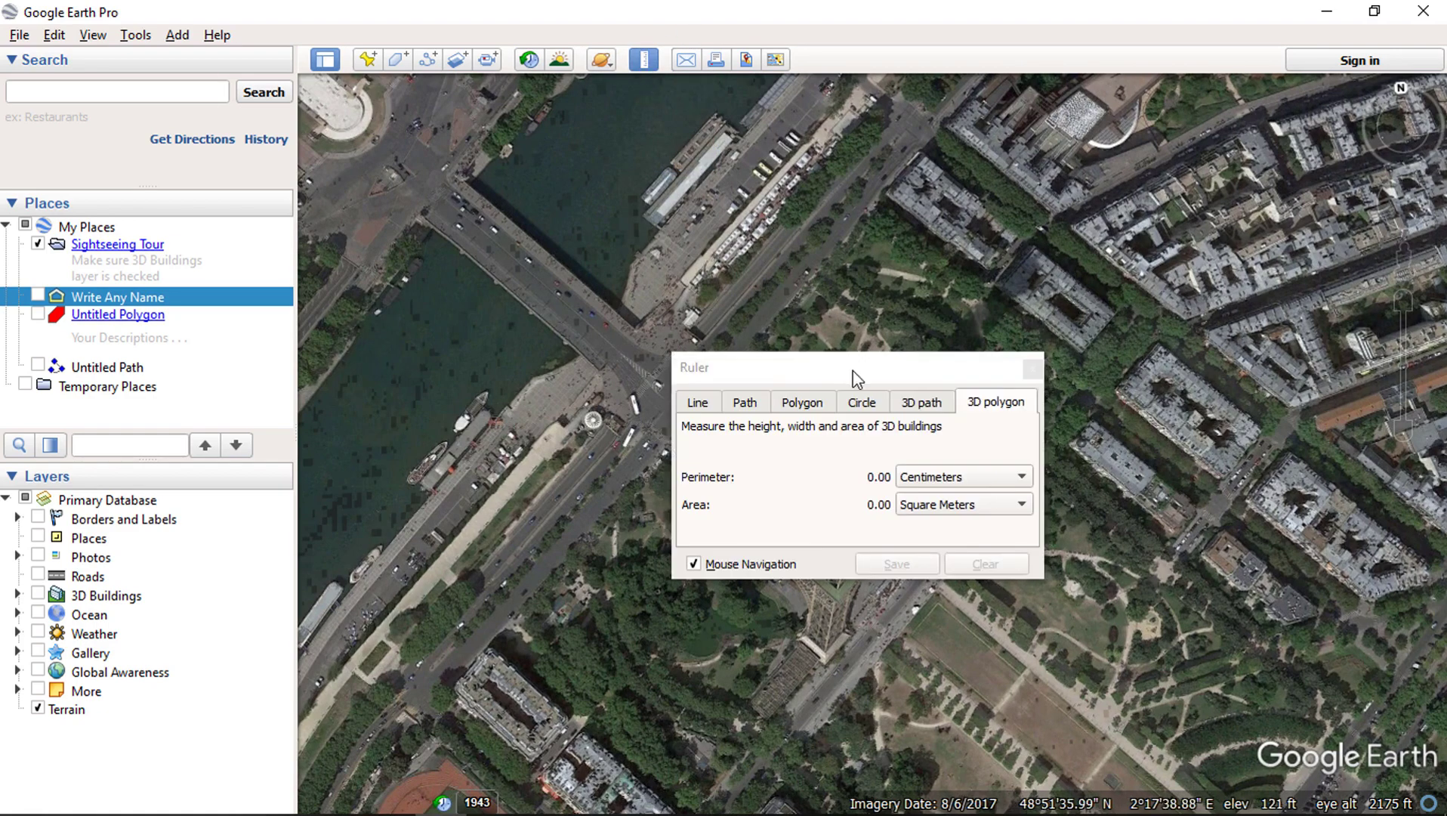
left_click_drag(816, 383, 654, 551)
left_click(534, 566)
left_click(622, 449)
left_click(789, 251)
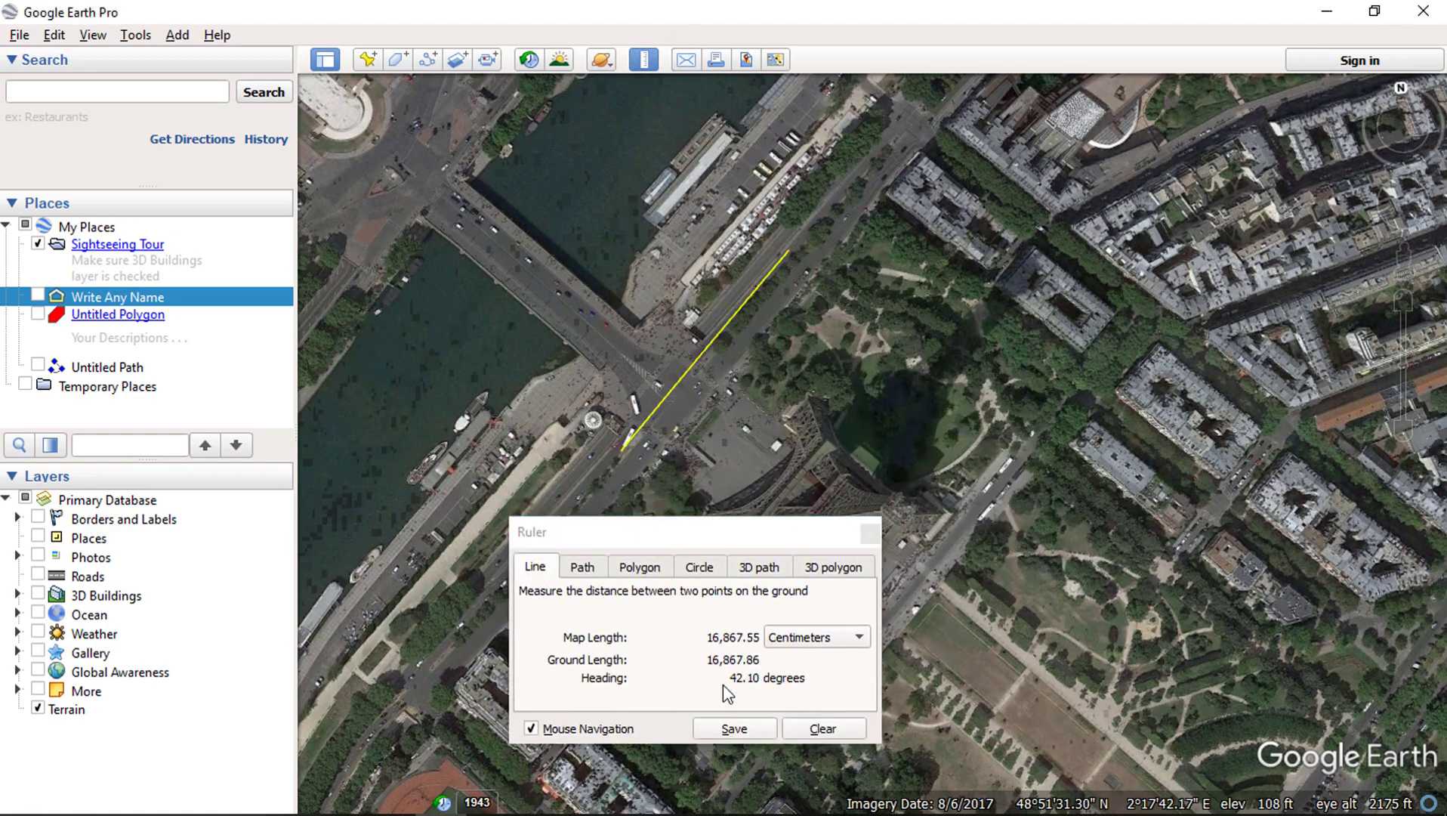
left_click(795, 644)
left_click(791, 603)
Step: Measure a four-point path on the map
left_click(588, 570)
left_click(846, 194)
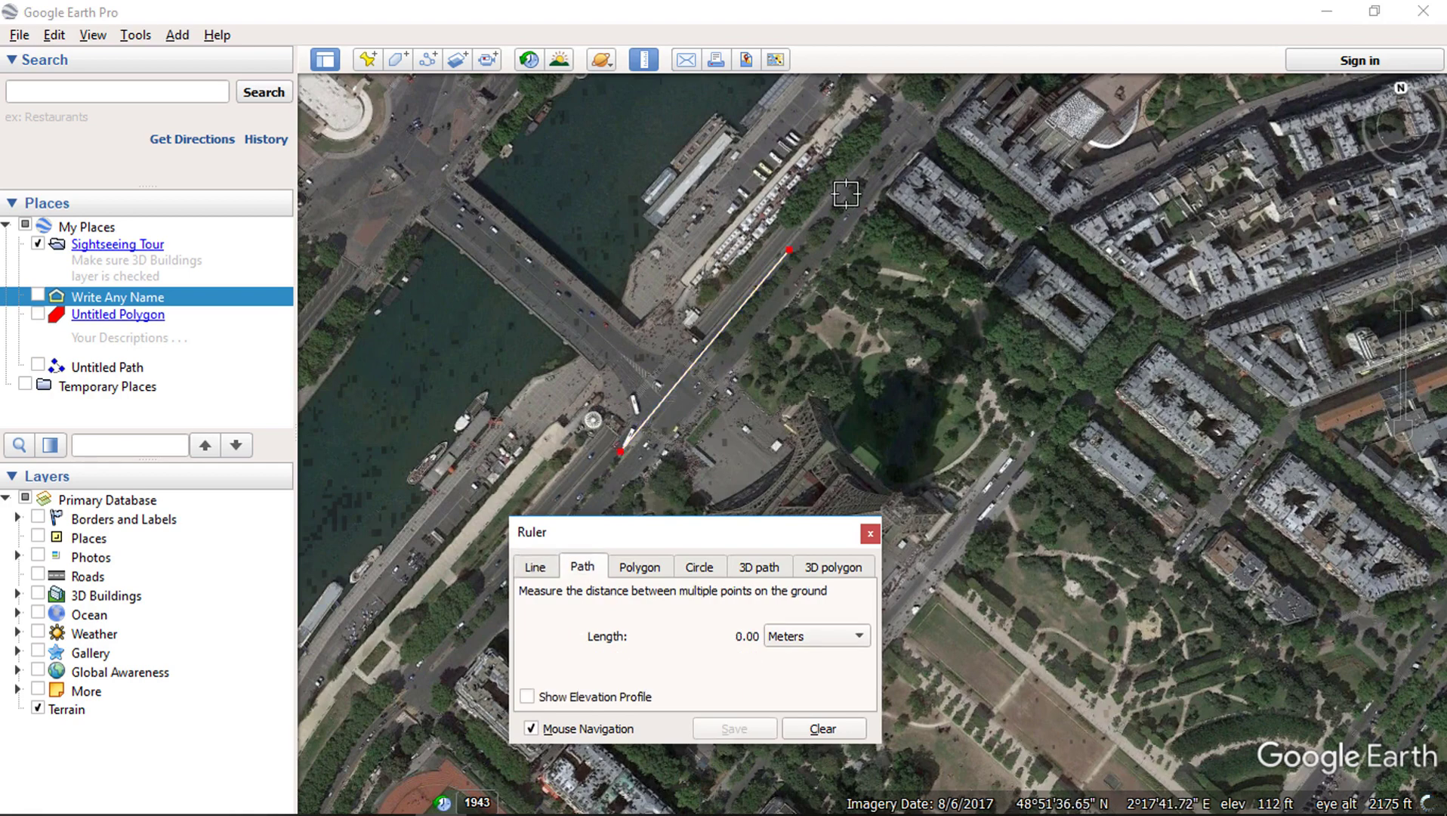
left_click(916, 252)
left_click(882, 323)
left_click(791, 338)
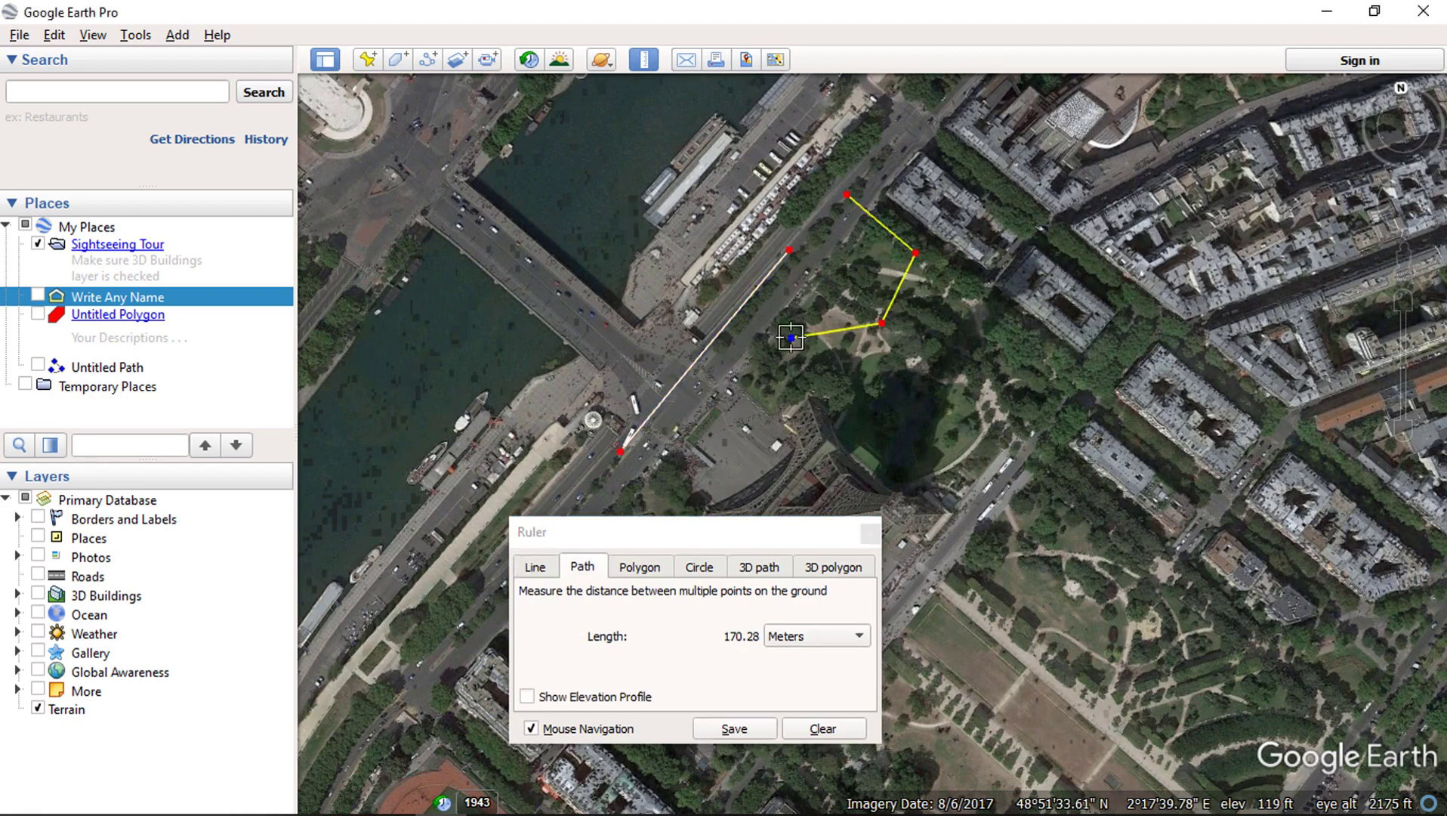
Step: Measure the bridge's area with a four-corner polygon
left_click(633, 568)
left_click(463, 182)
left_click(632, 324)
left_click(600, 366)
left_click(423, 217)
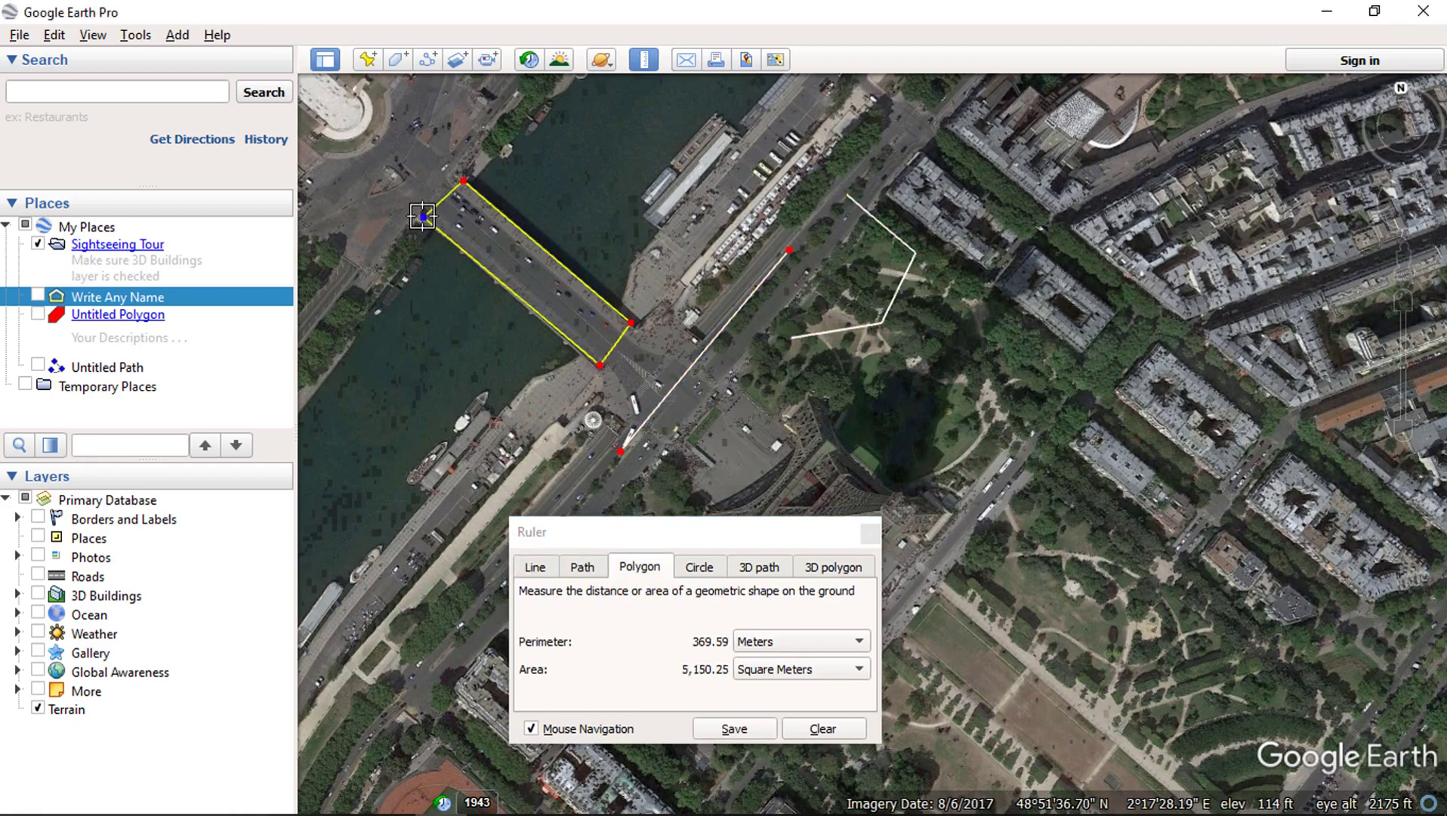
Step: Measure a 41.19 m radius circle centred on the Eiffel Tower
left_click(694, 568)
left_click_drag(753, 532, 792, 672)
left_click_drag(838, 517, 820, 450)
left_click(820, 449)
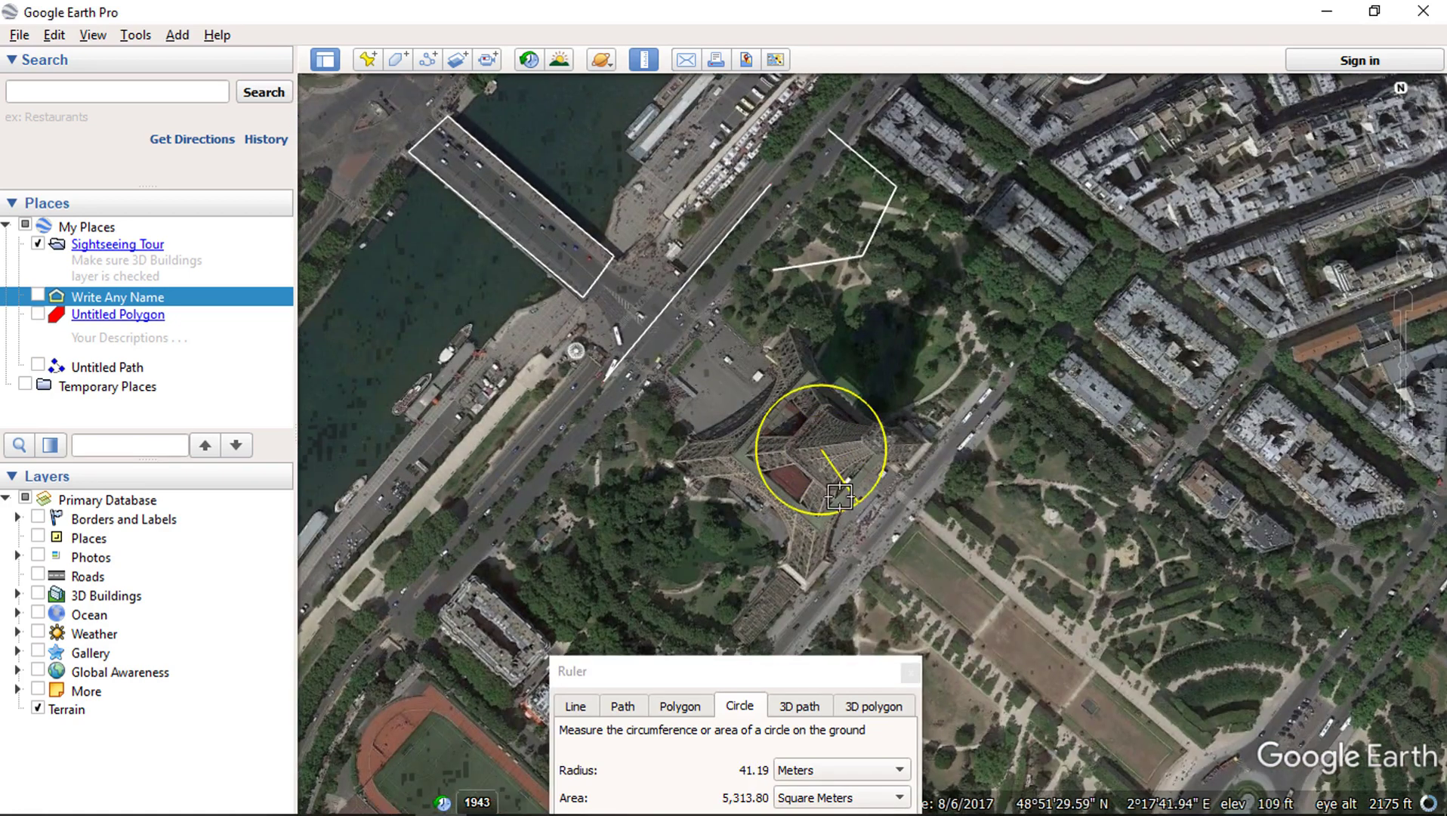
left_click(839, 497)
Step: Clear all ruler measurements and close the Ruler
left_click_drag(764, 675, 714, 438)
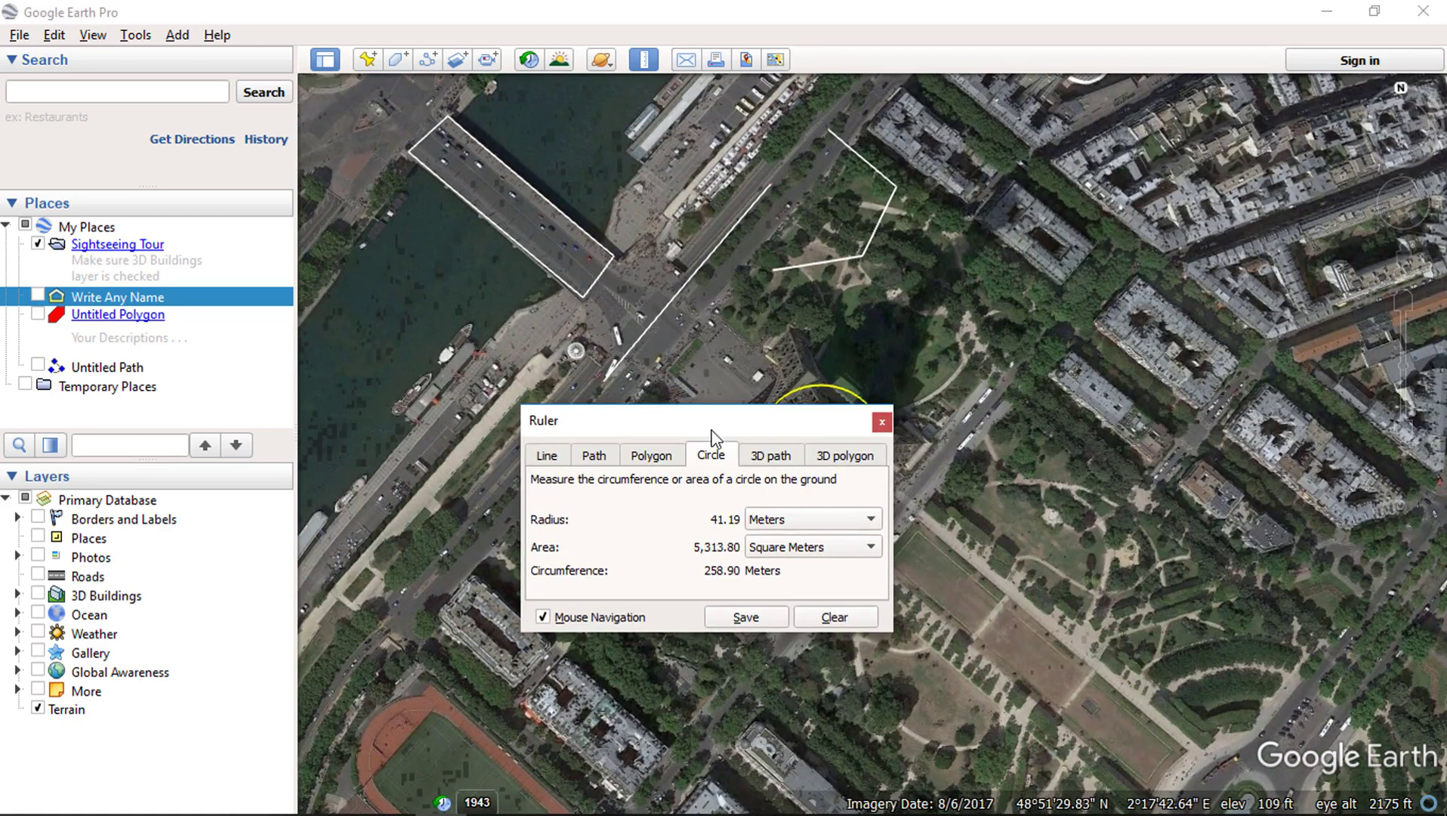
left_click(830, 618)
key("Escape")
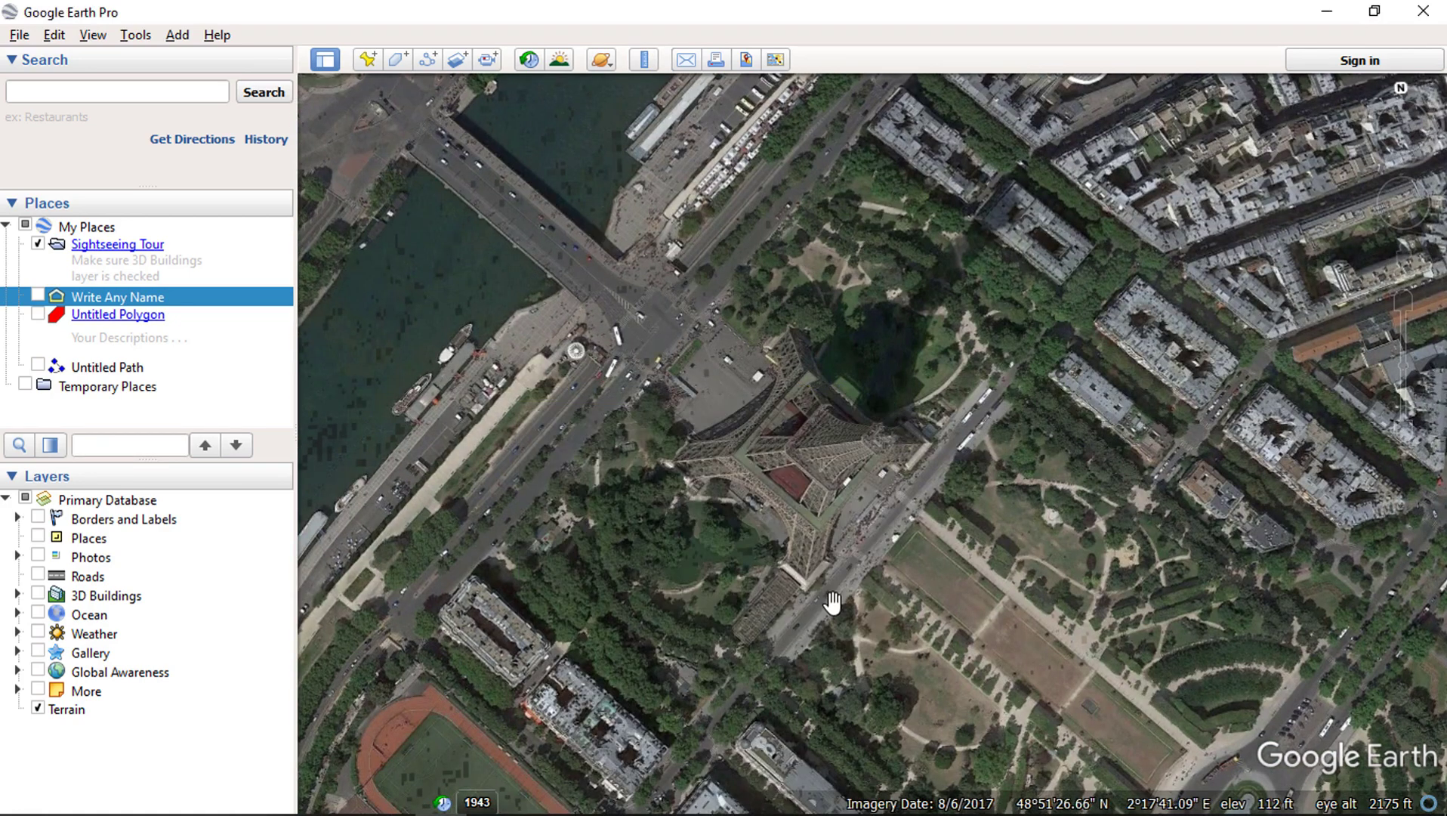
left_click(747, 61)
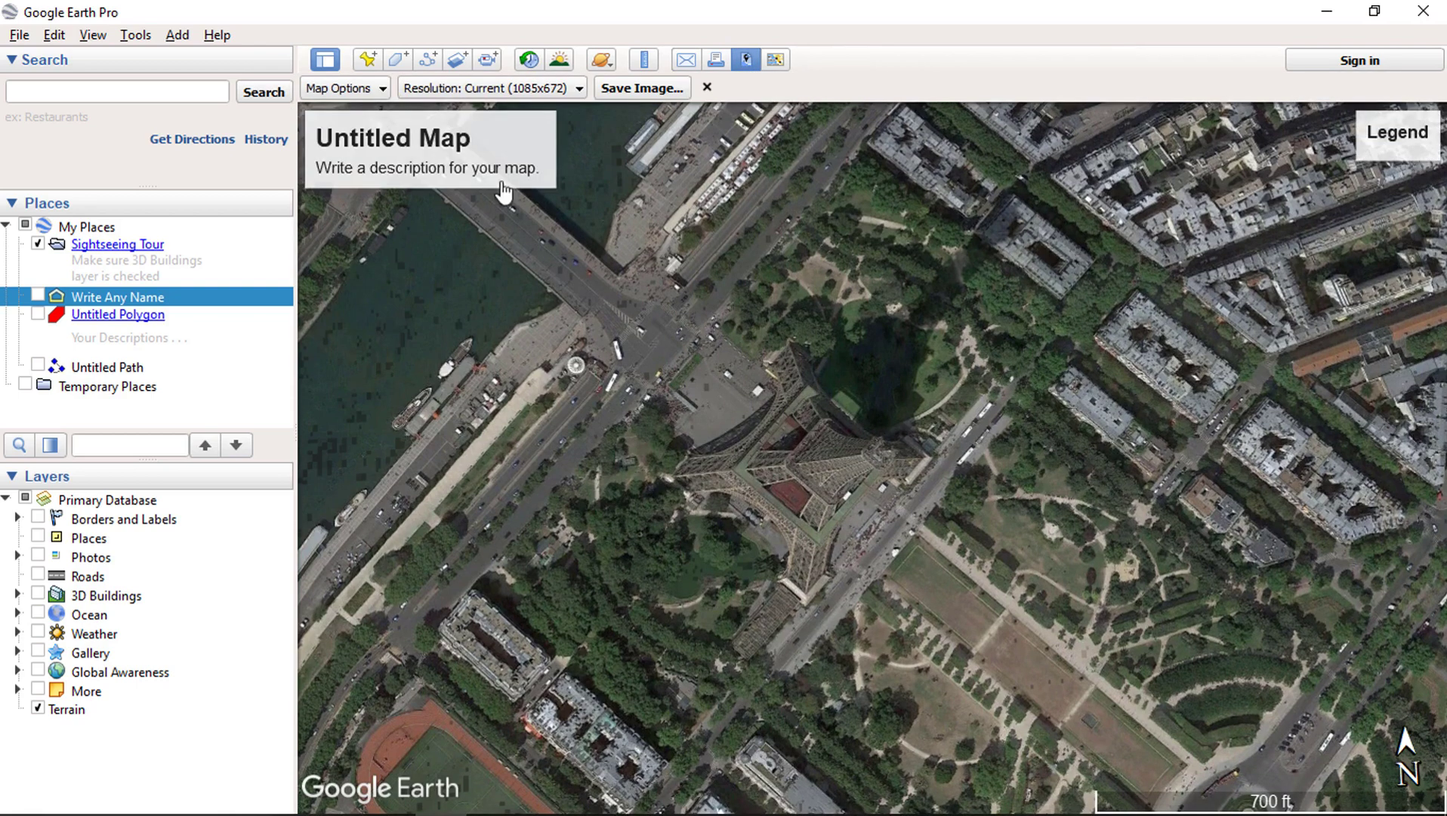
left_click(707, 87)
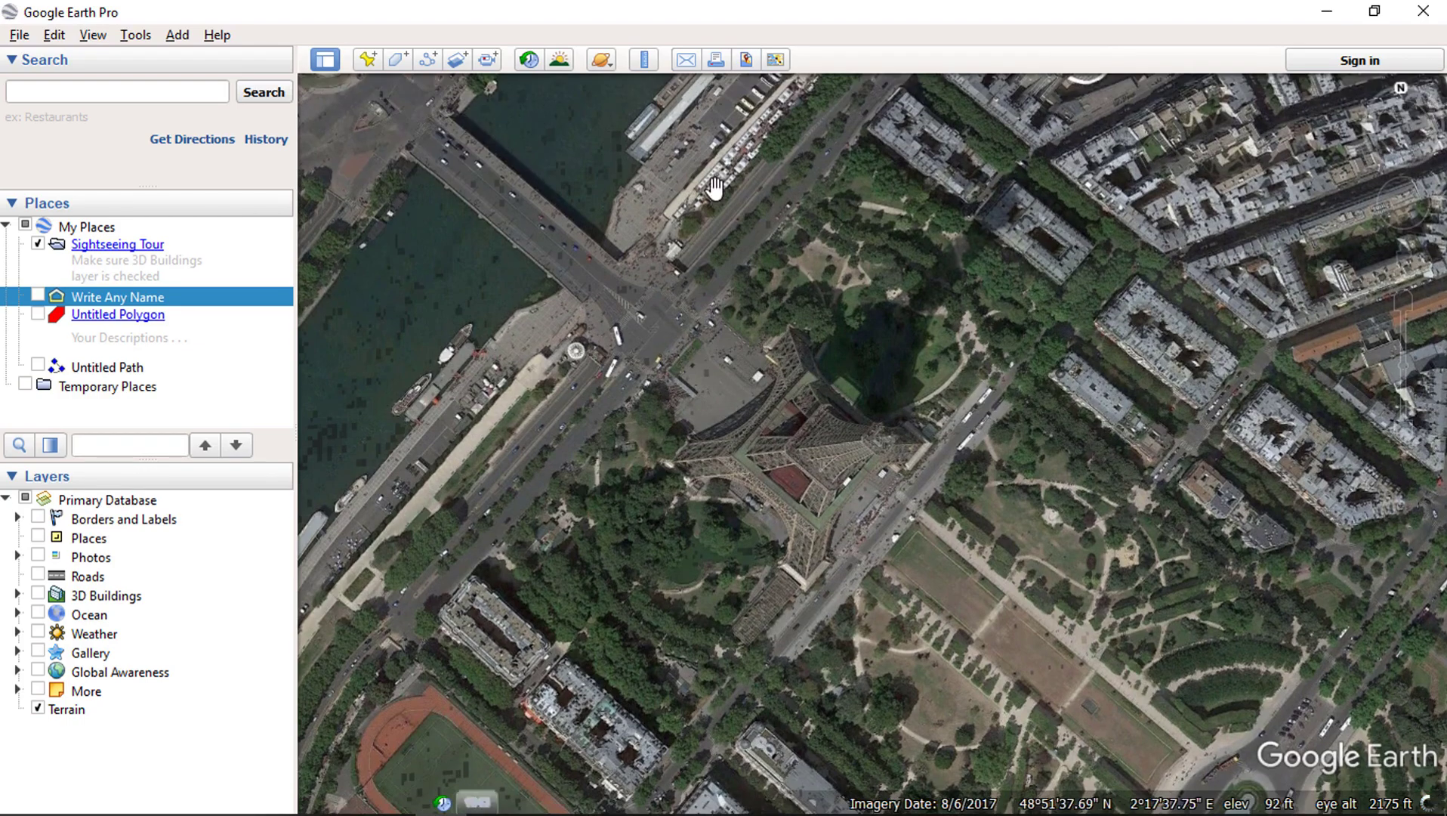